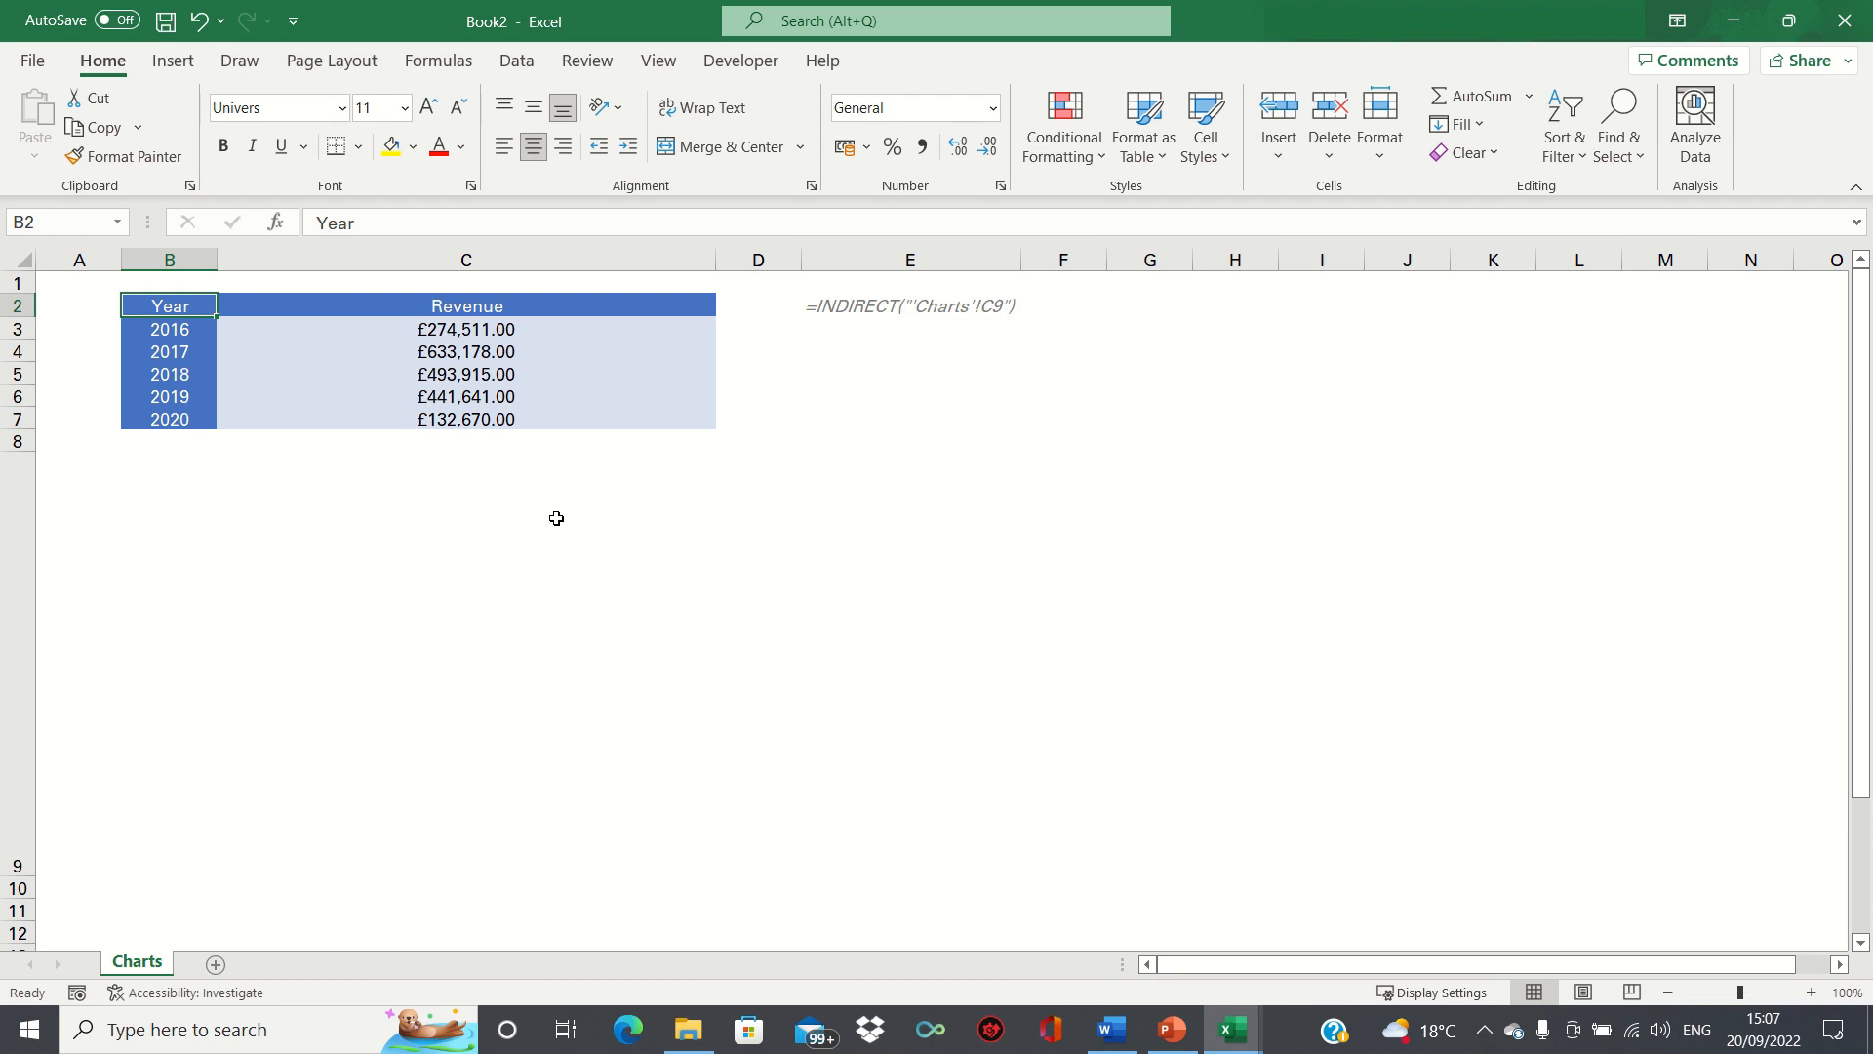
# Insert a clustered column chart from the Year and Revenue table and place it below the table.
pyautogui.hotkey('ctrl', 'a')
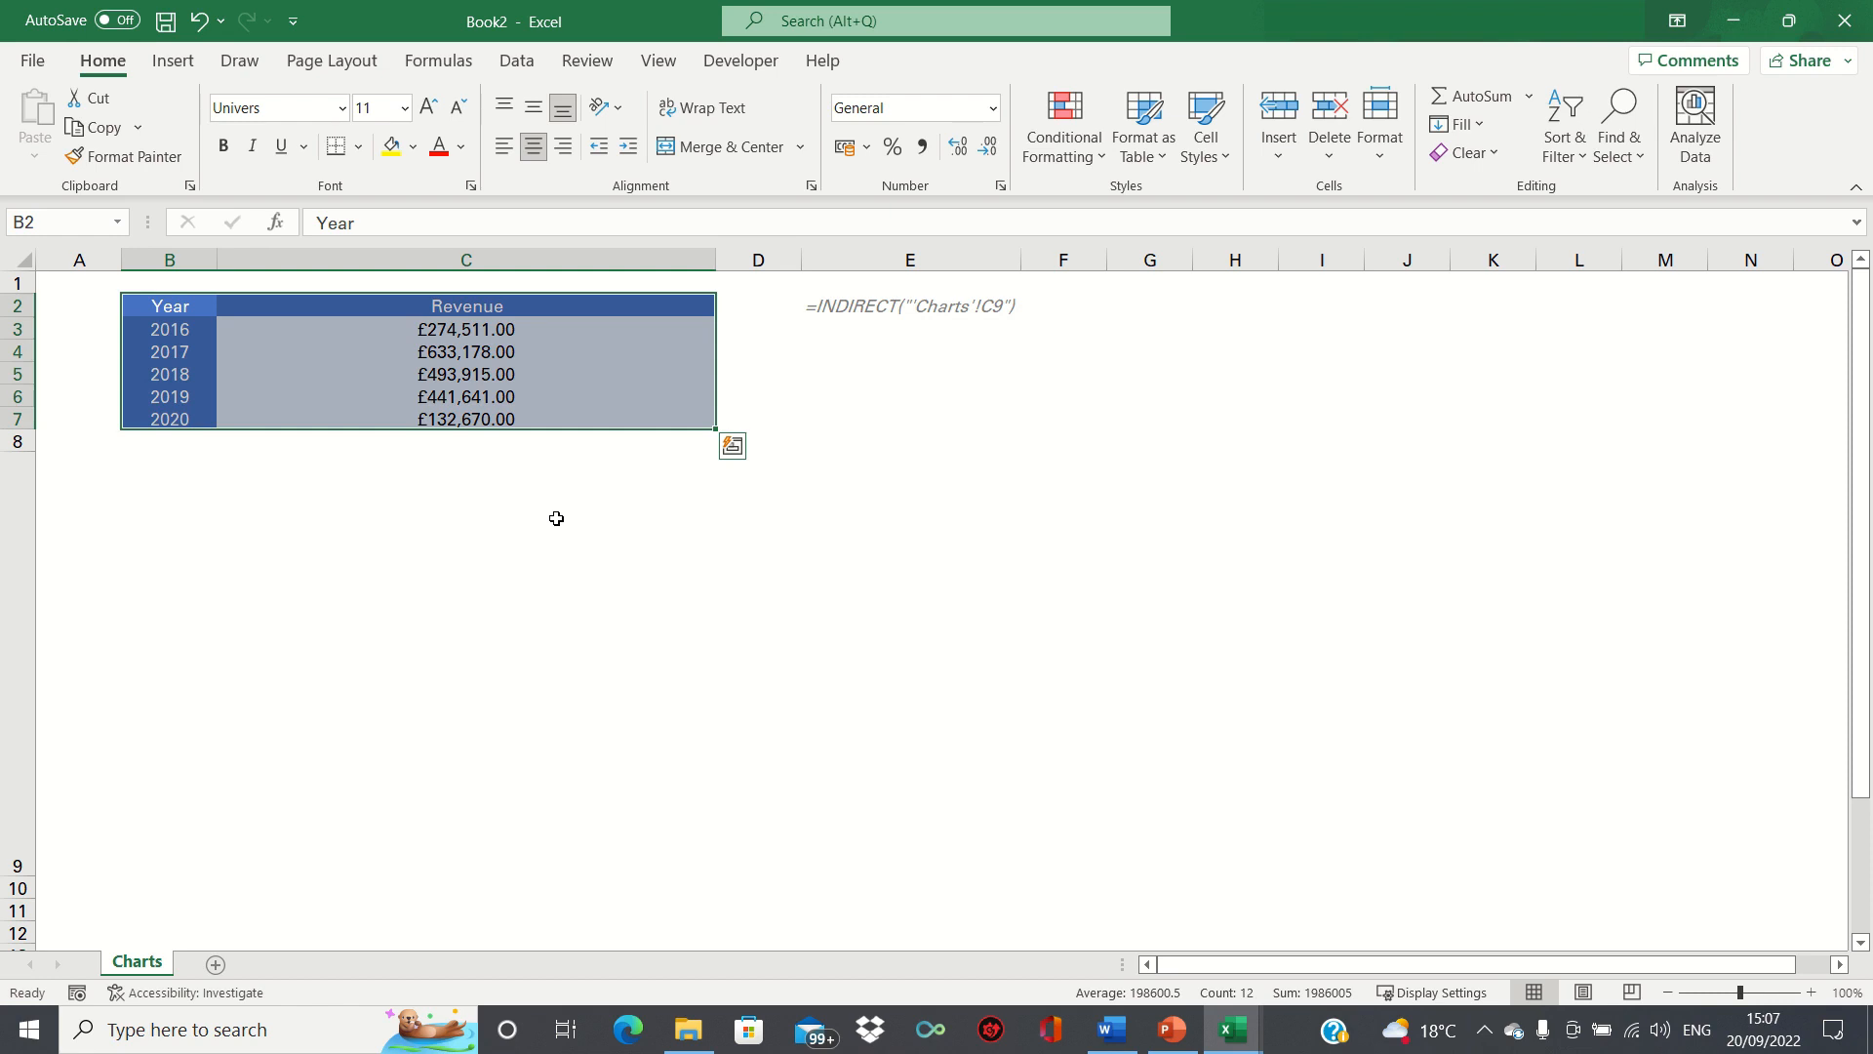
pyautogui.click(176, 58)
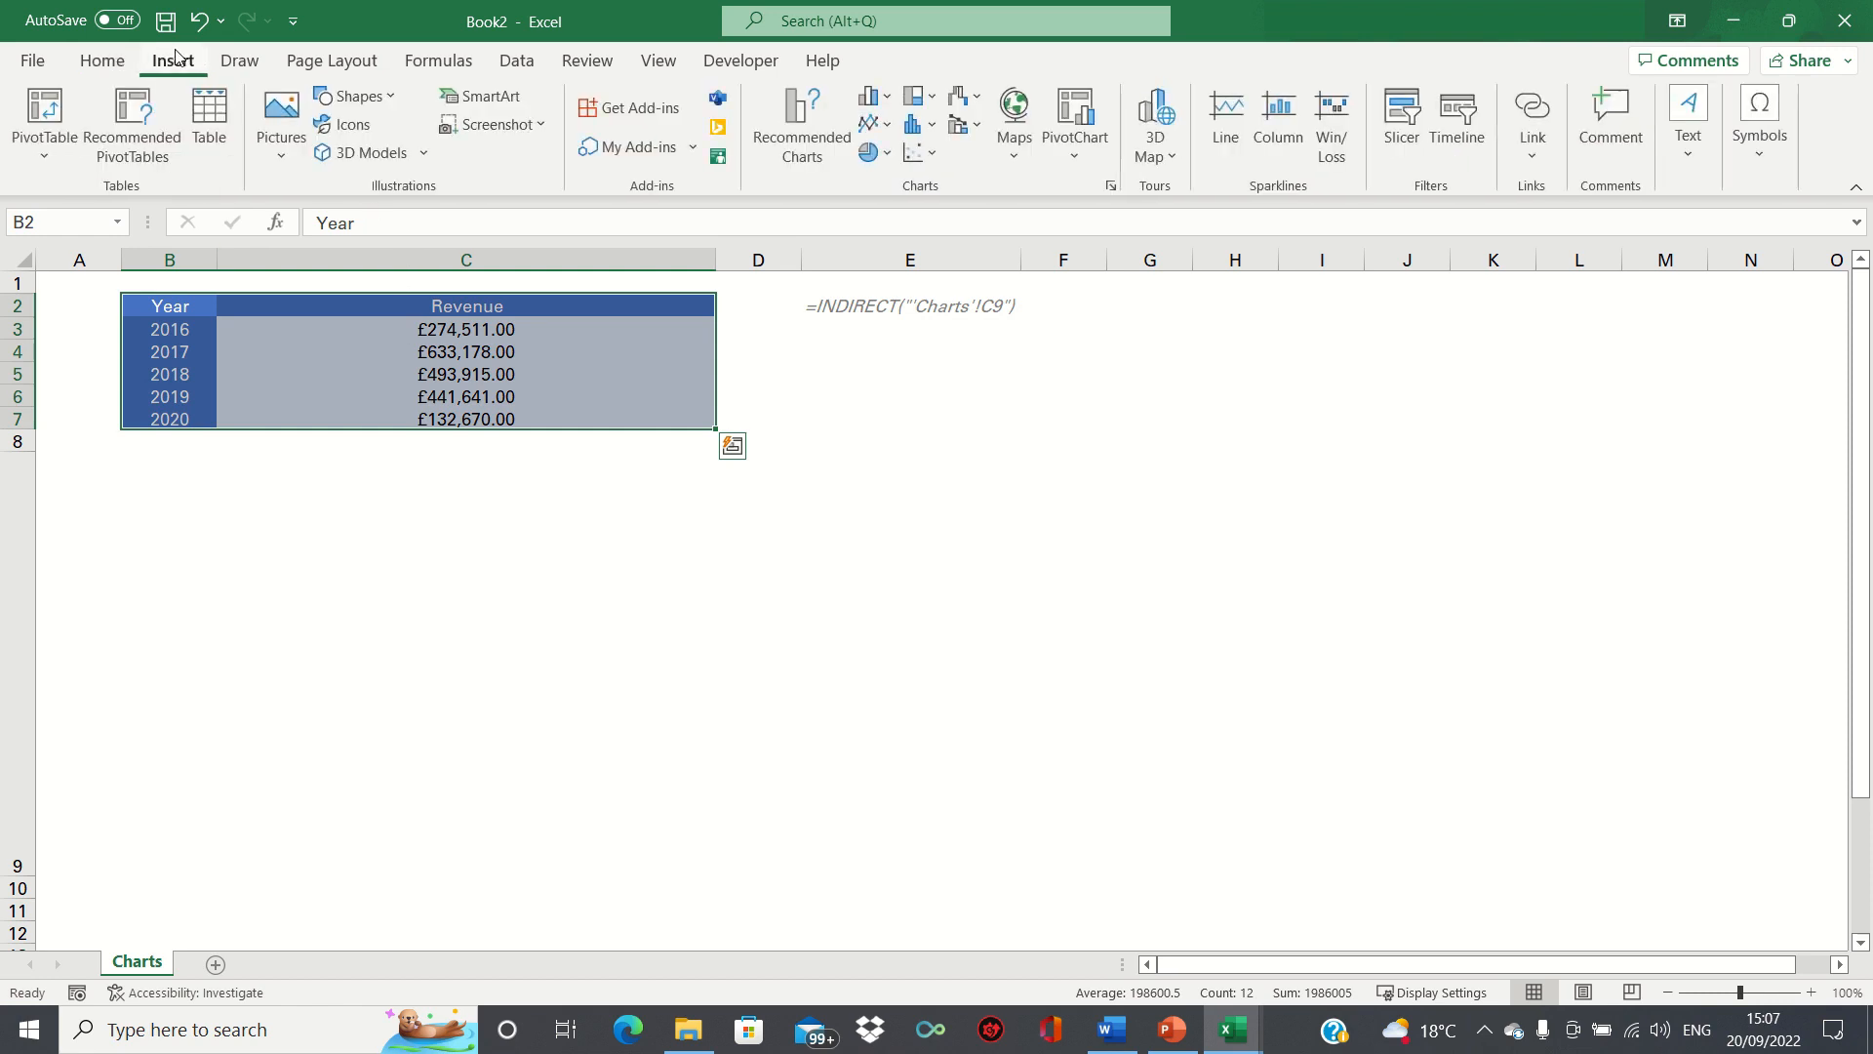
pyautogui.click(863, 91)
pyautogui.click(891, 183)
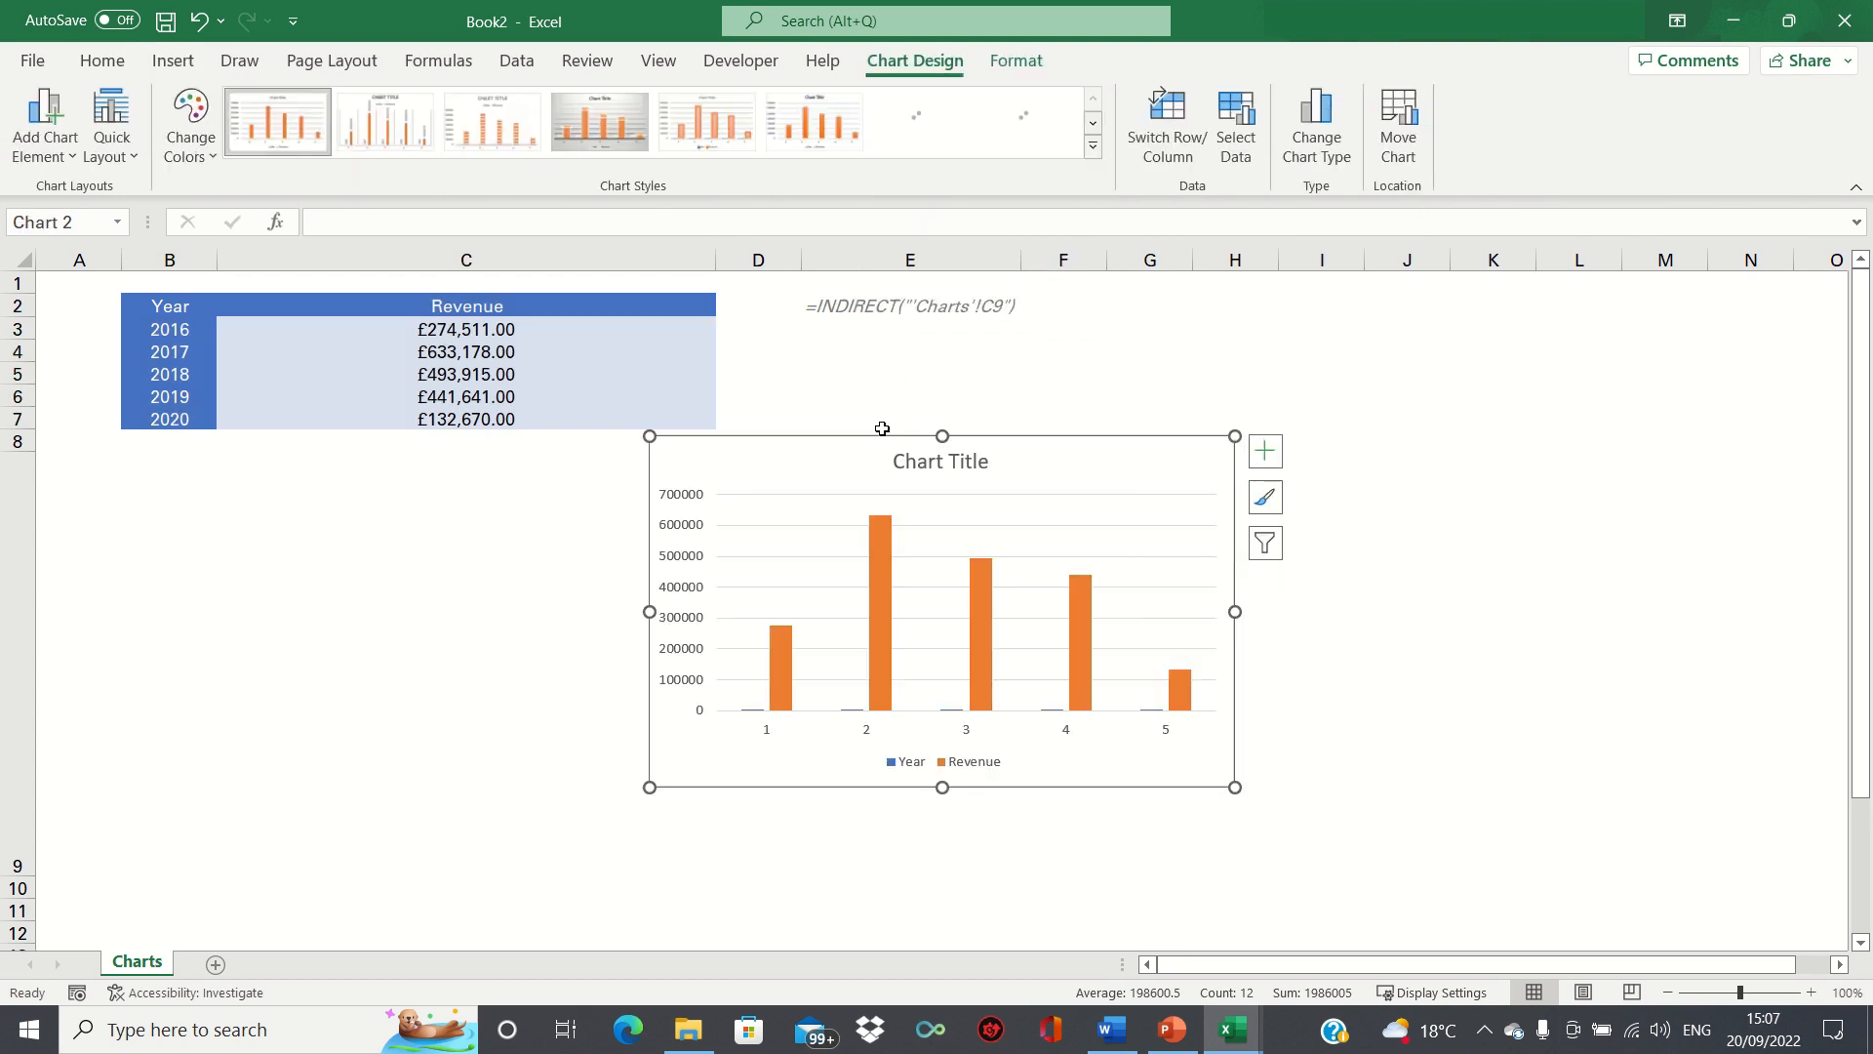
pyautogui.moveTo(862, 445); pyautogui.dragTo(353, 475)
# Remove the Year series from the chart's data source.
pyautogui.rightClick(354, 475)
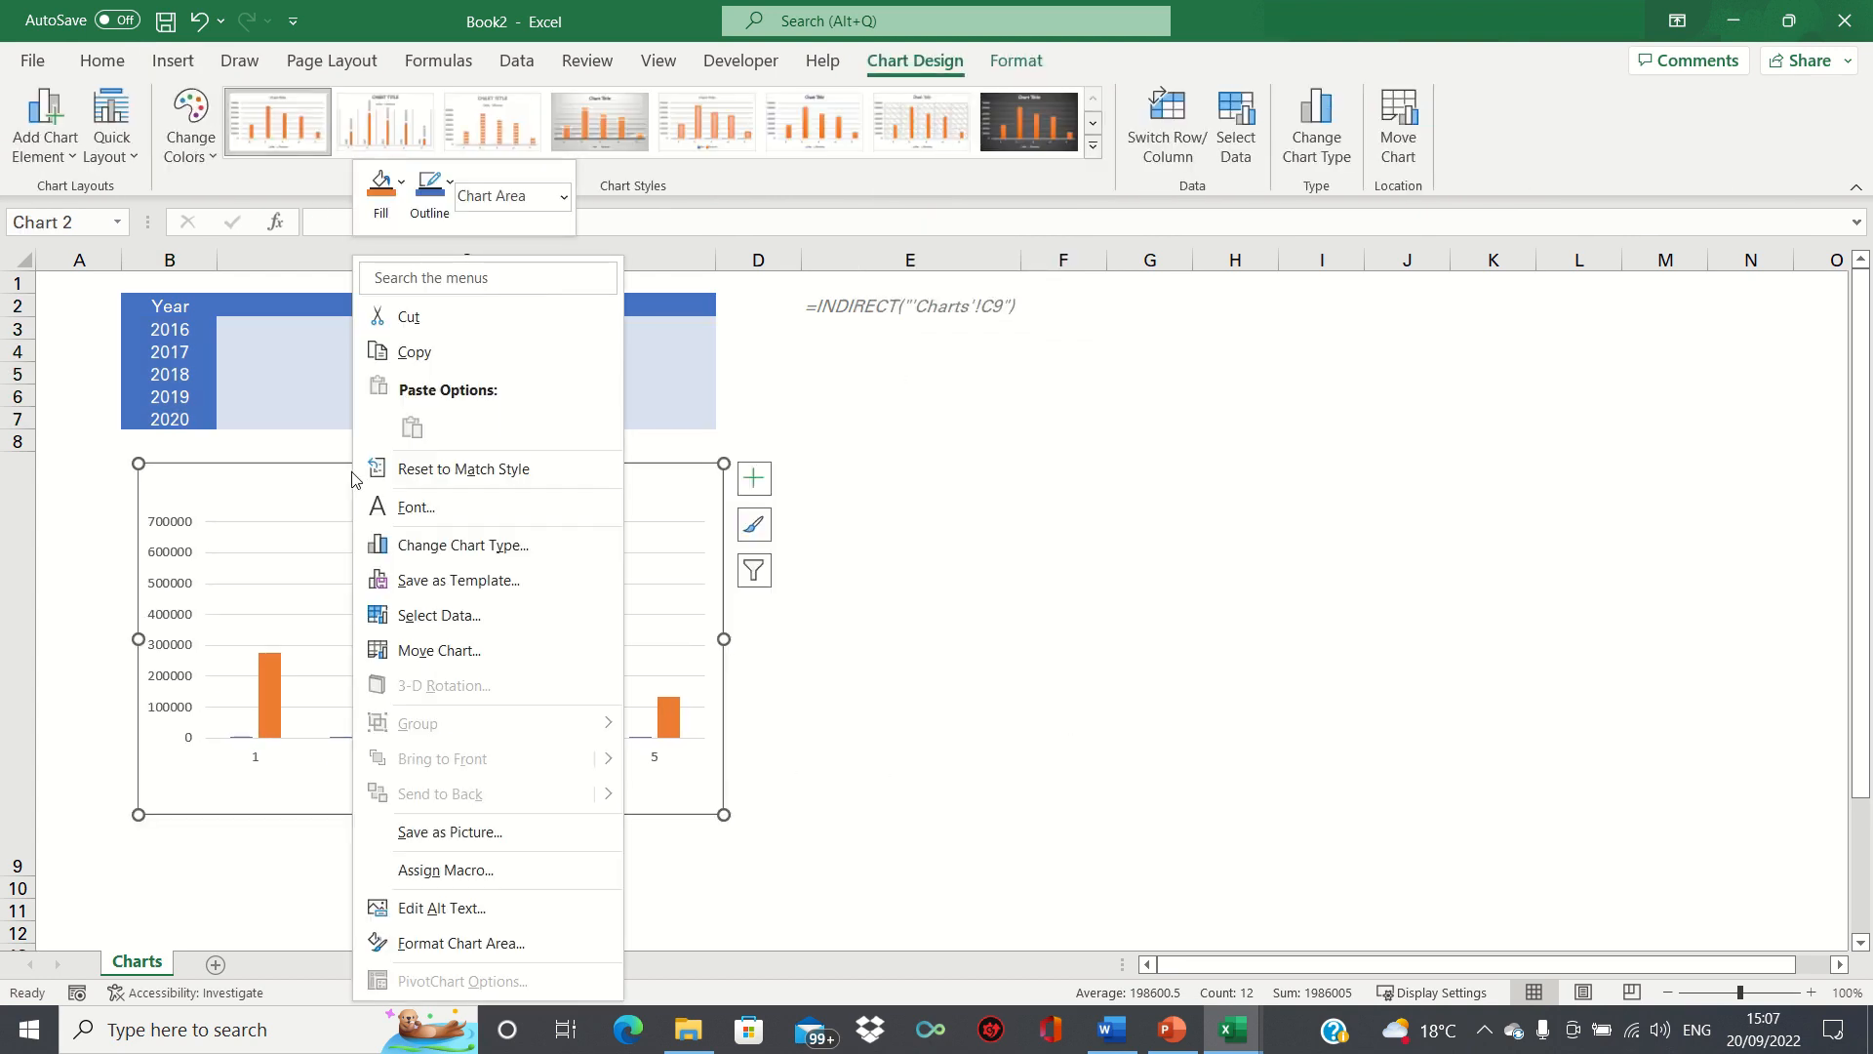
pyautogui.click(419, 616)
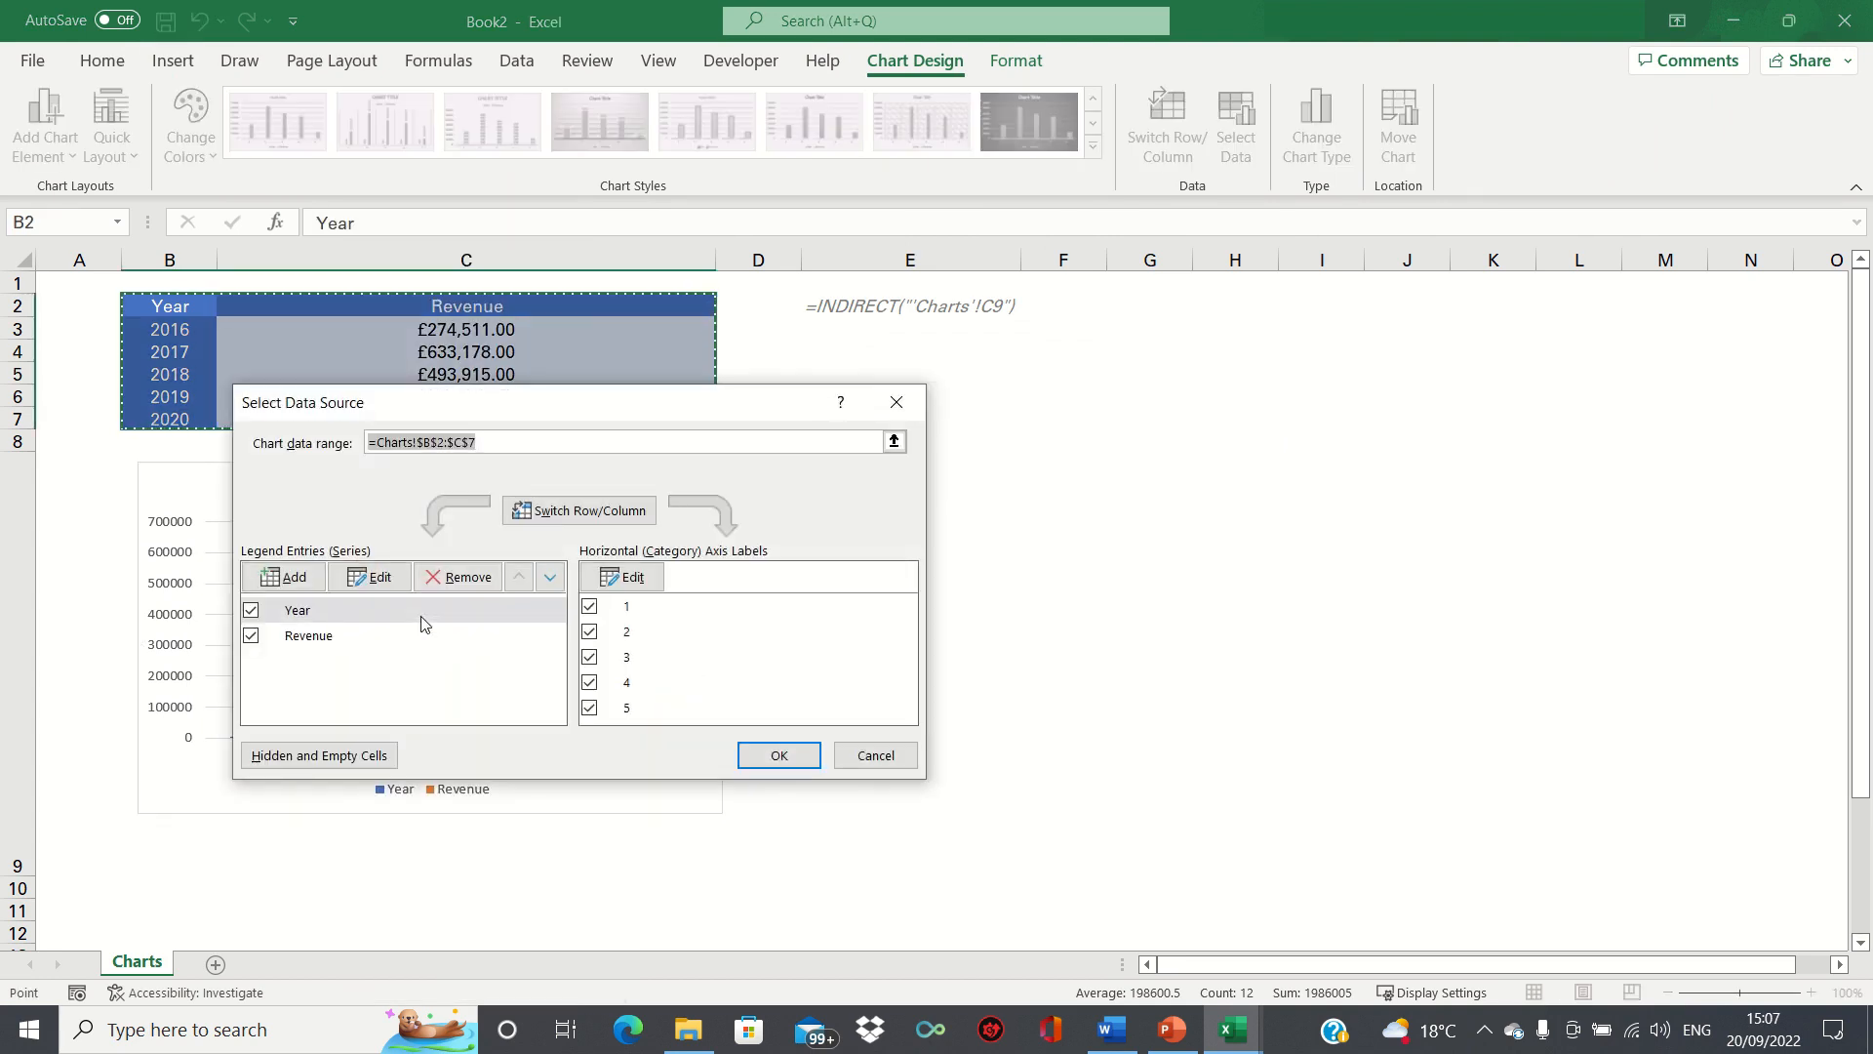
pyautogui.click(360, 610)
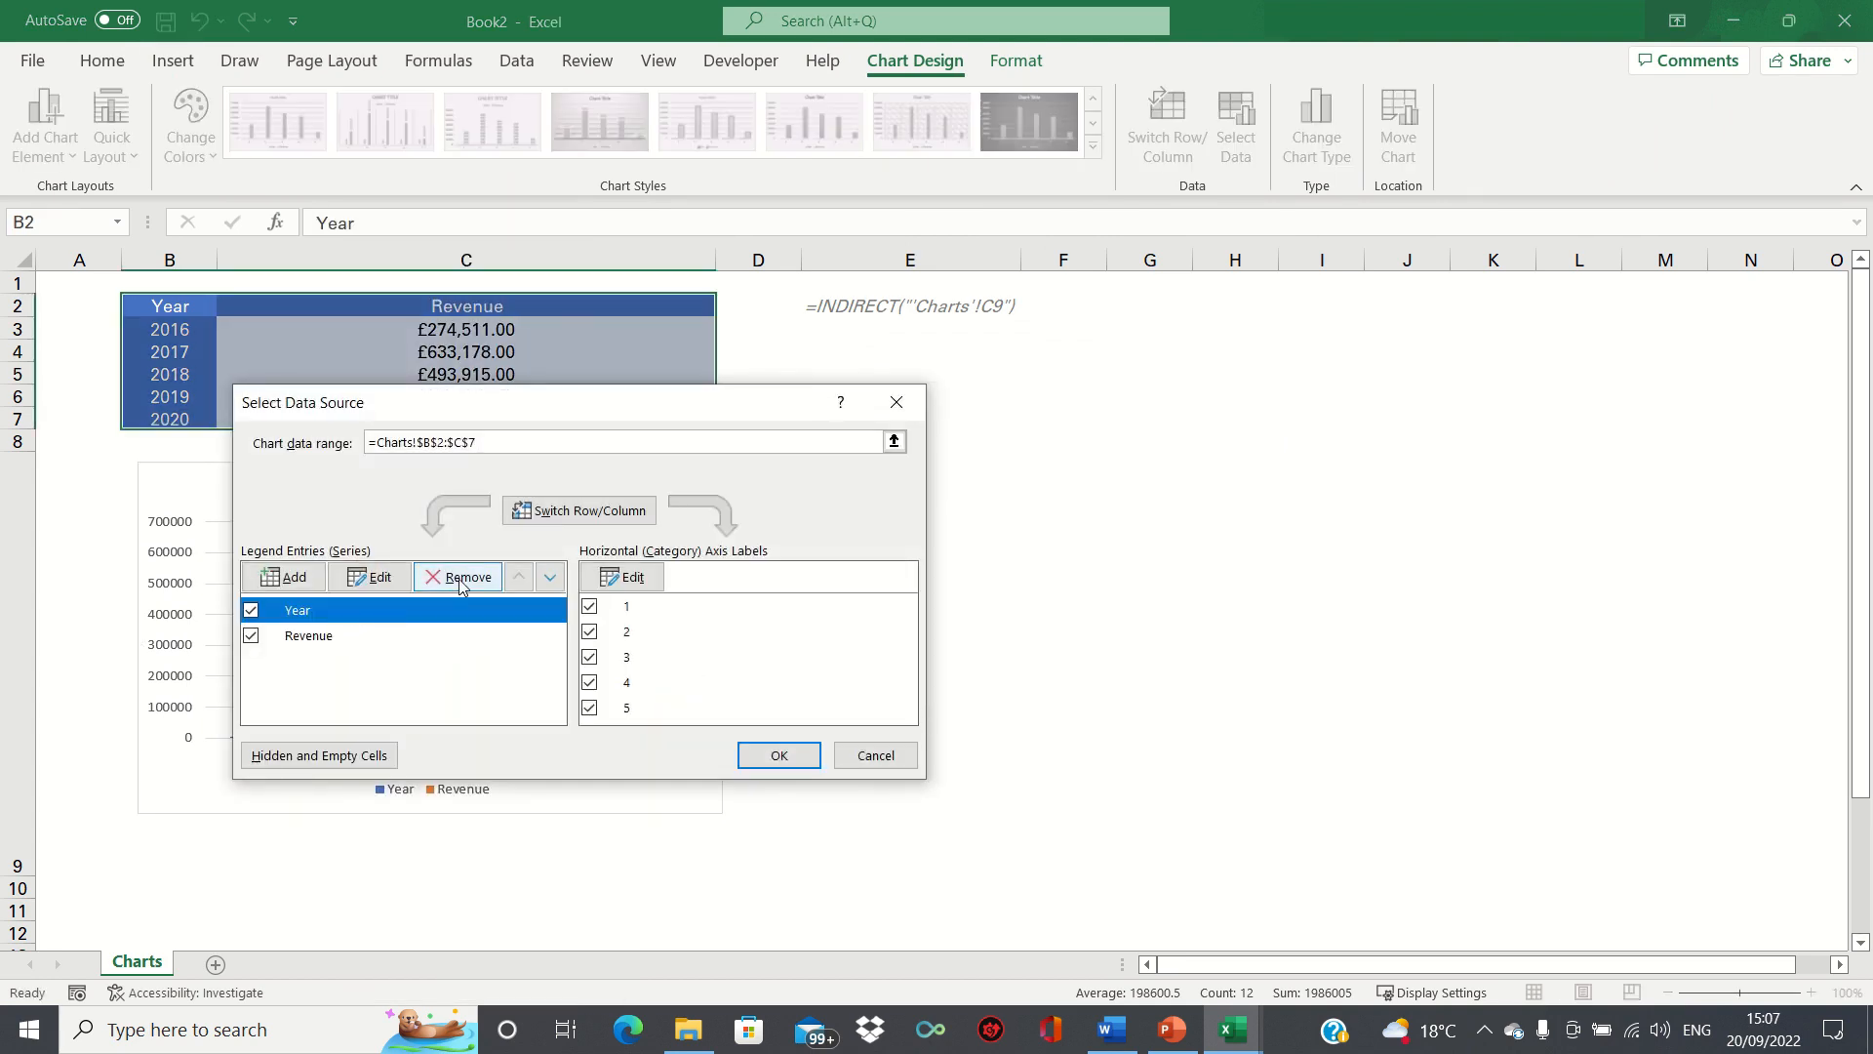
pyautogui.click(459, 578)
# Set the chart's horizontal axis labels to the years in B3:B7 and apply the data source changes.
pyautogui.click(624, 578)
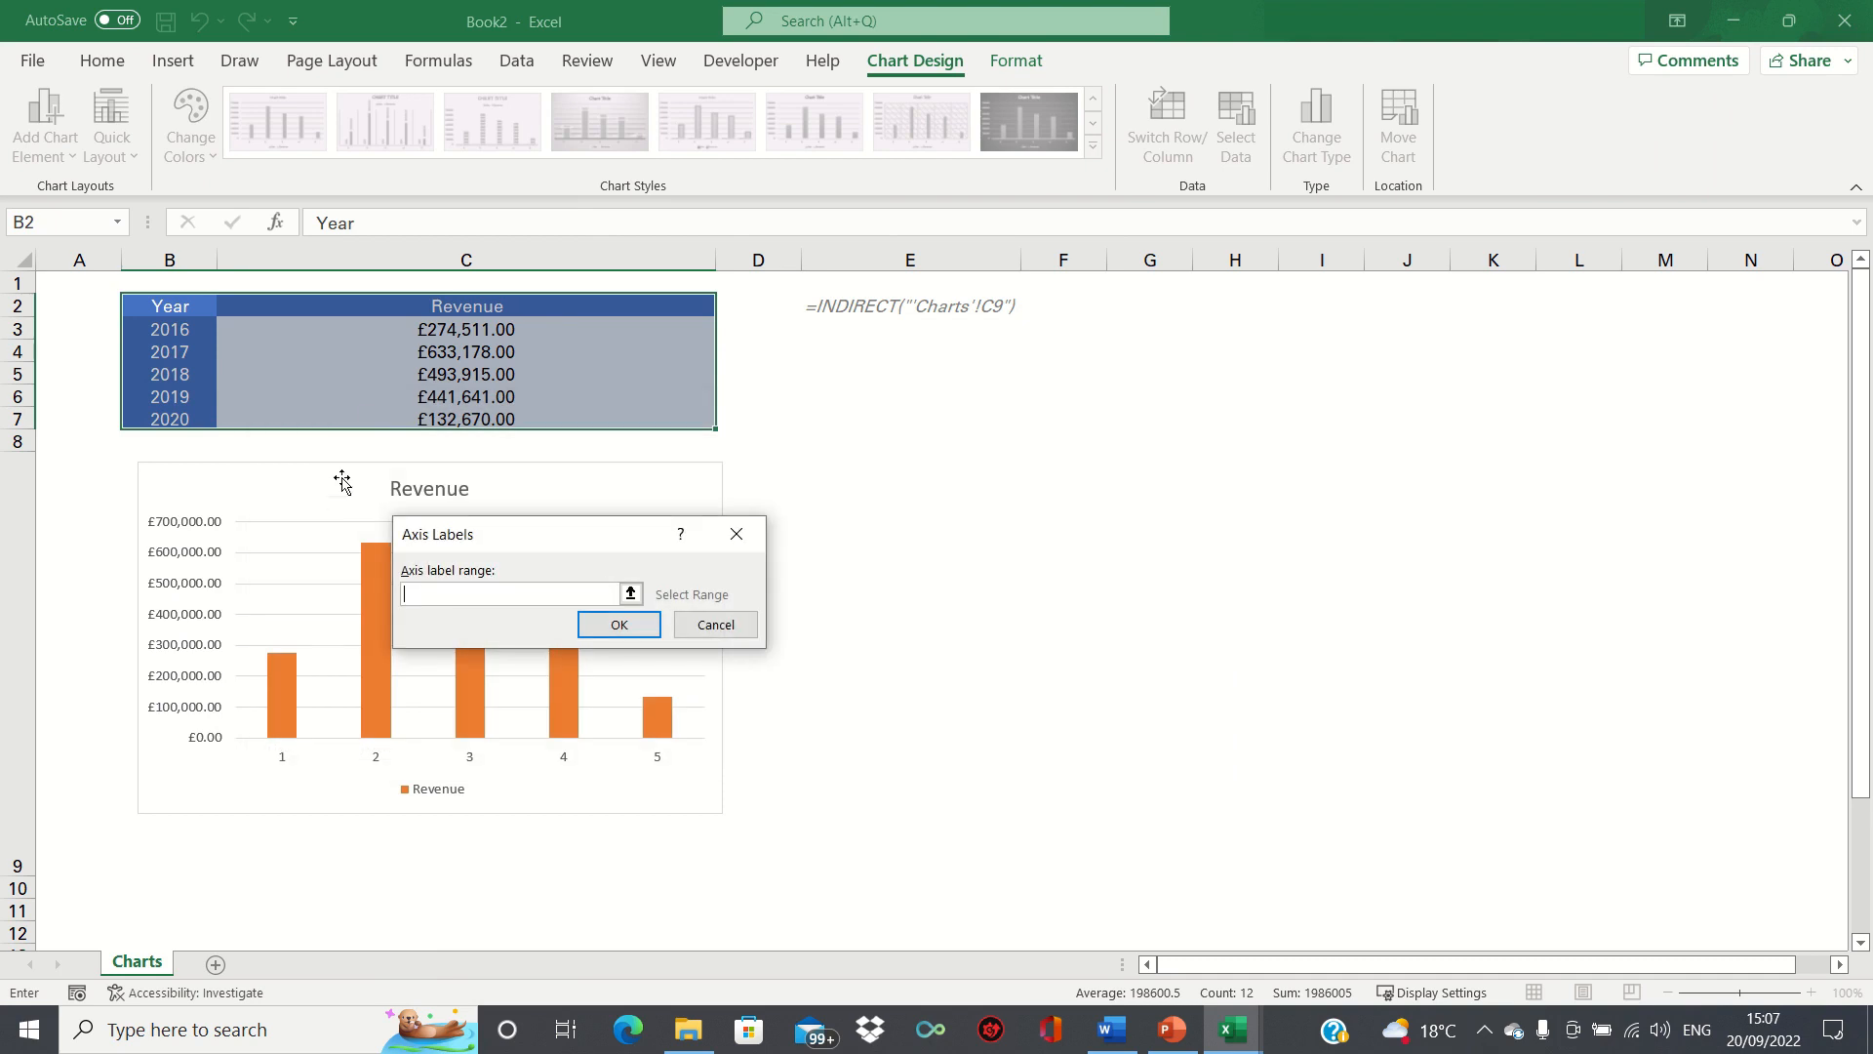
pyautogui.click(178, 335)
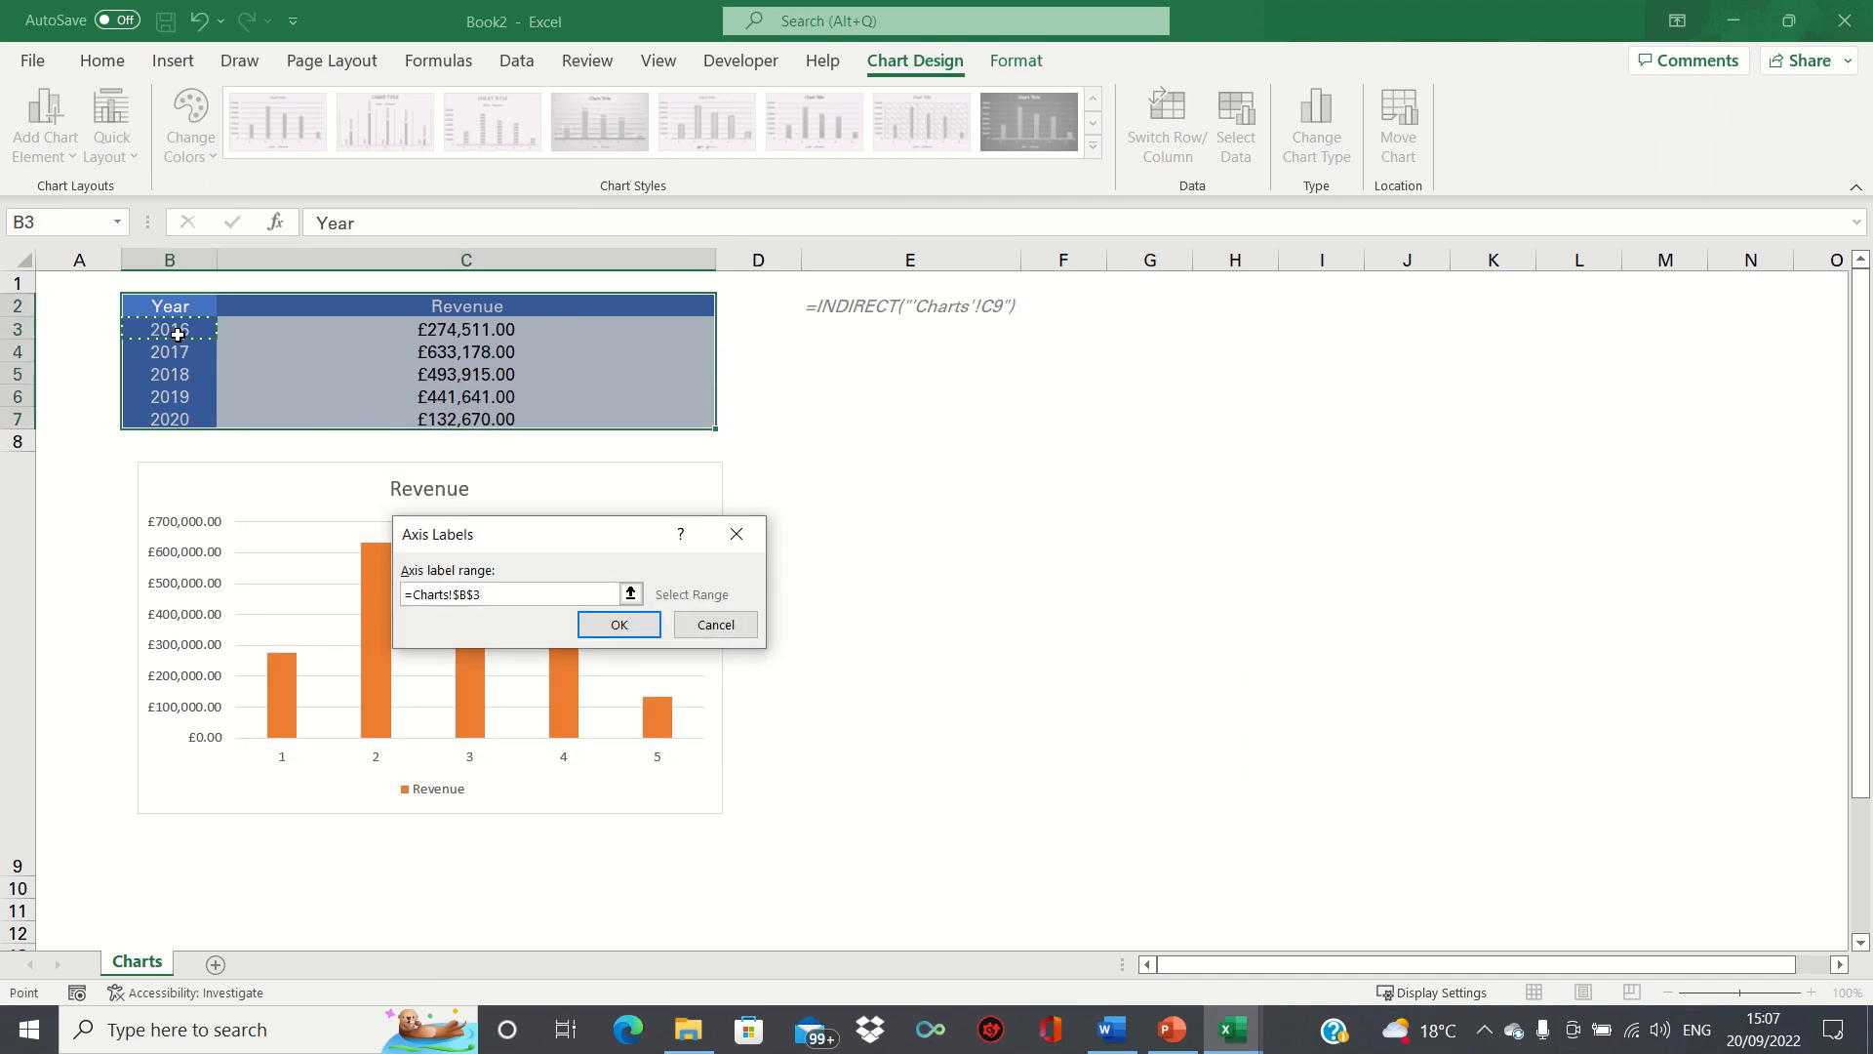
pyautogui.hotkey('ctrl', 'shift', 'Down')
pyautogui.press('Return')
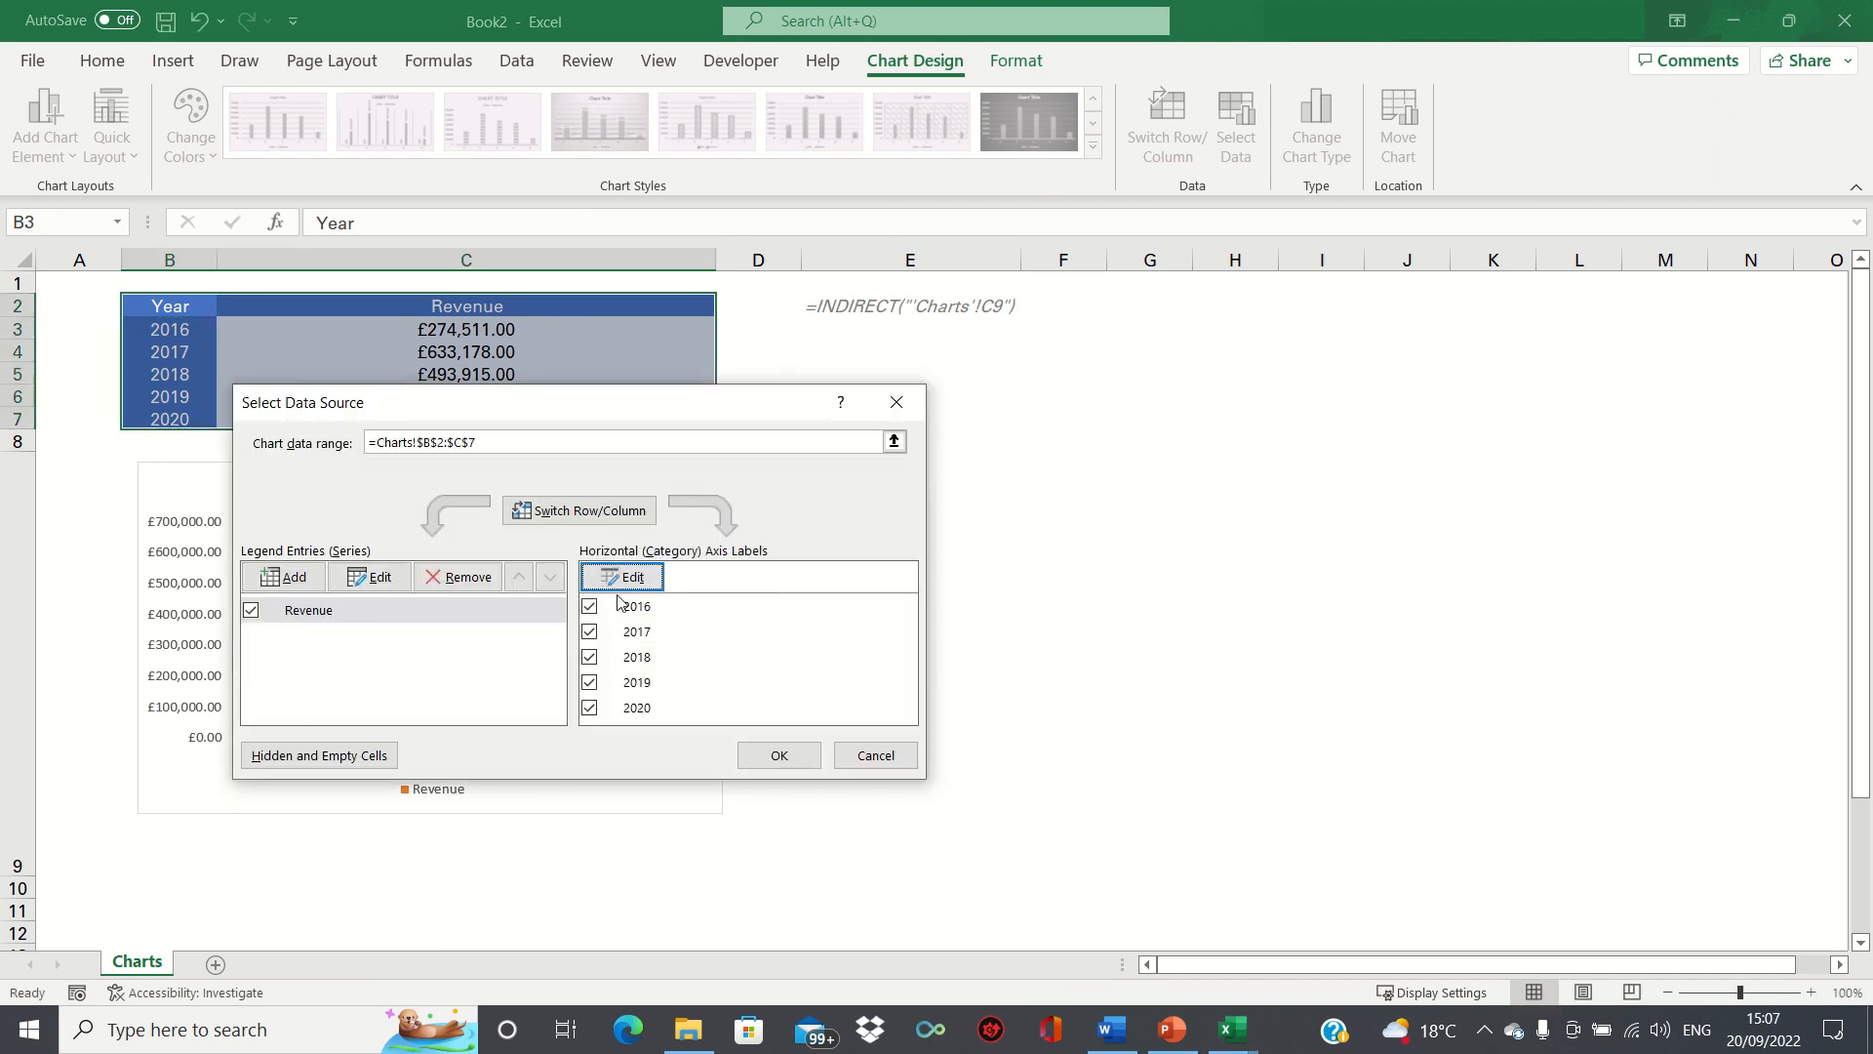
pyautogui.click(779, 756)
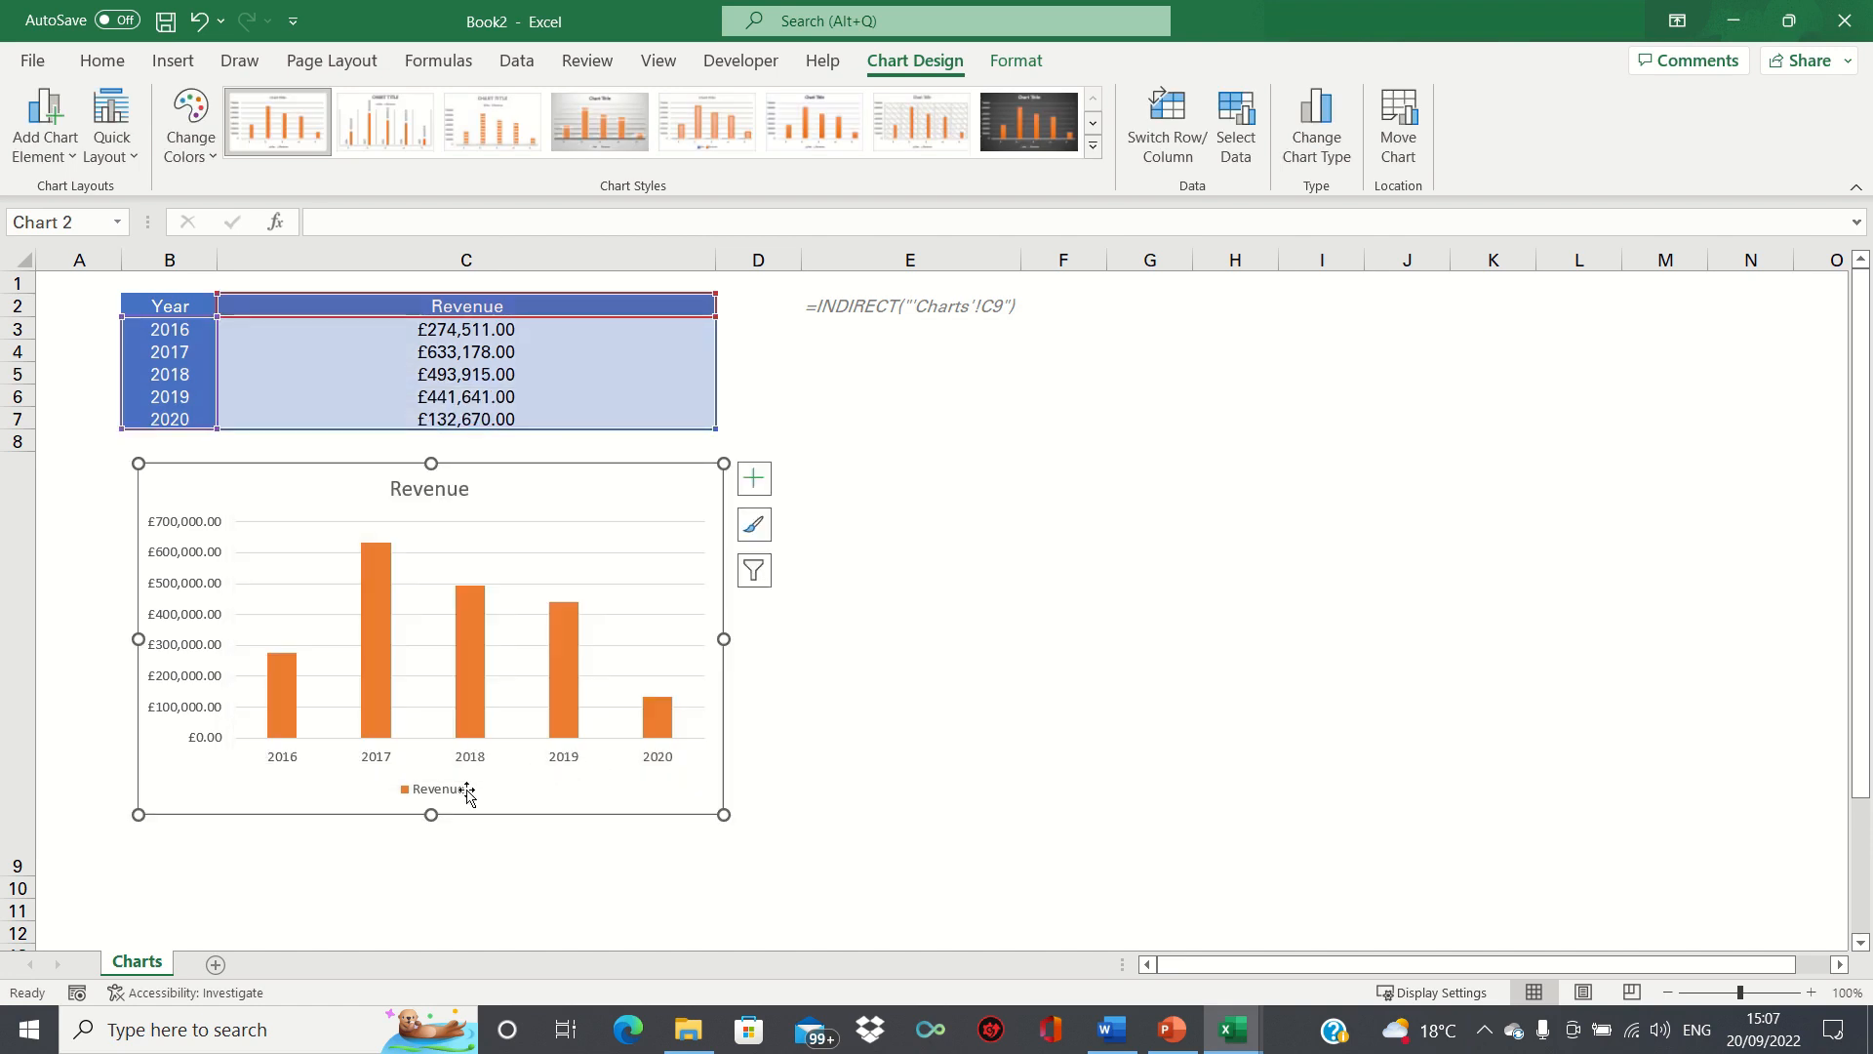
# Delete the chart's legend and its Revenue title.
pyautogui.click(468, 793)
pyautogui.press('Delete')
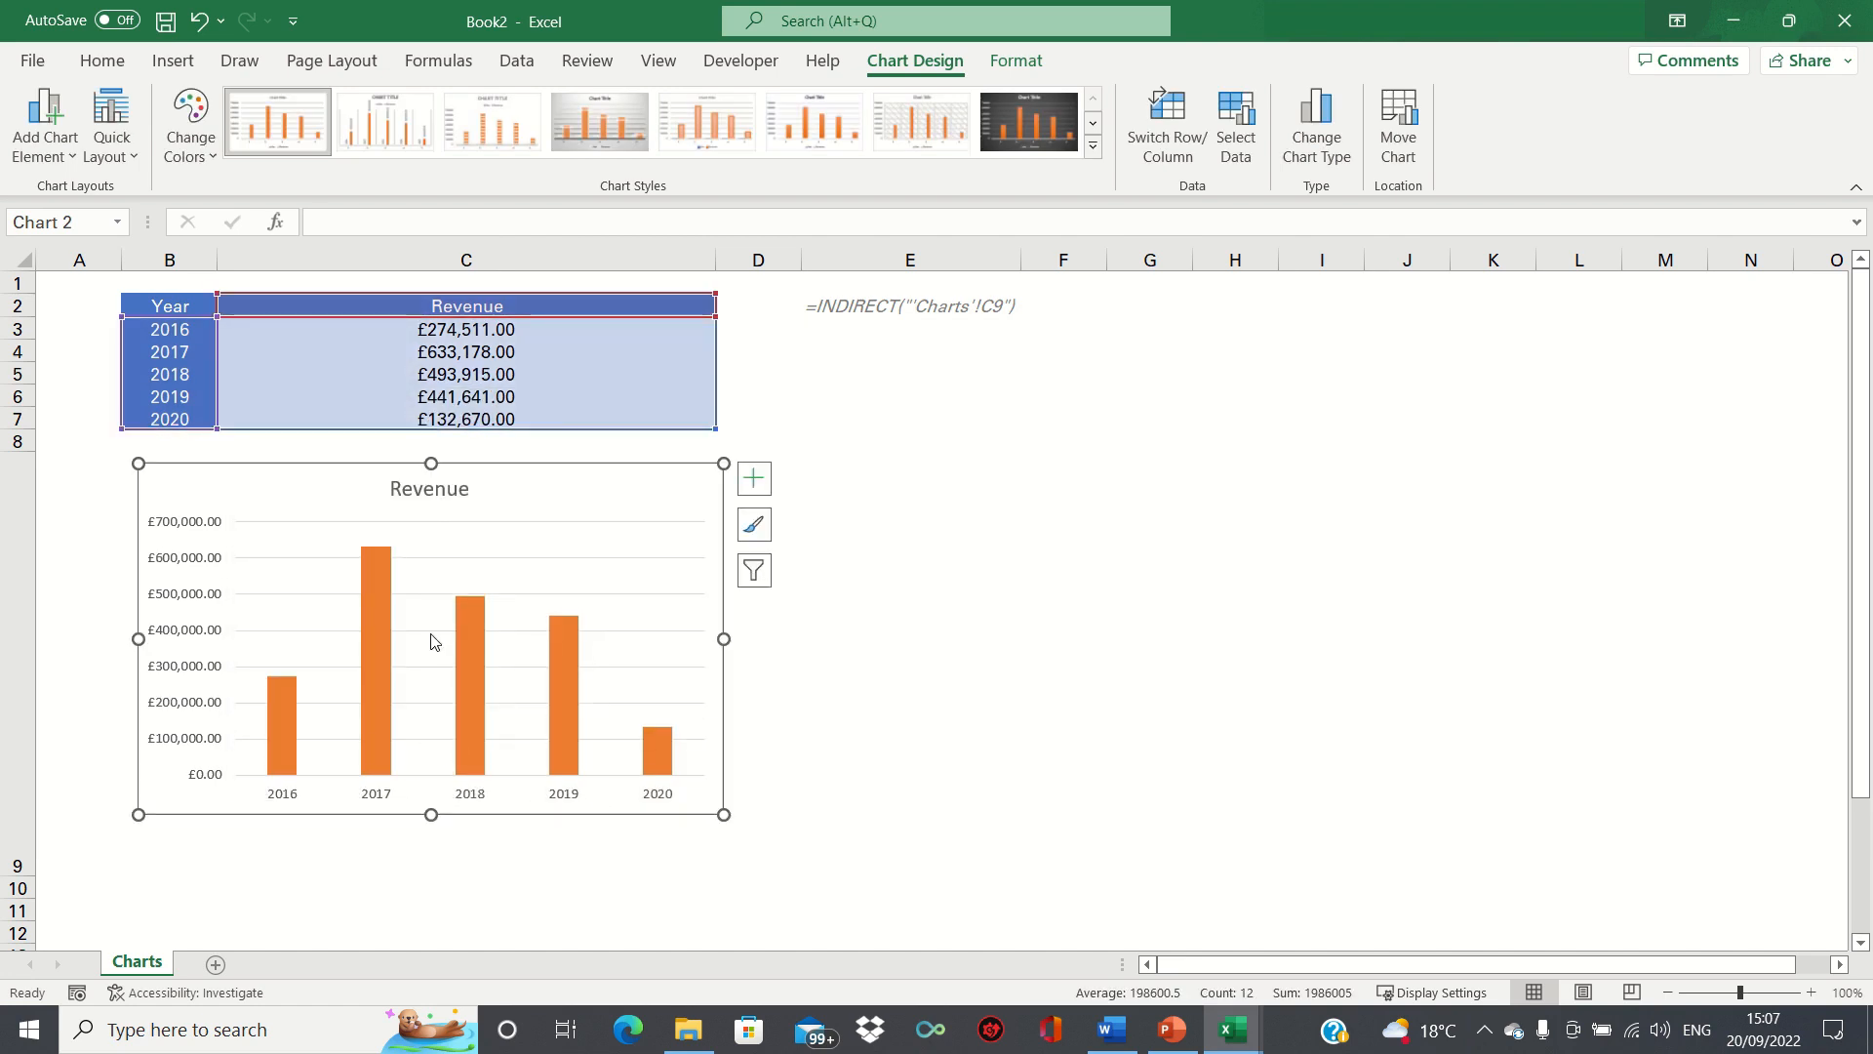
pyautogui.click(414, 493)
pyautogui.press('Delete')
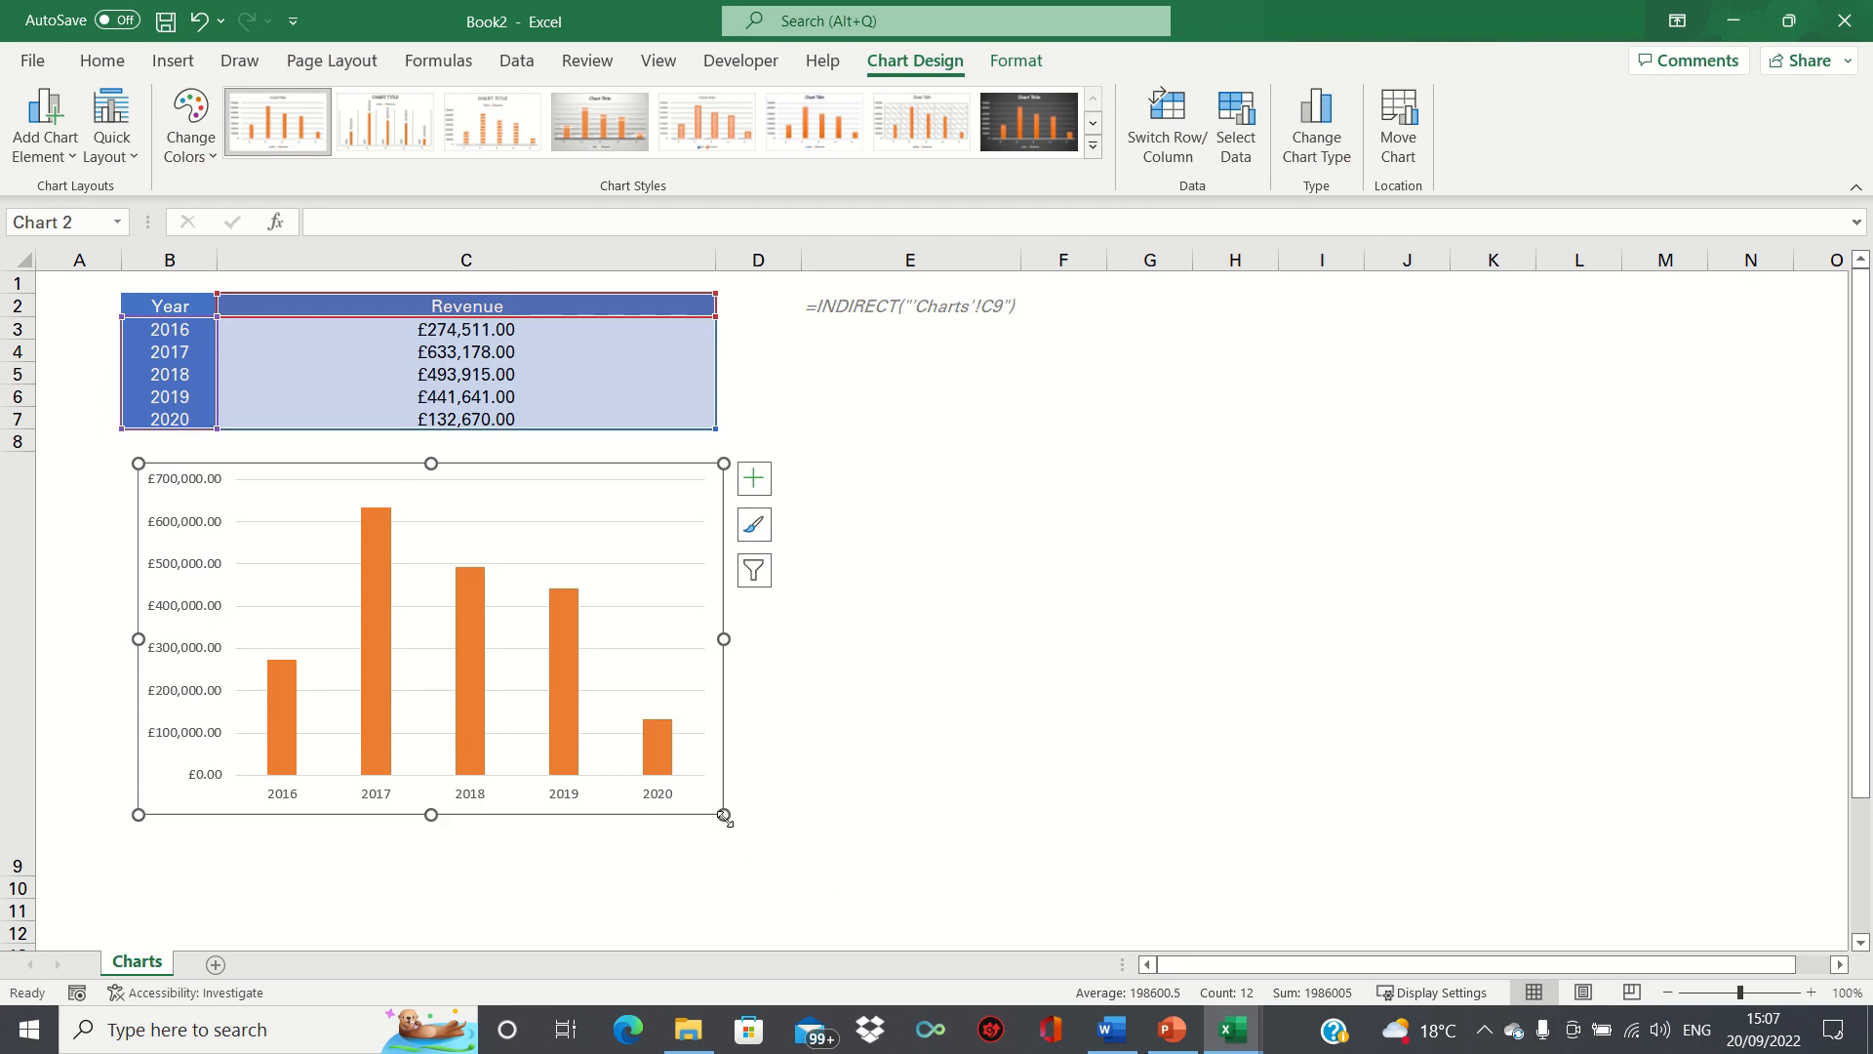
# Resize and reposition the chart so it fits entirely inside cell C9.
pyautogui.moveTo(724, 815); pyautogui.dragTo(631, 733)
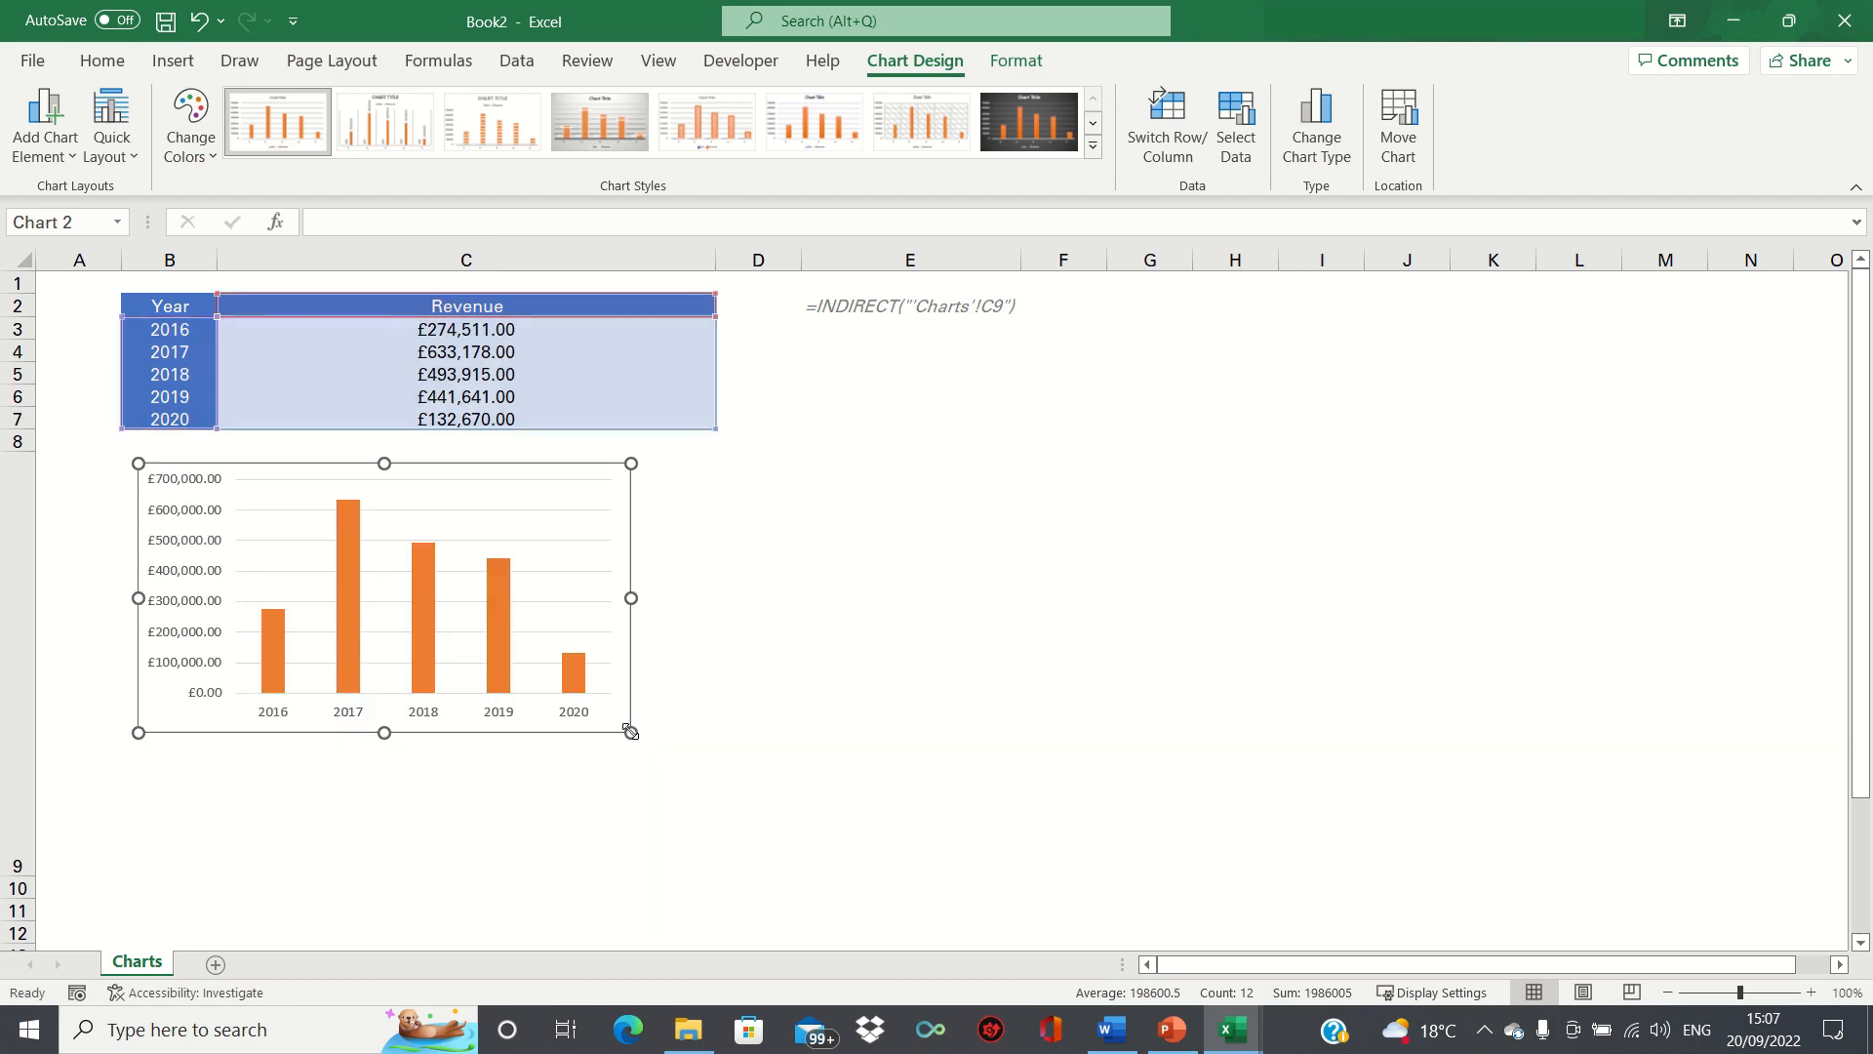
pyautogui.click(193, 600)
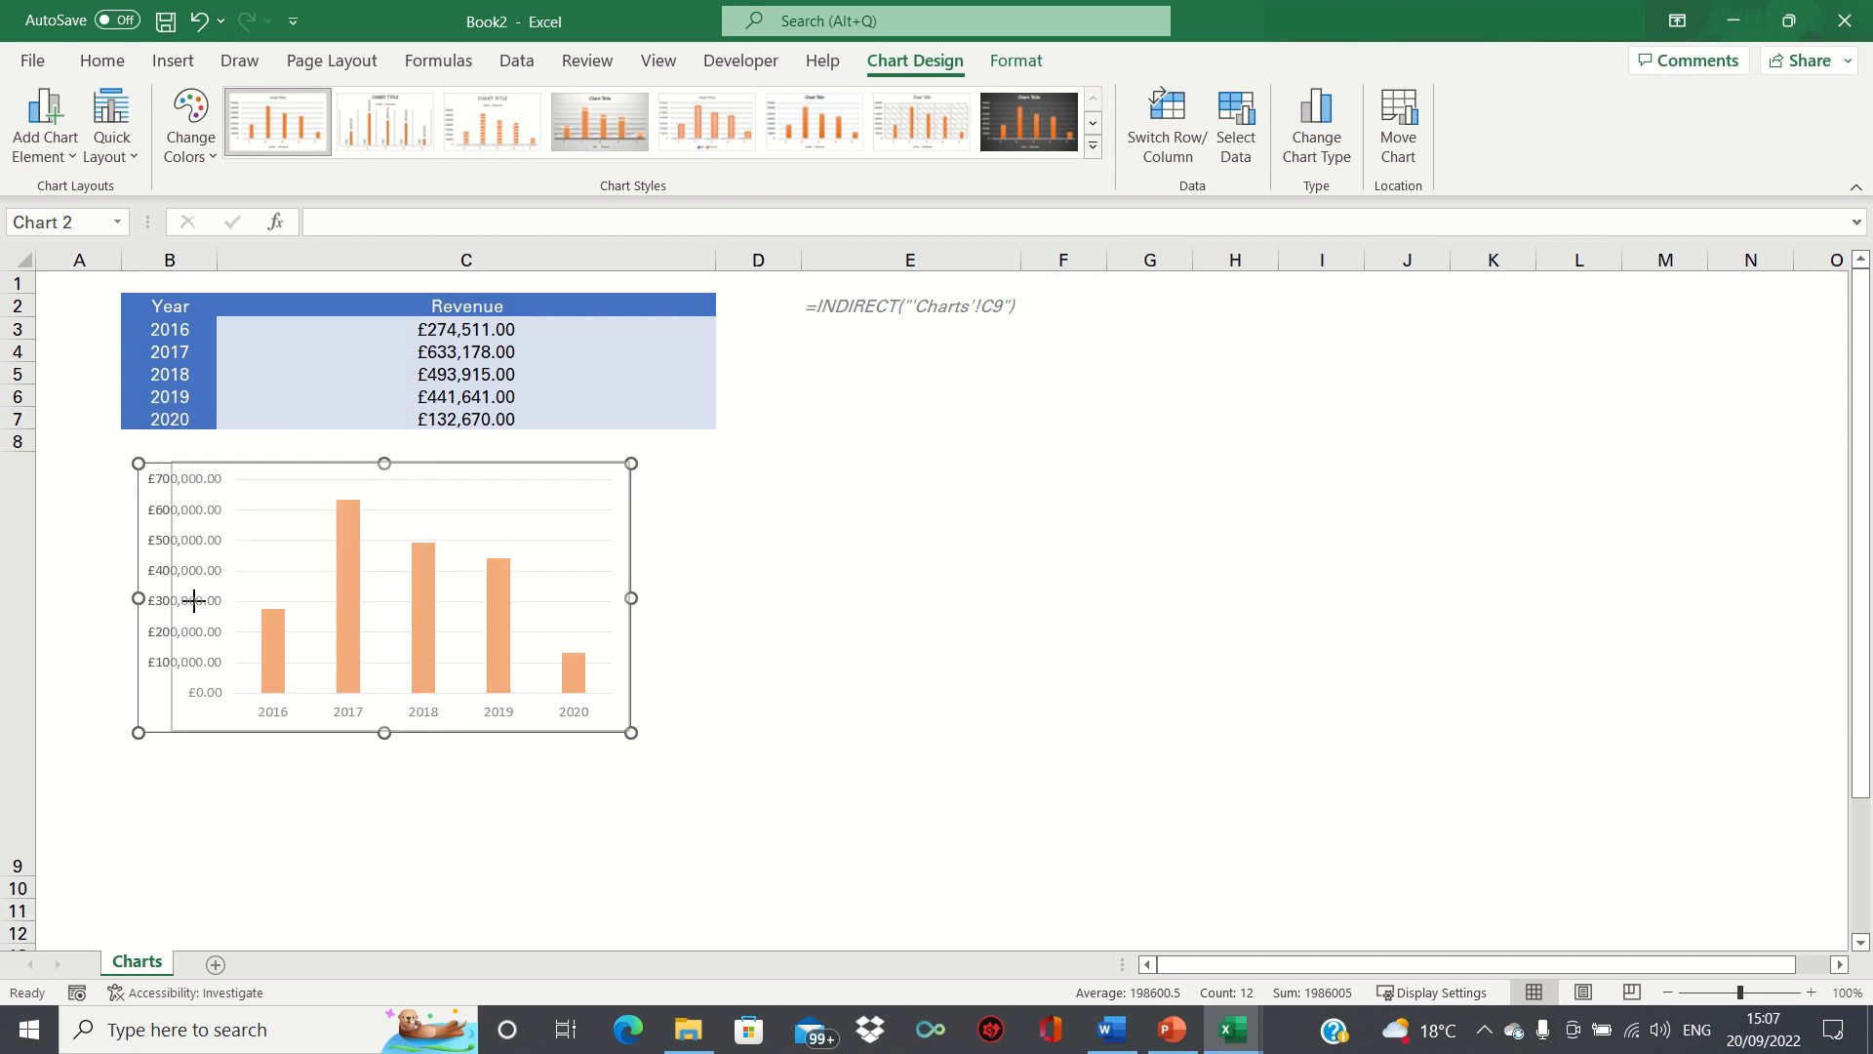
pyautogui.moveTo(193, 601); pyautogui.dragTo(250, 599)
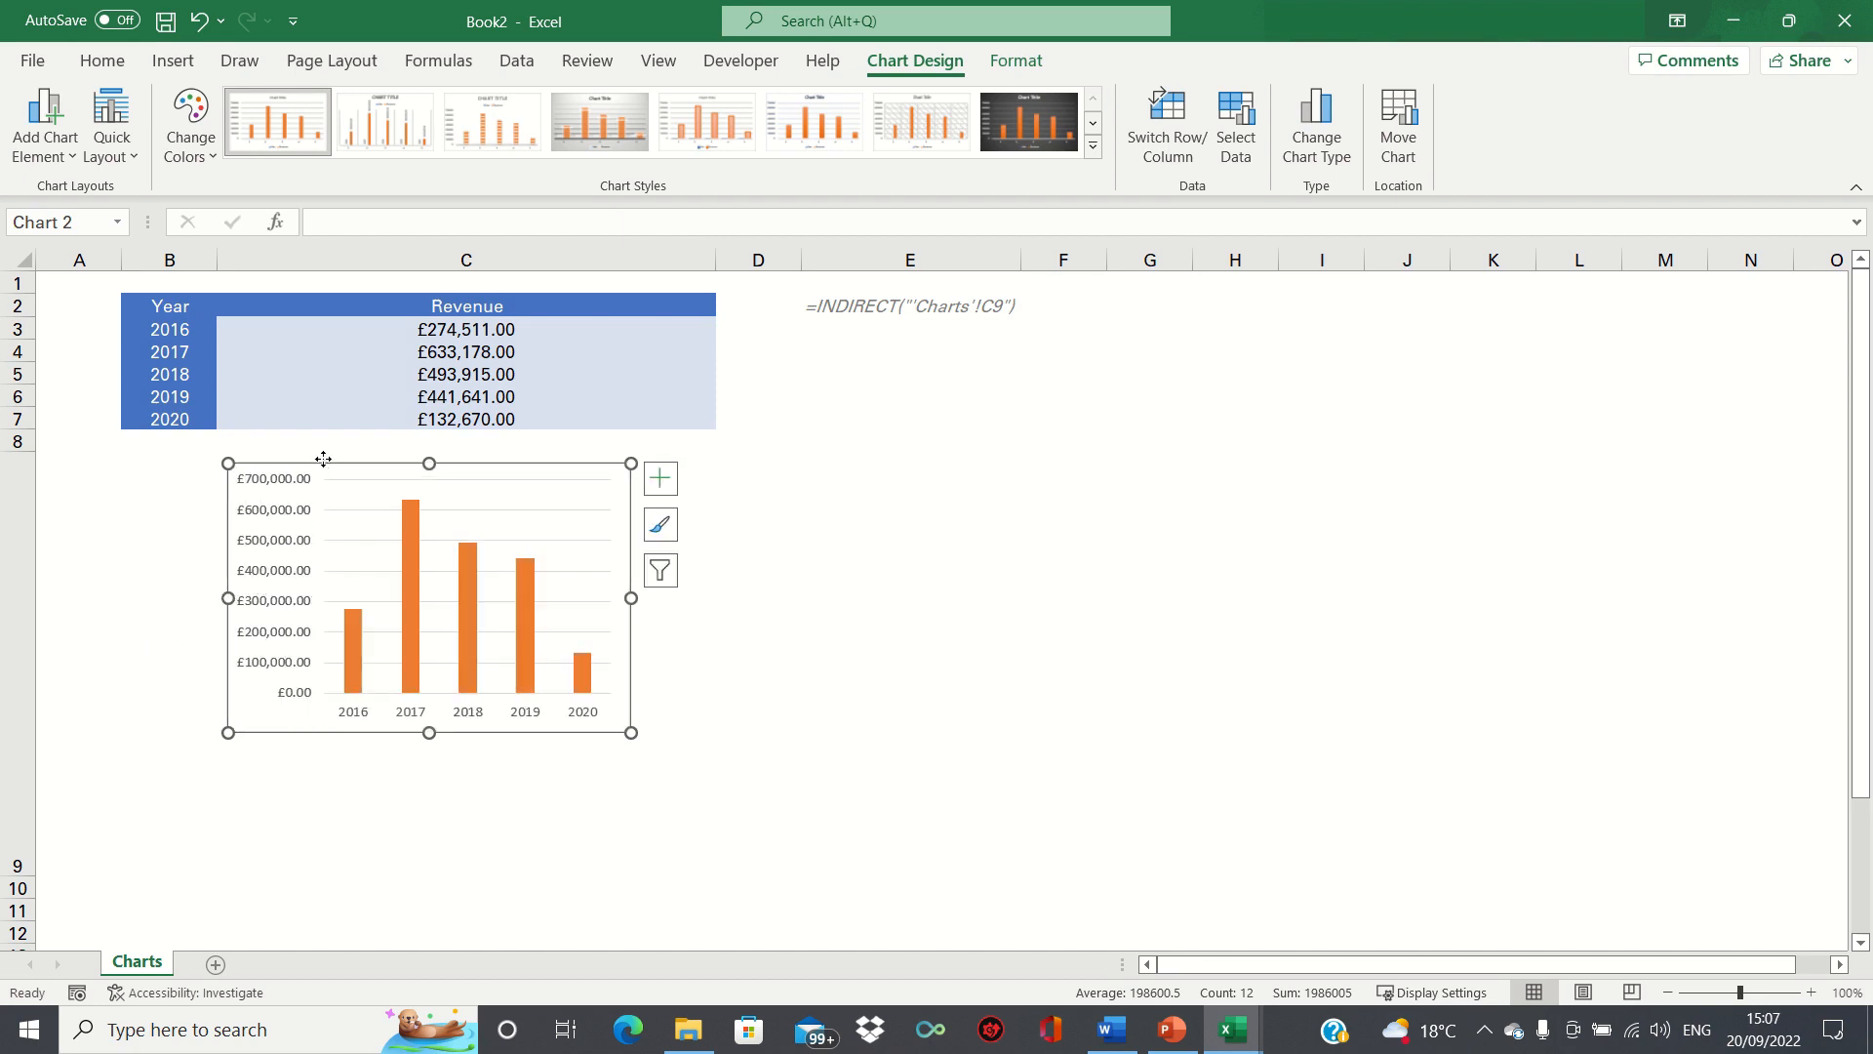
pyautogui.moveTo(323, 459); pyautogui.dragTo(337, 472)
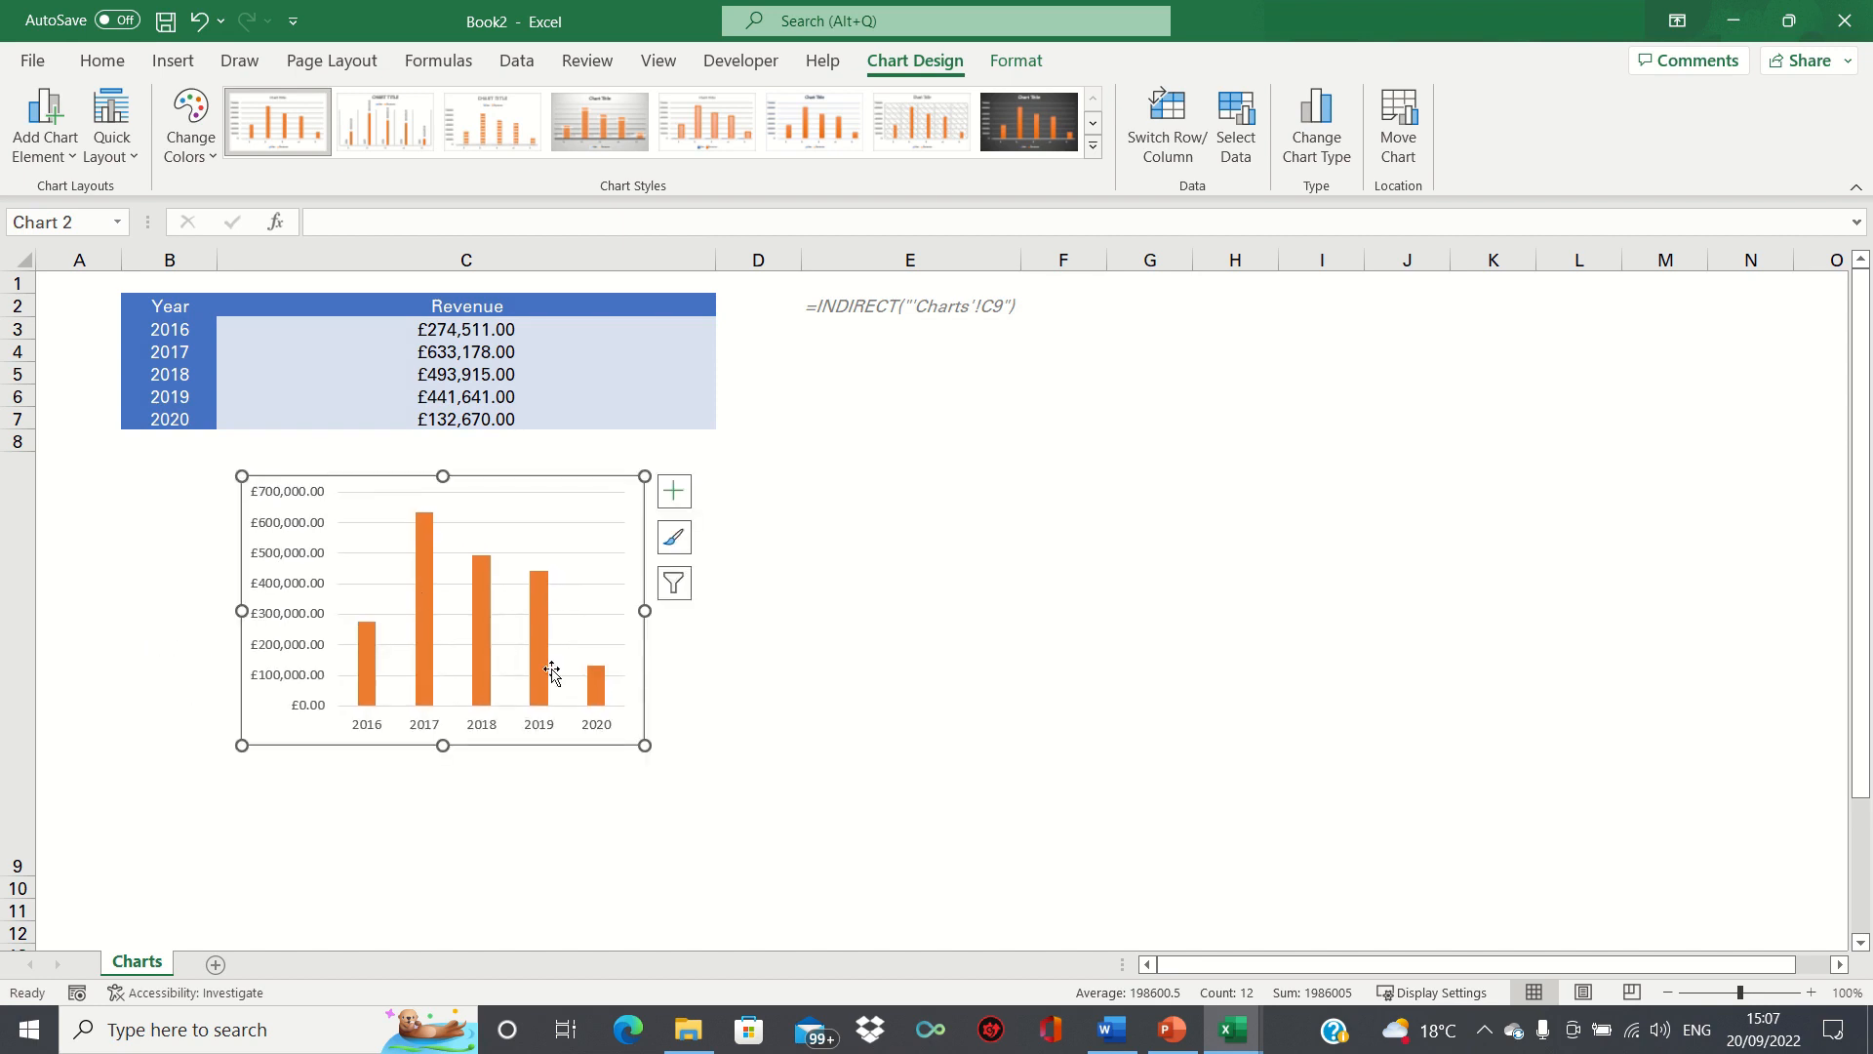
pyautogui.moveTo(645, 745); pyautogui.dragTo(706, 855)
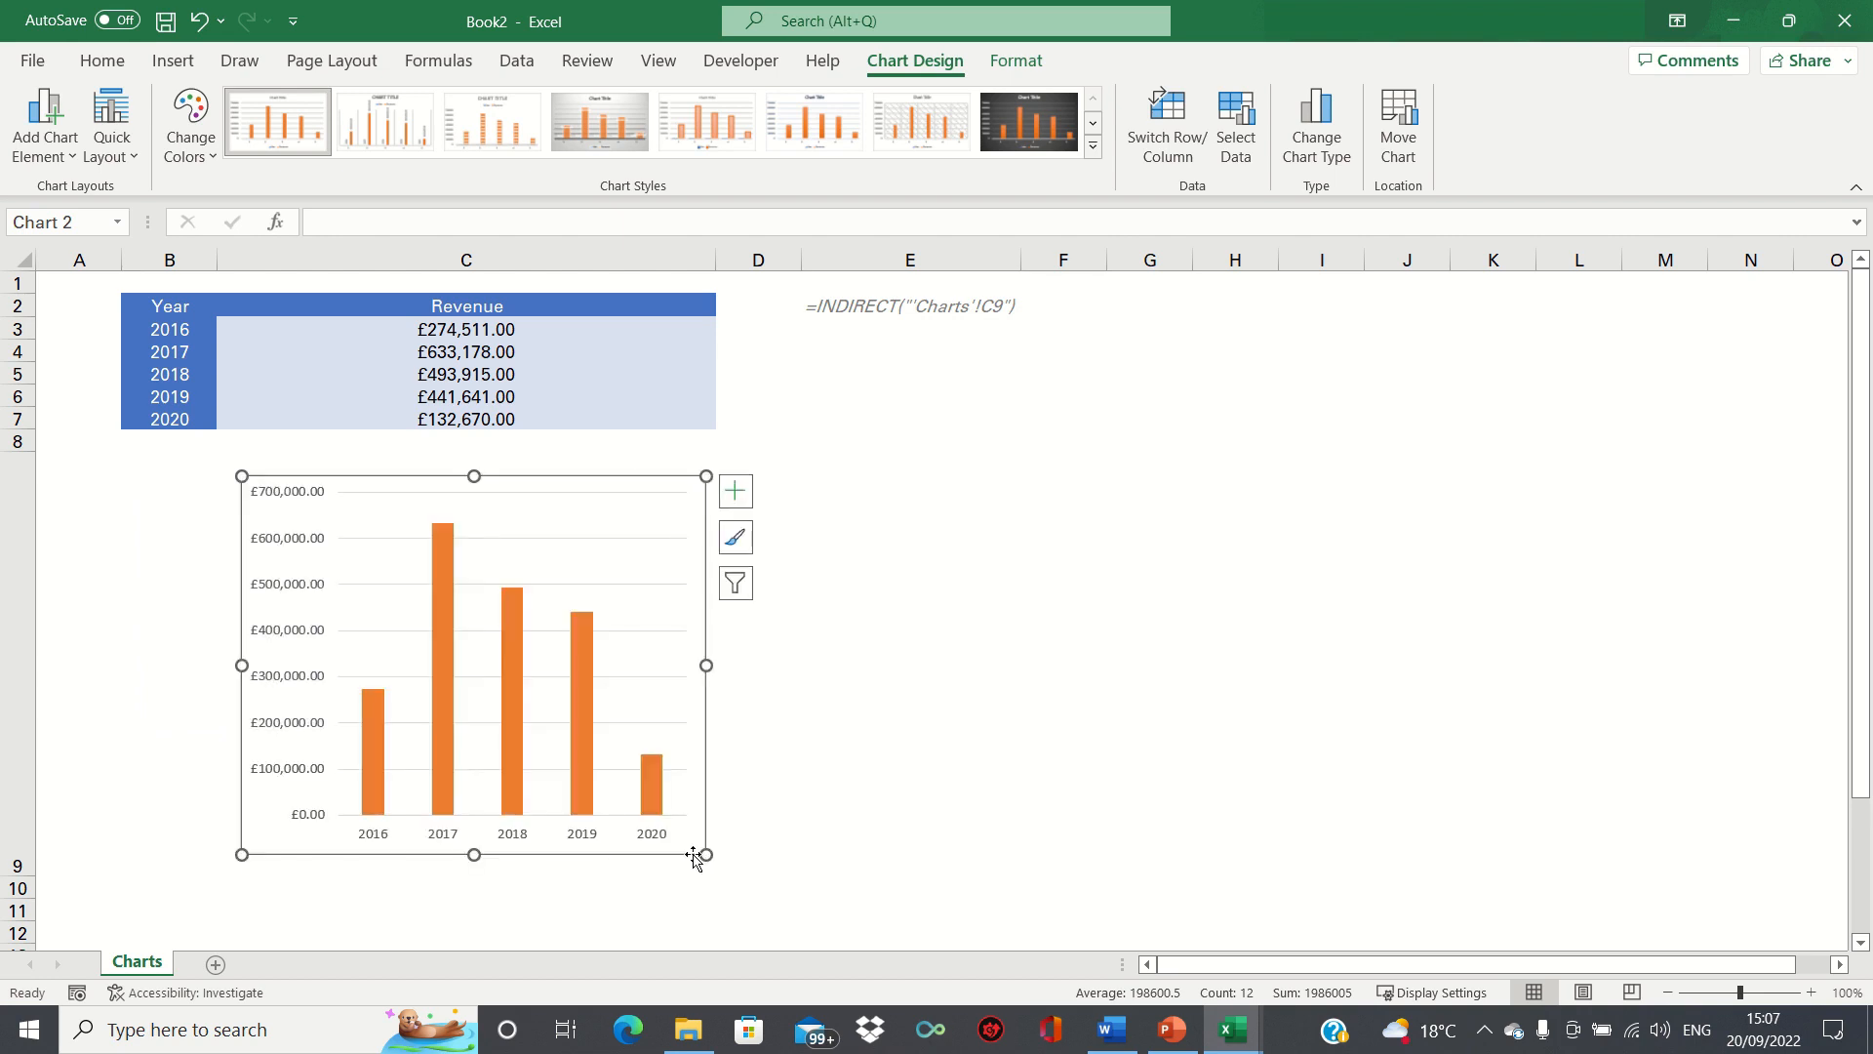
pyautogui.click(620, 868)
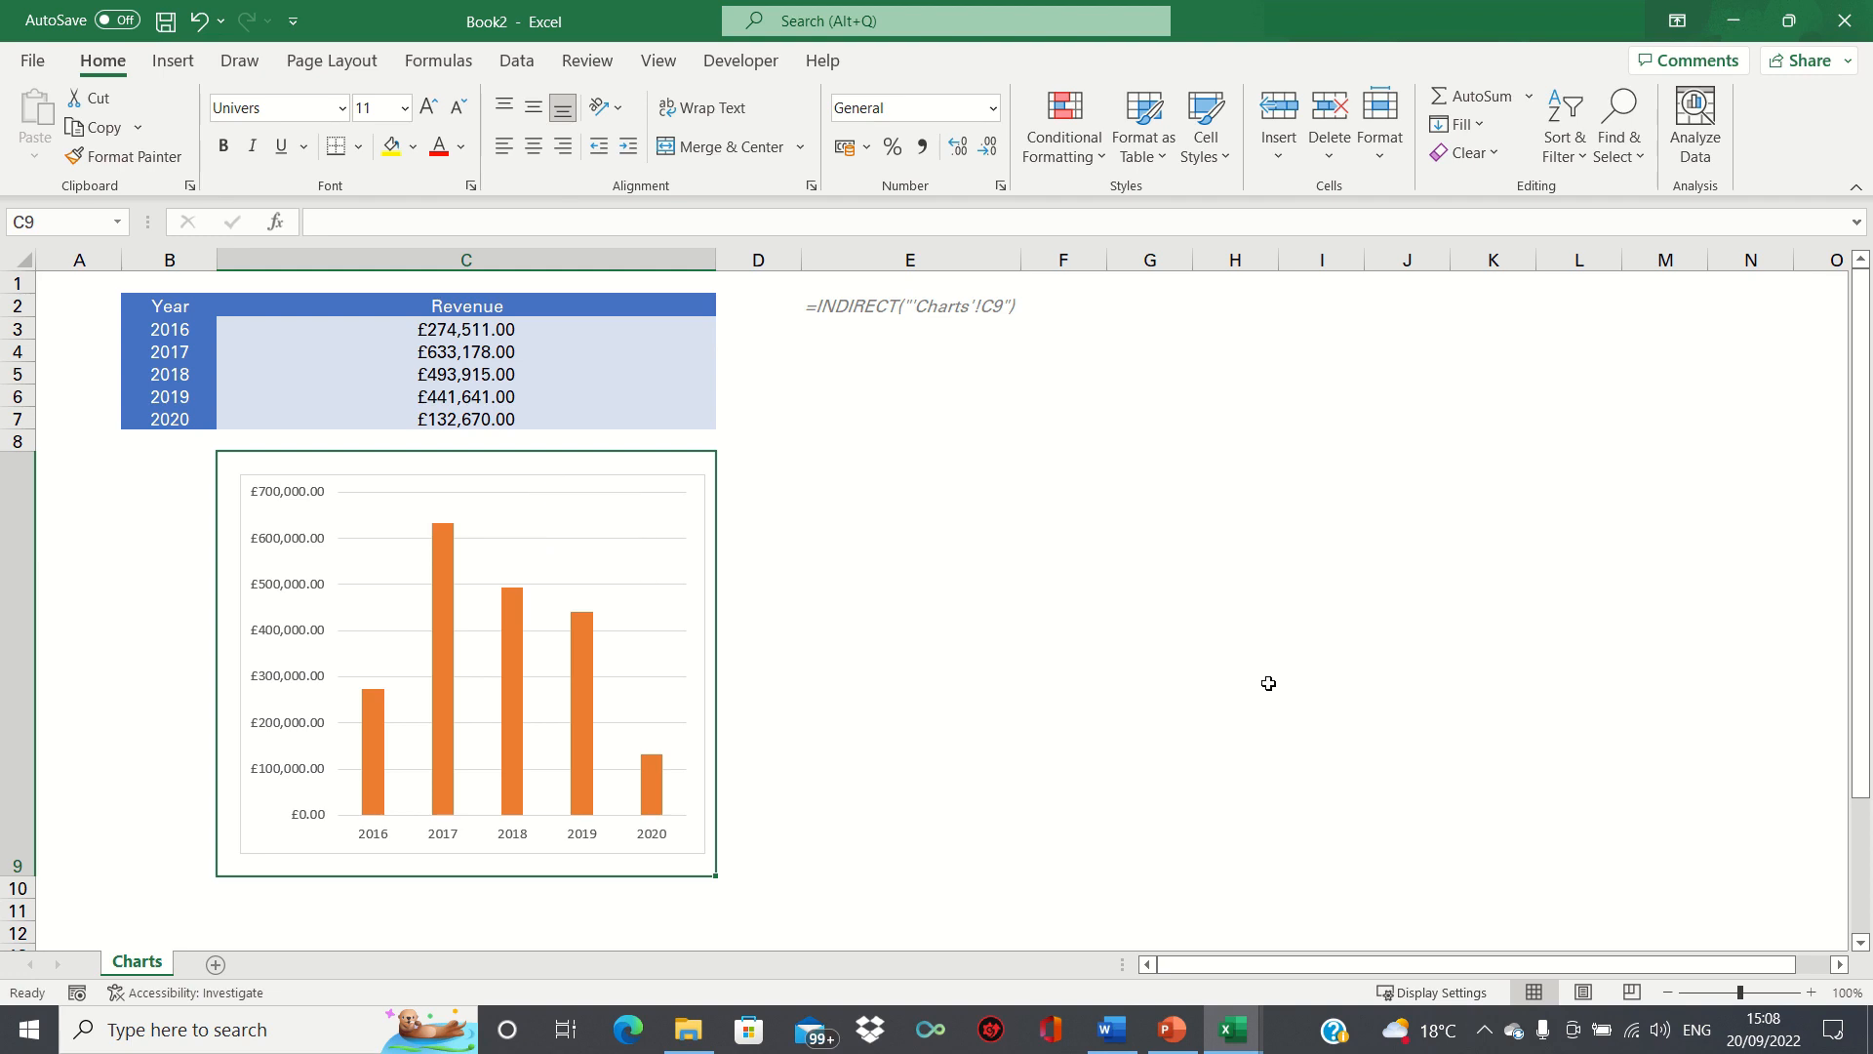
# Copy the formula text =INDIRECT("'Charts'!C9") from cell E2, without its leading apostrophe.
pyautogui.press('Right')
pyautogui.press('Right')
pyautogui.hotkey('ctrl', 'Up')
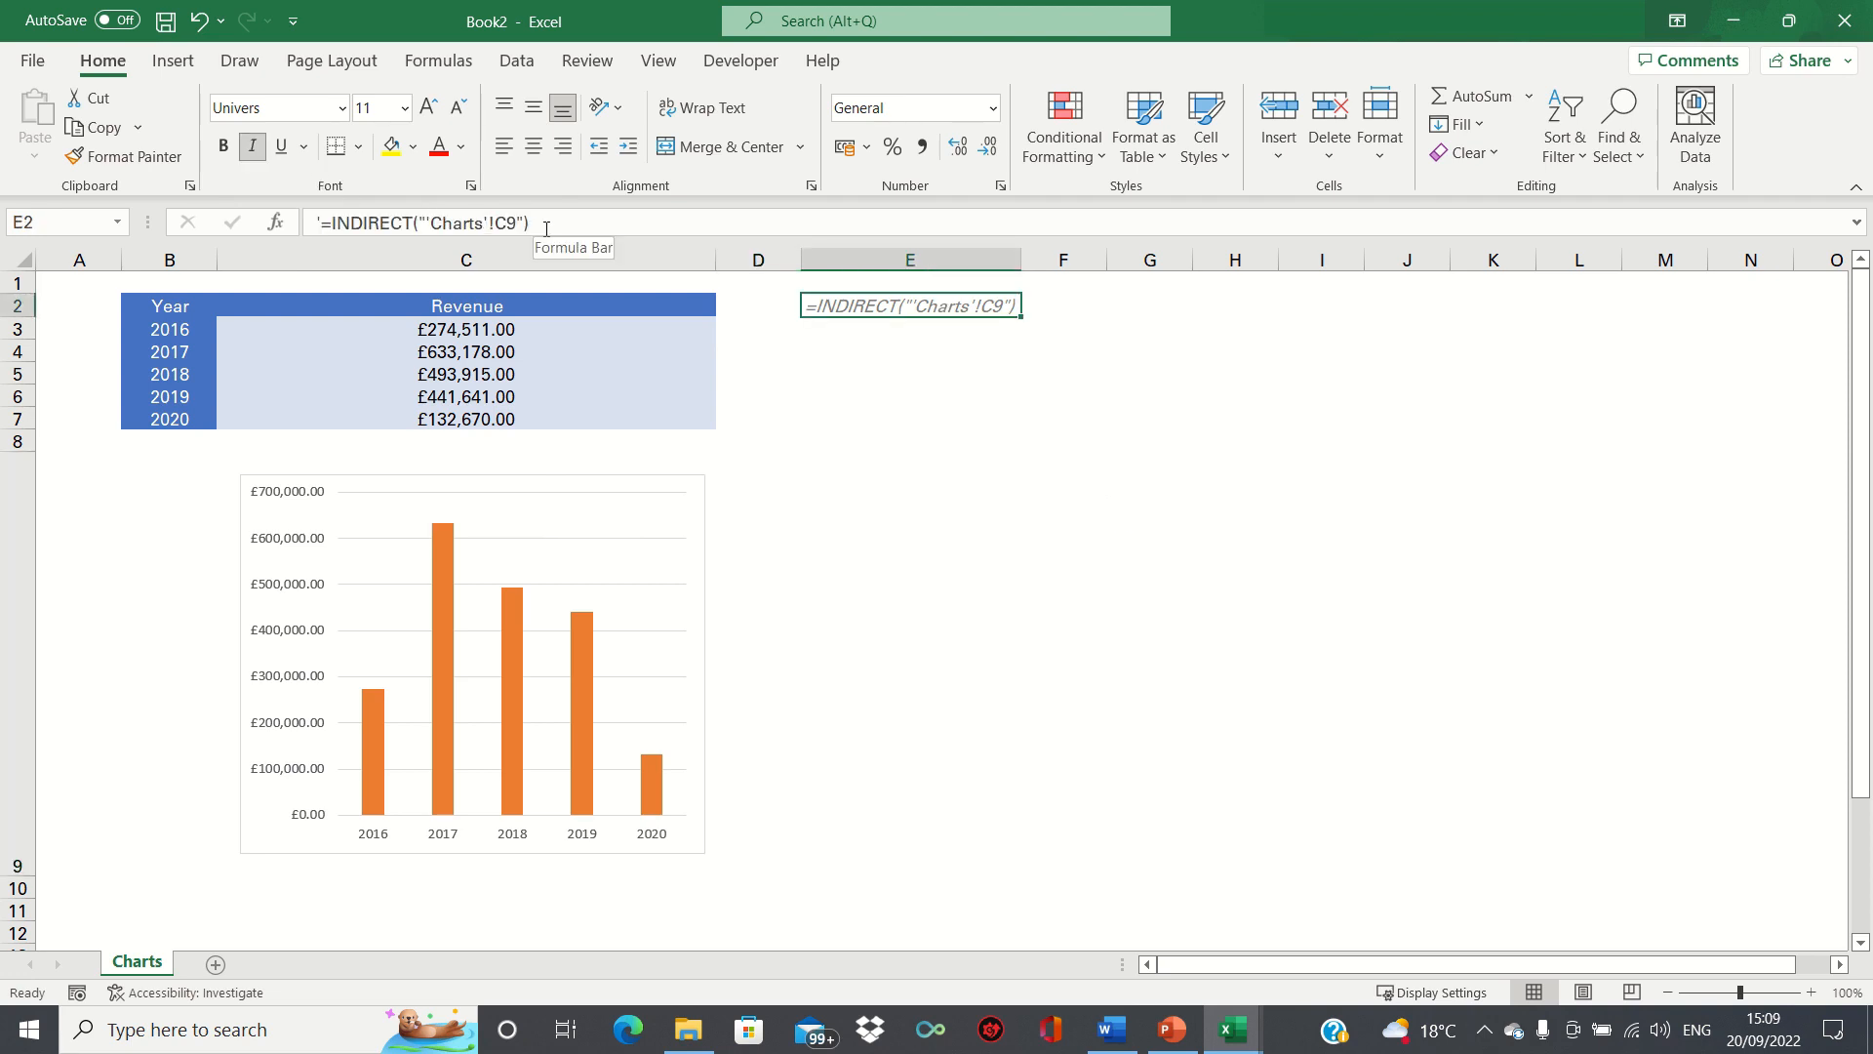
pyautogui.moveTo(530, 222); pyautogui.dragTo(323, 222)
pyautogui.hotkey('ctrl', 'c')
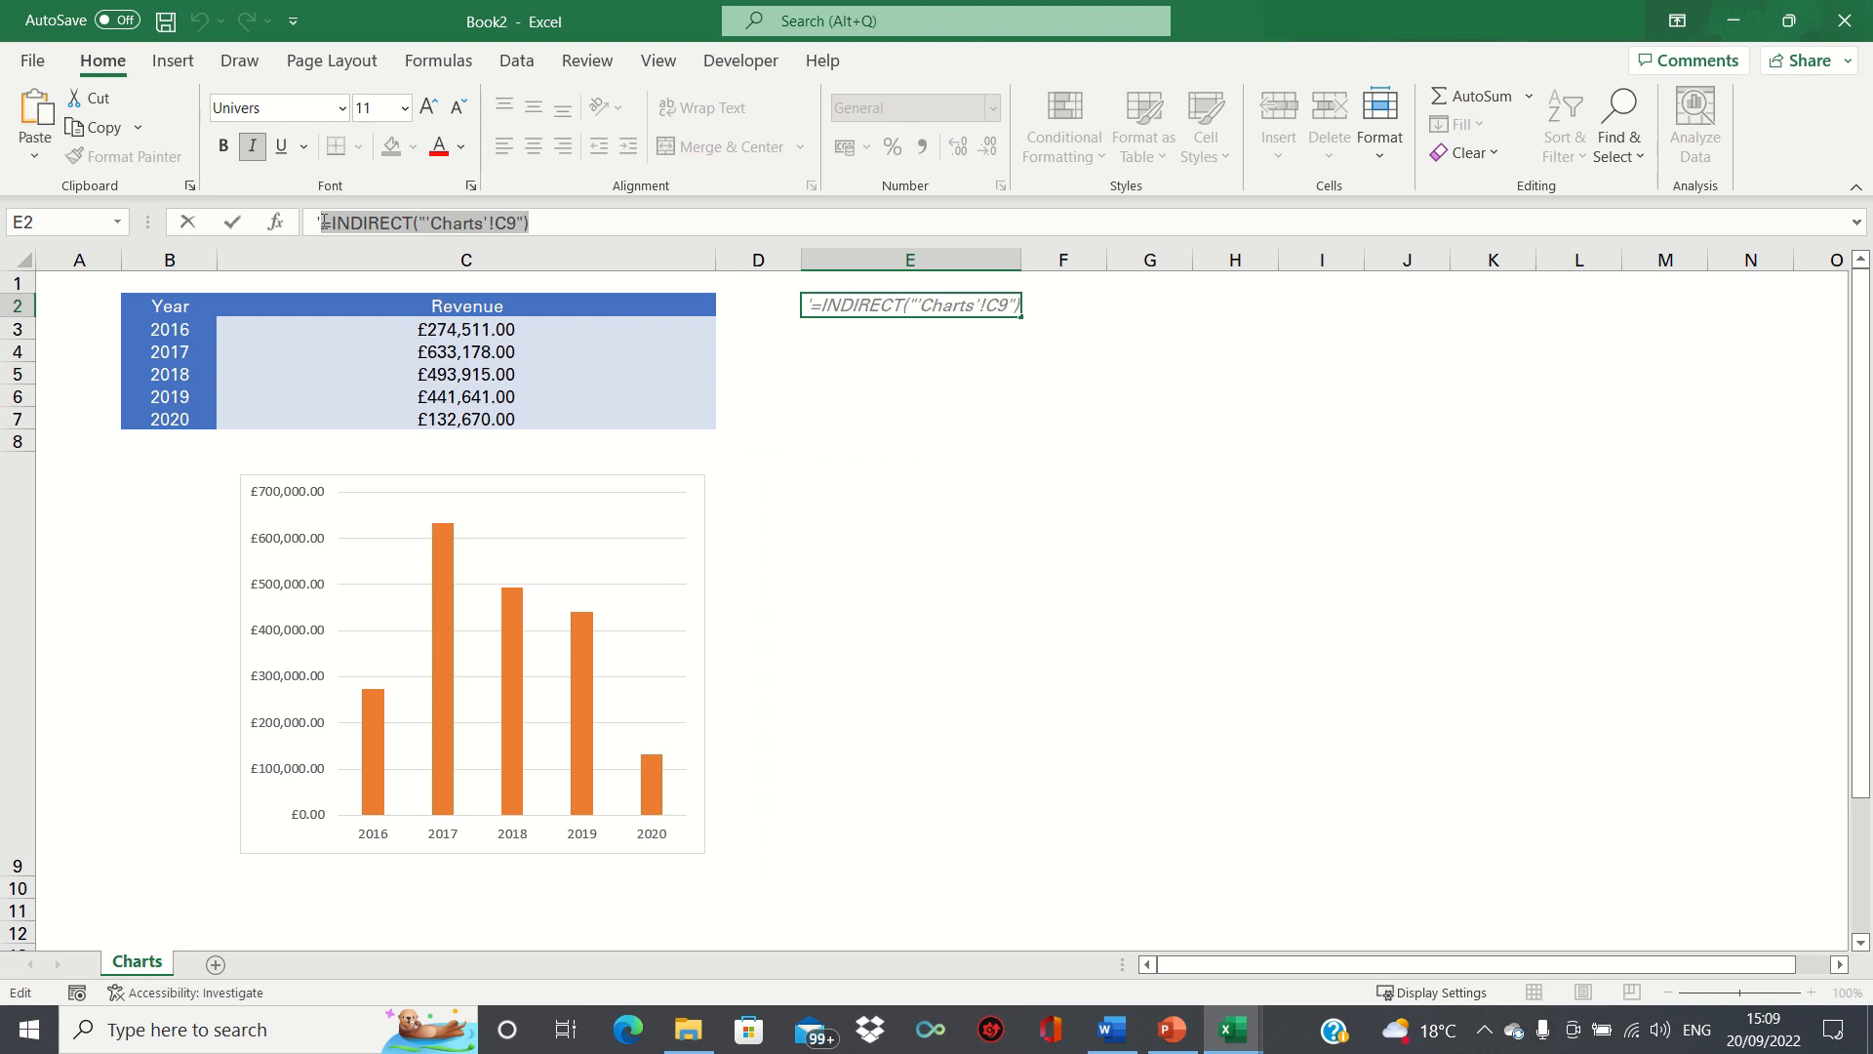
pyautogui.press('Return')
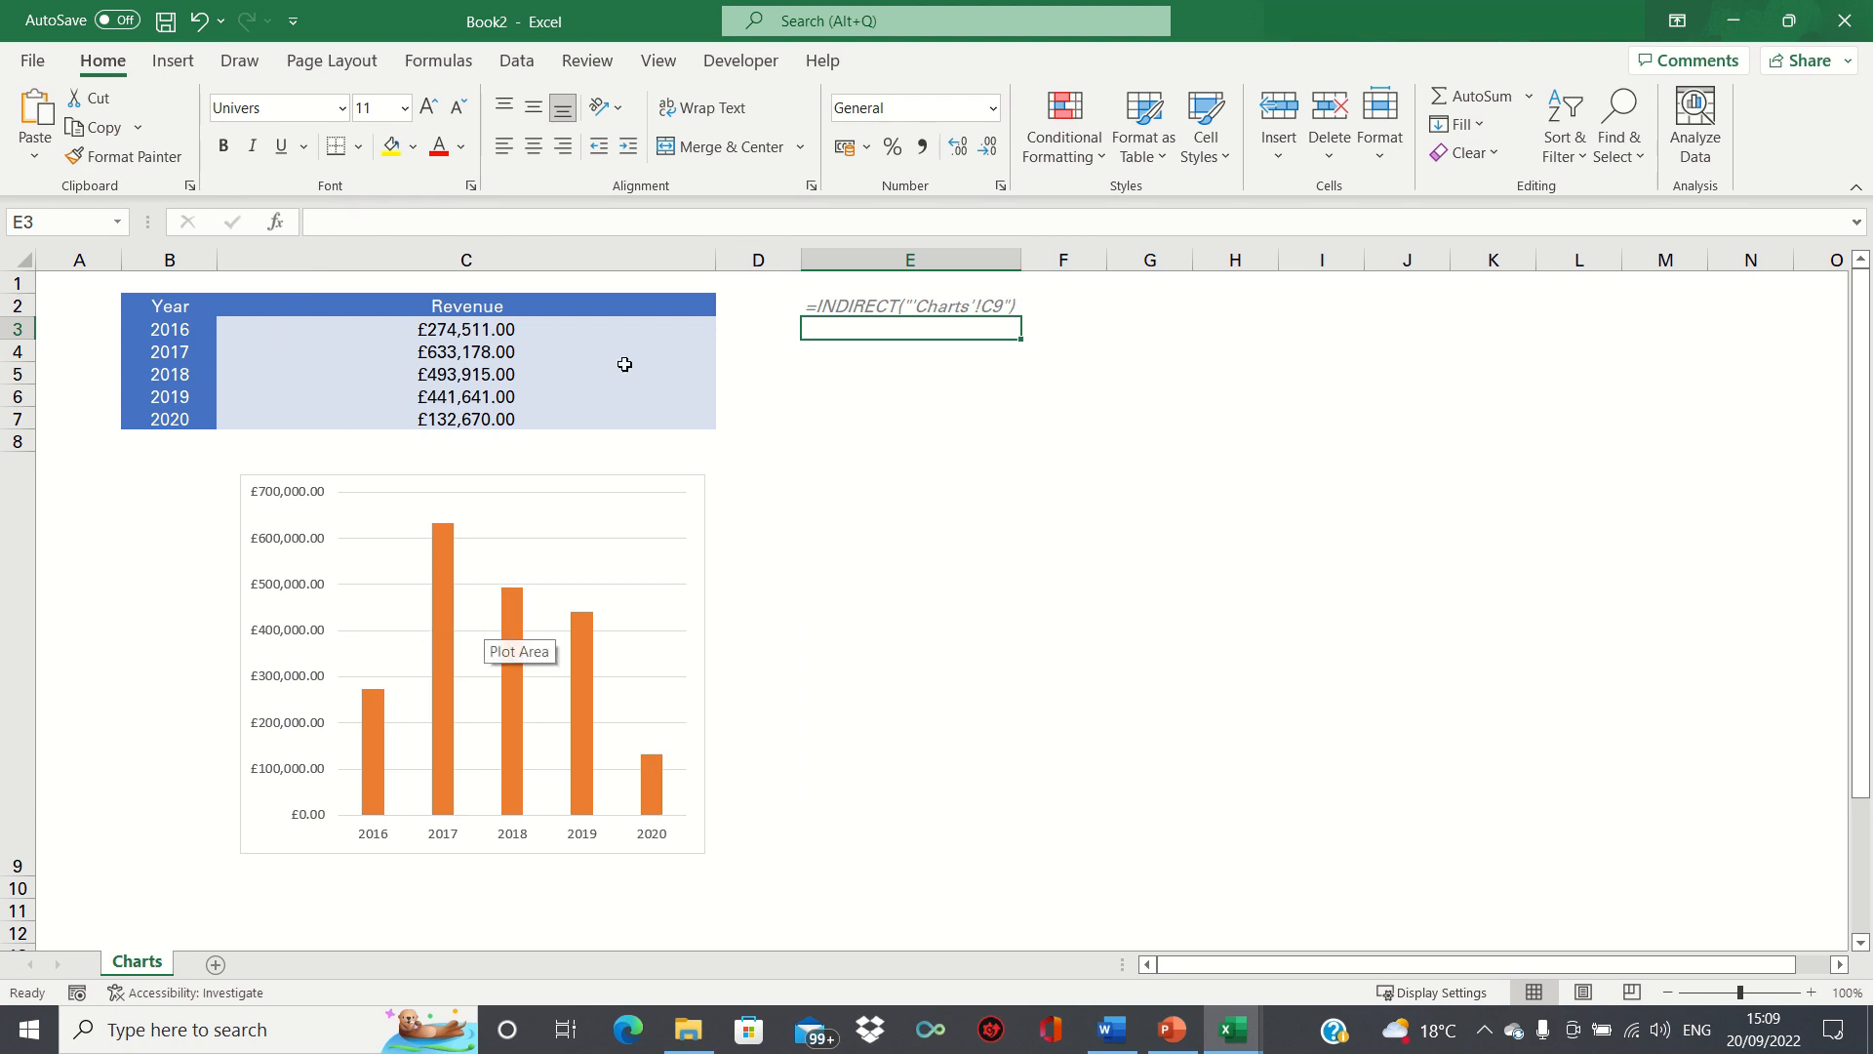
# Define a workbook-level name Convert_to_picture that refers to =INDIRECT("'Charts'!C9").
pyautogui.click(786, 21)
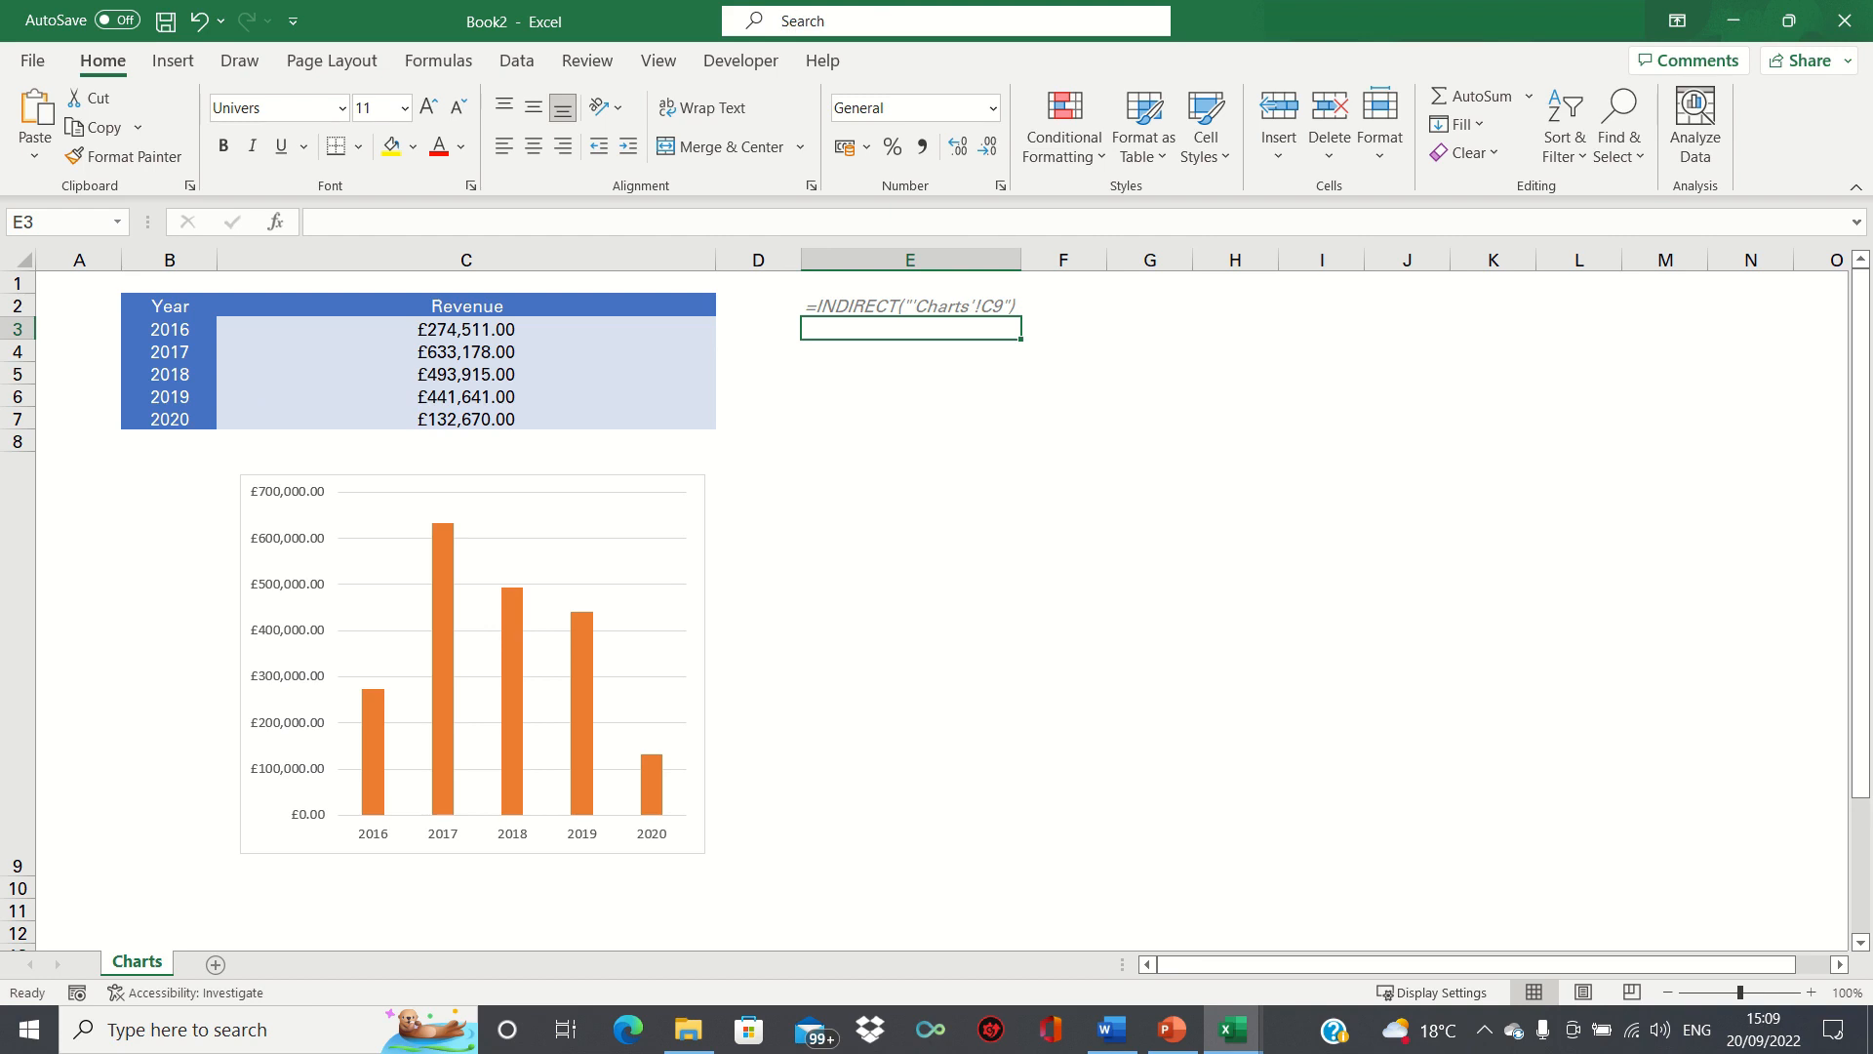
pyautogui.write('name')
pyautogui.press('Return')
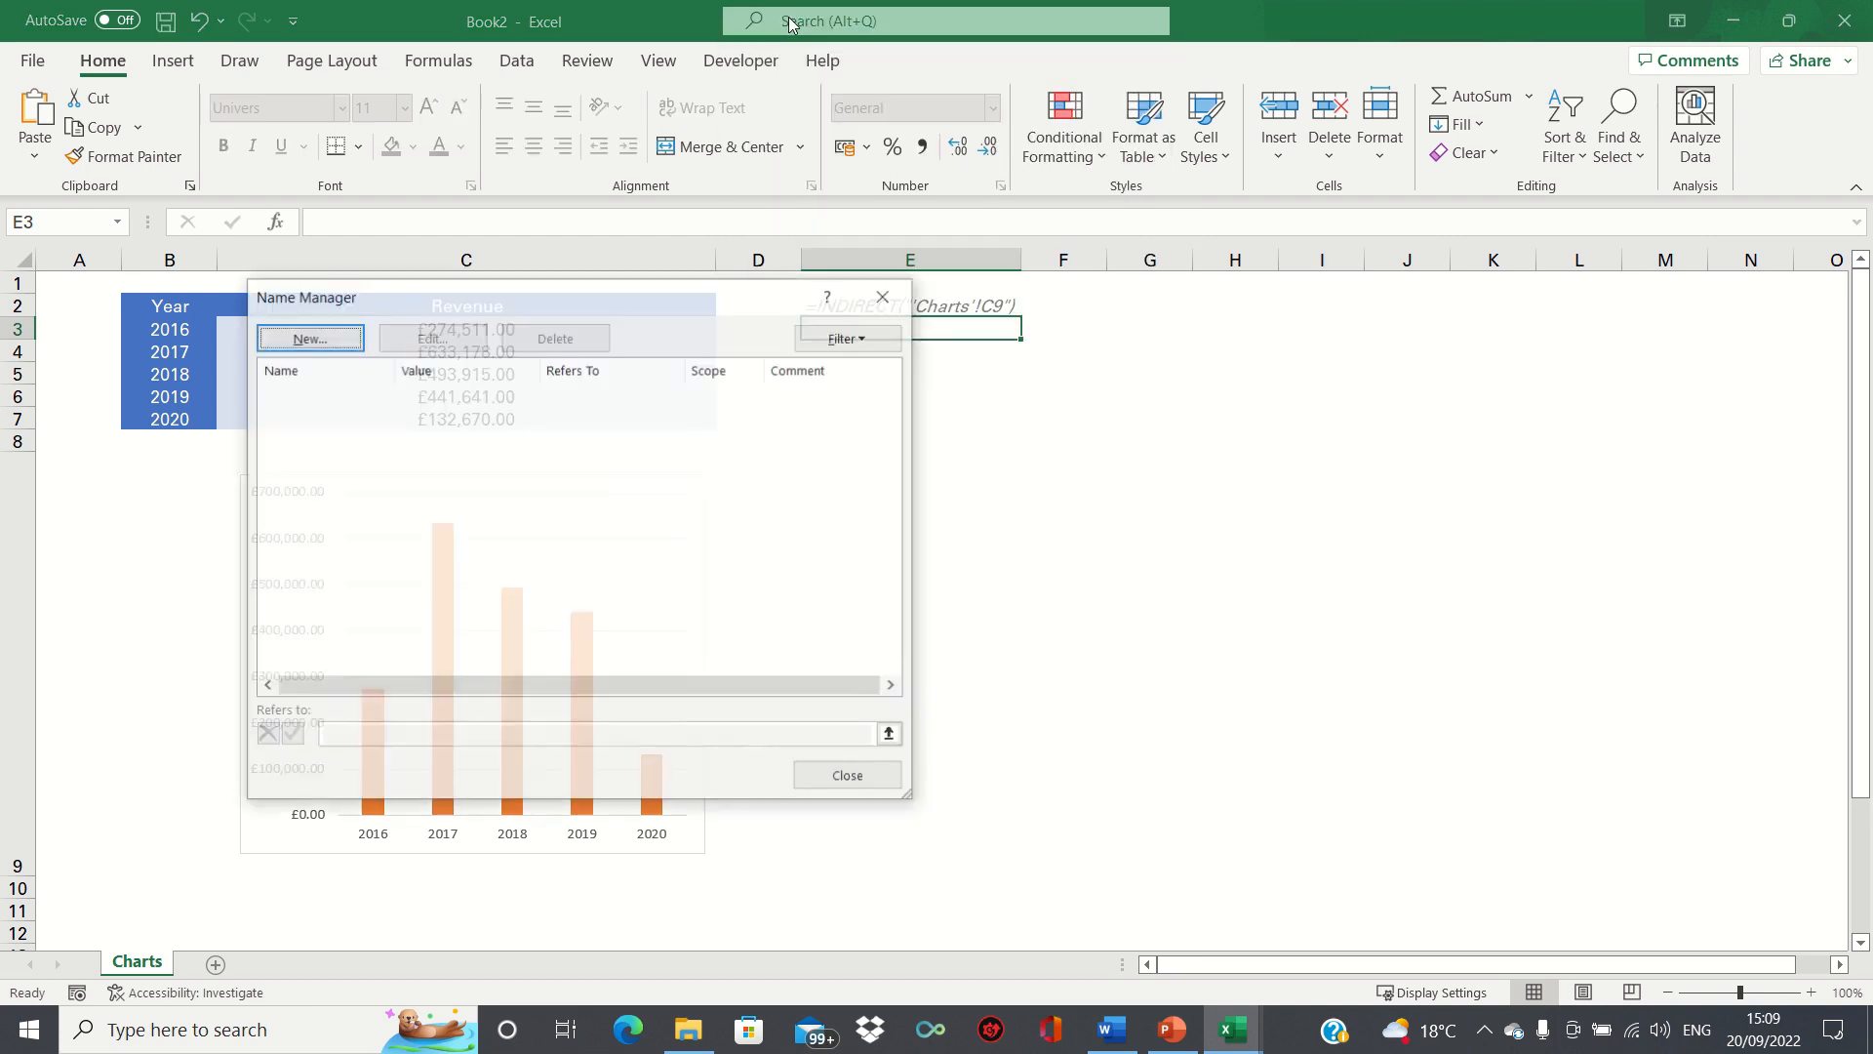
pyautogui.click(330, 332)
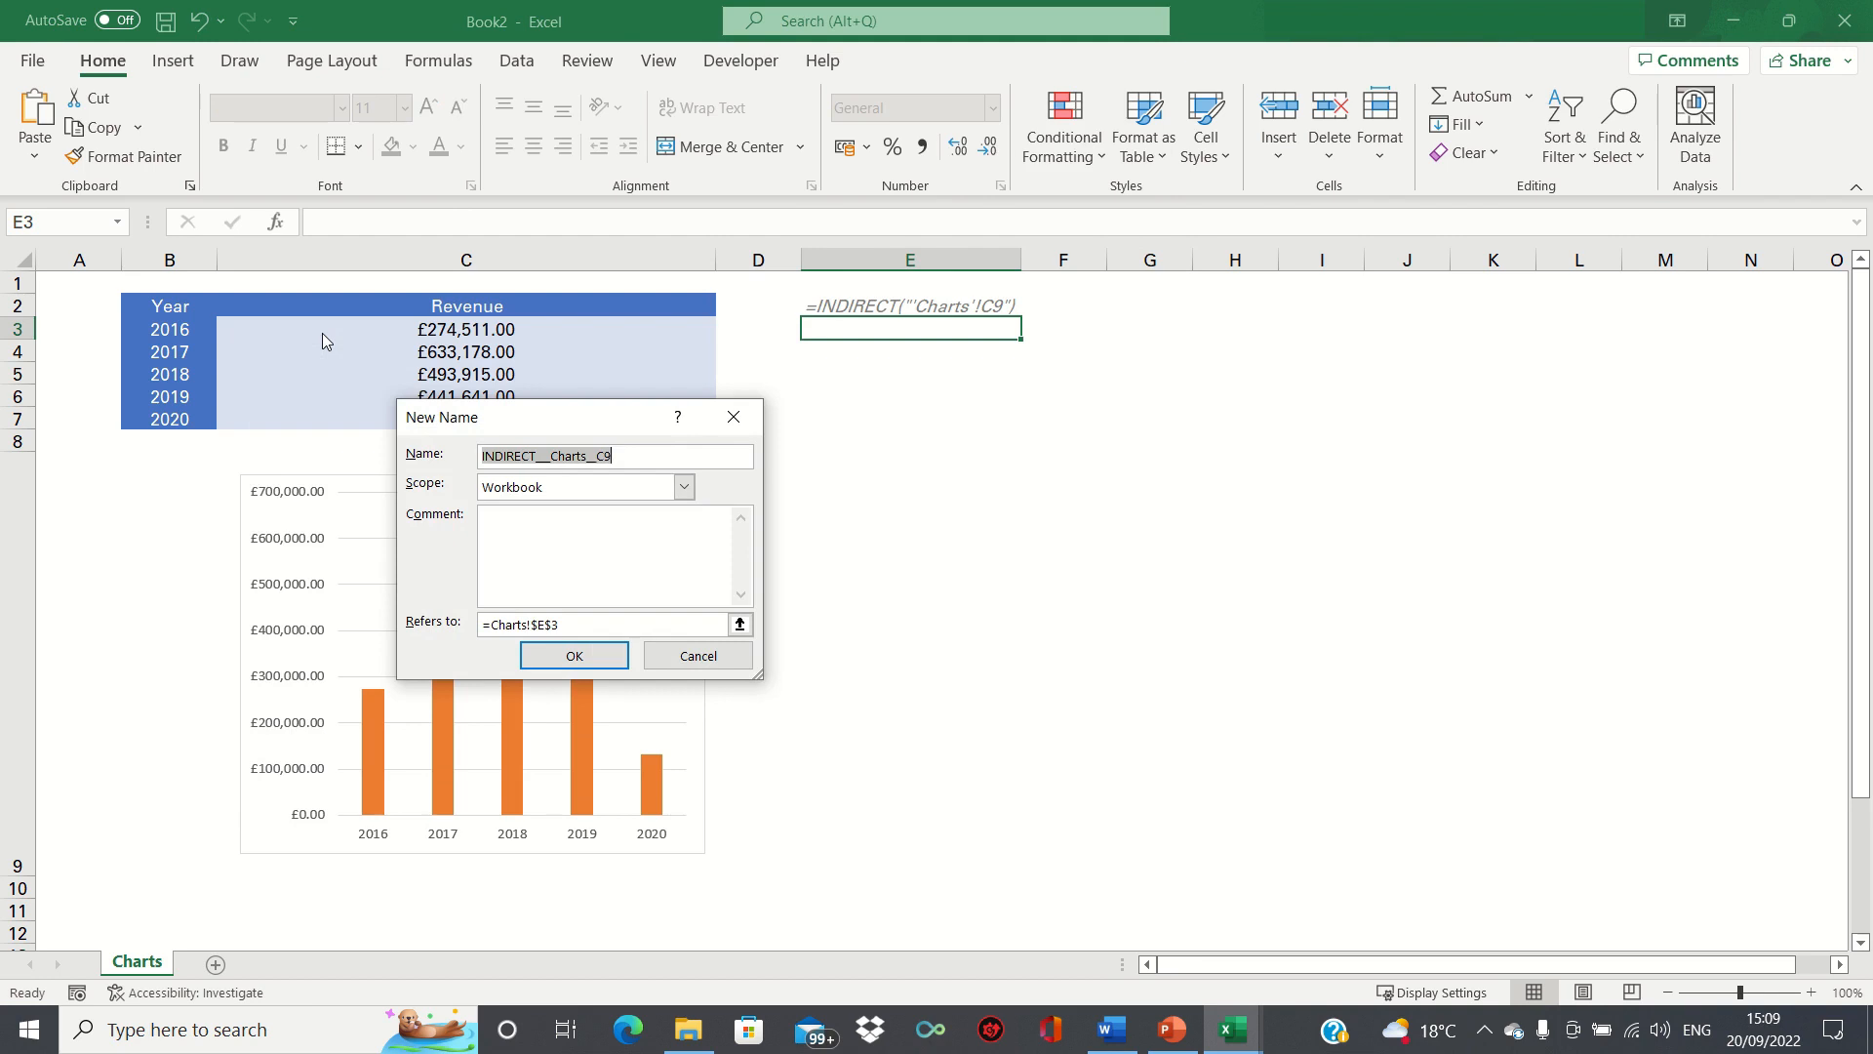
pyautogui.write('Convert_t')
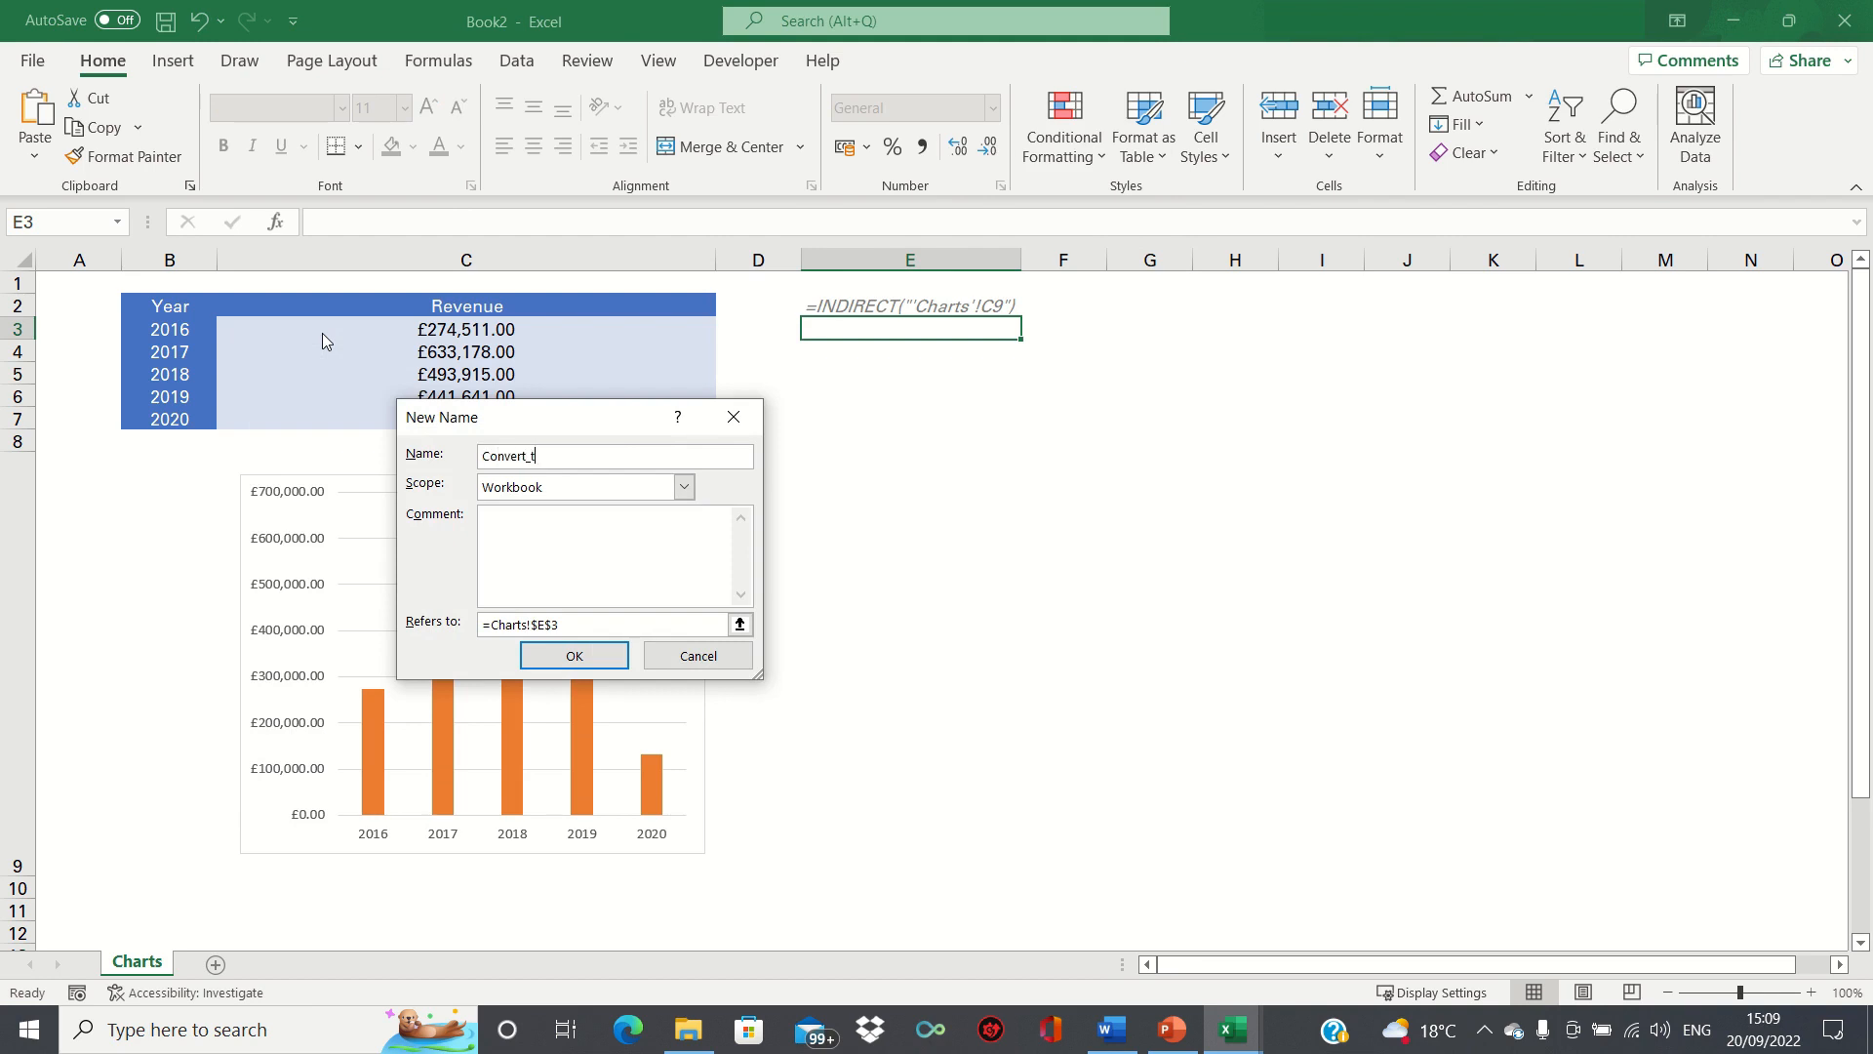
pyautogui.write('o_picture')
pyautogui.moveTo(585, 622); pyautogui.dragTo(456, 629)
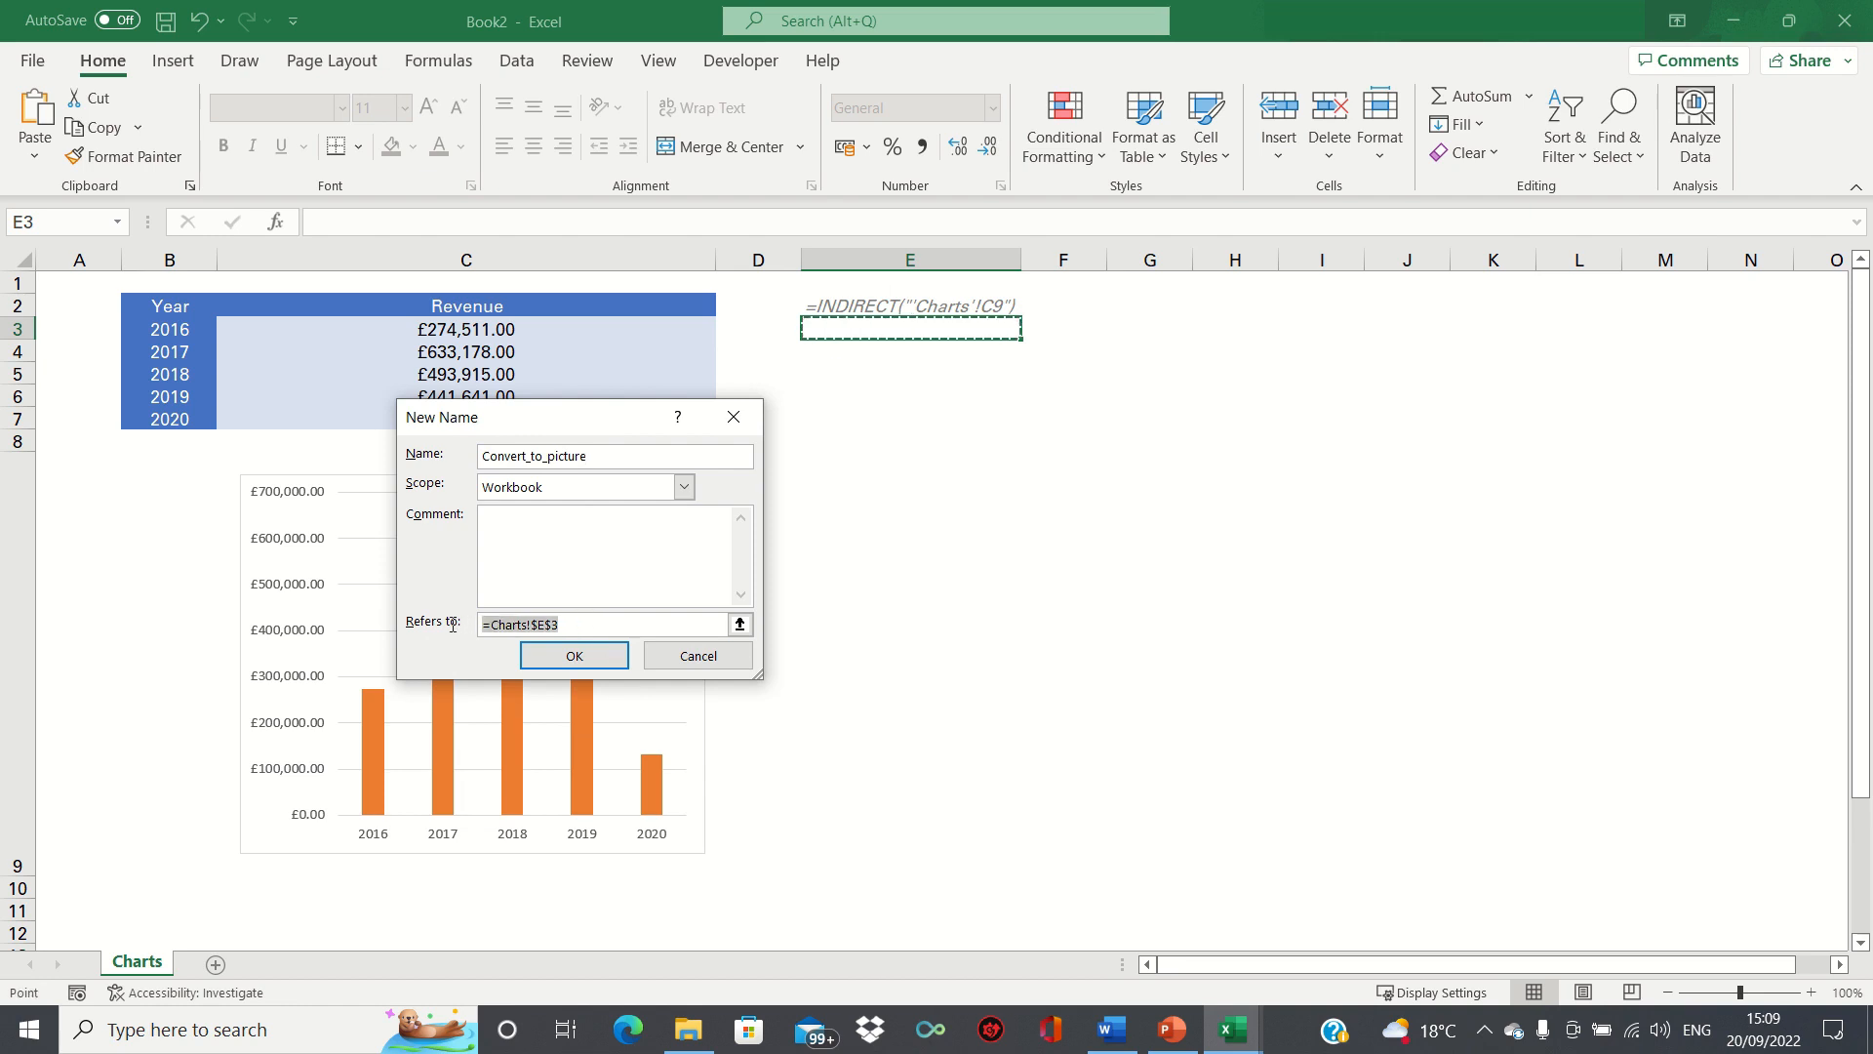
pyautogui.hotkey('ctrl', 'v')
pyautogui.click(531, 656)
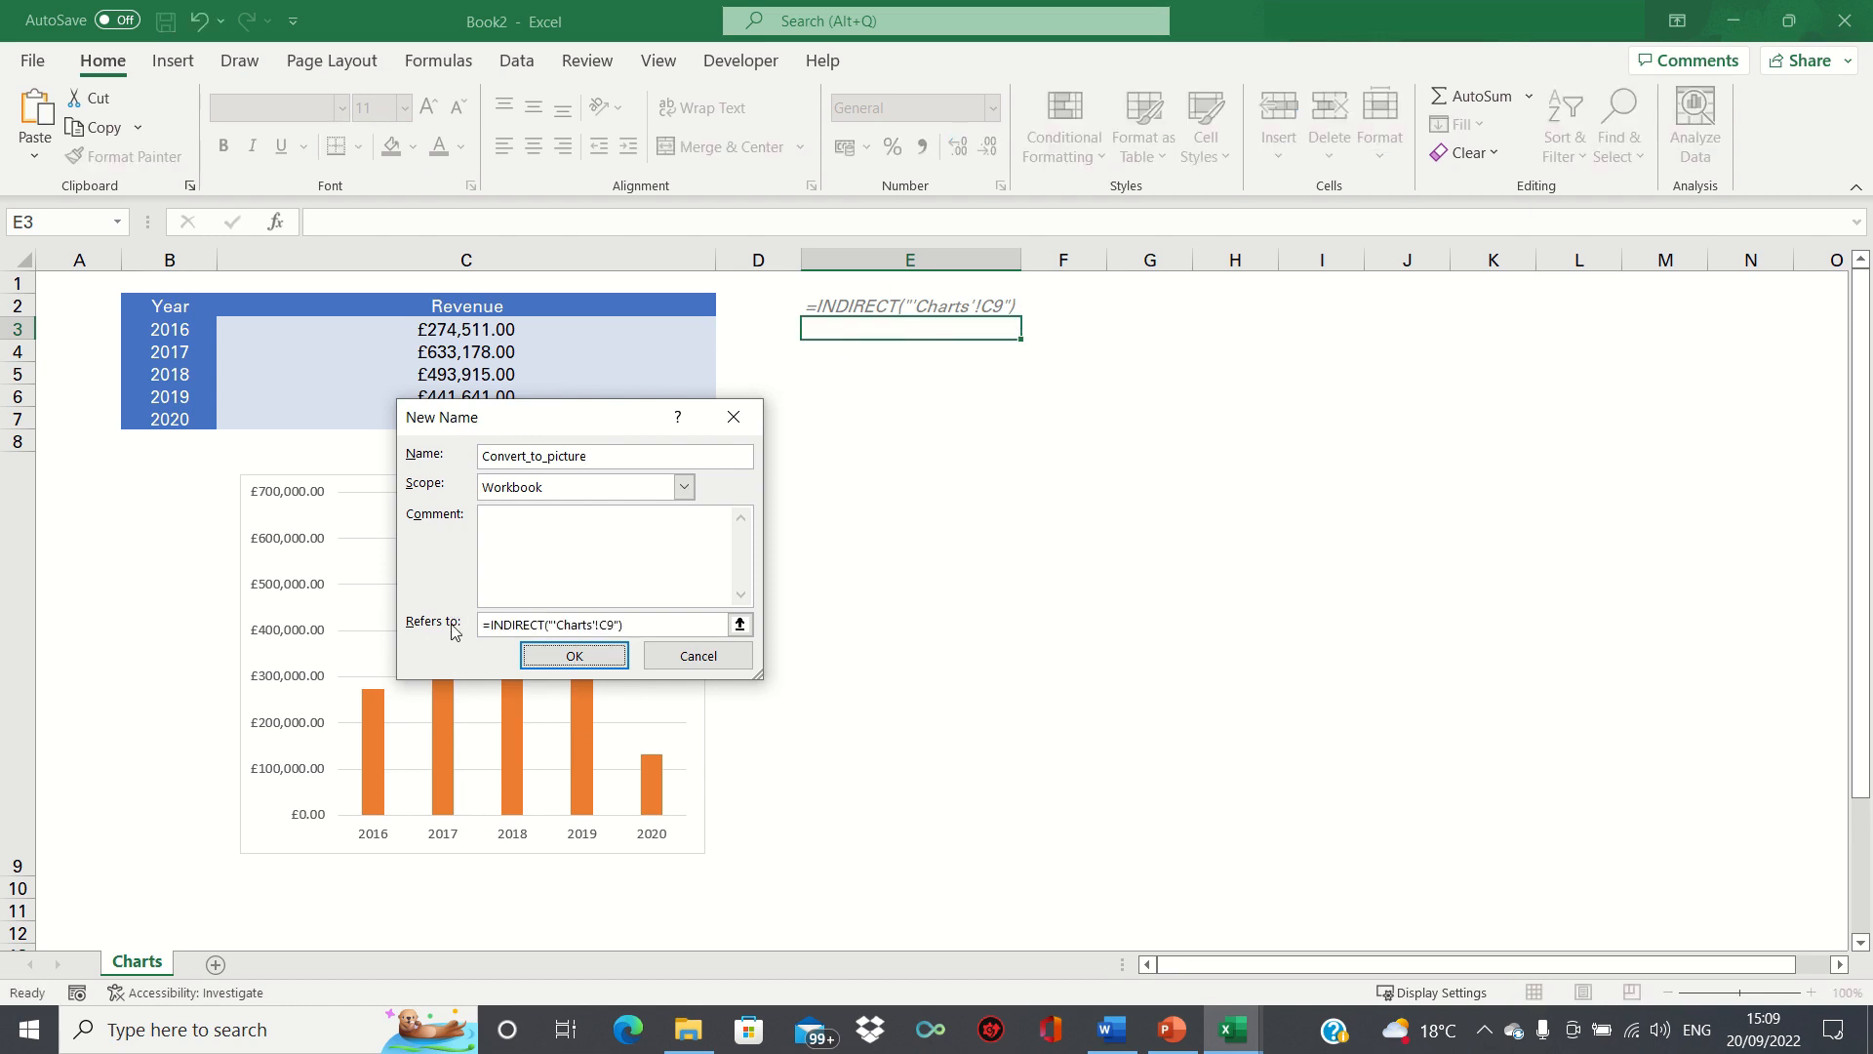
pyautogui.click(851, 779)
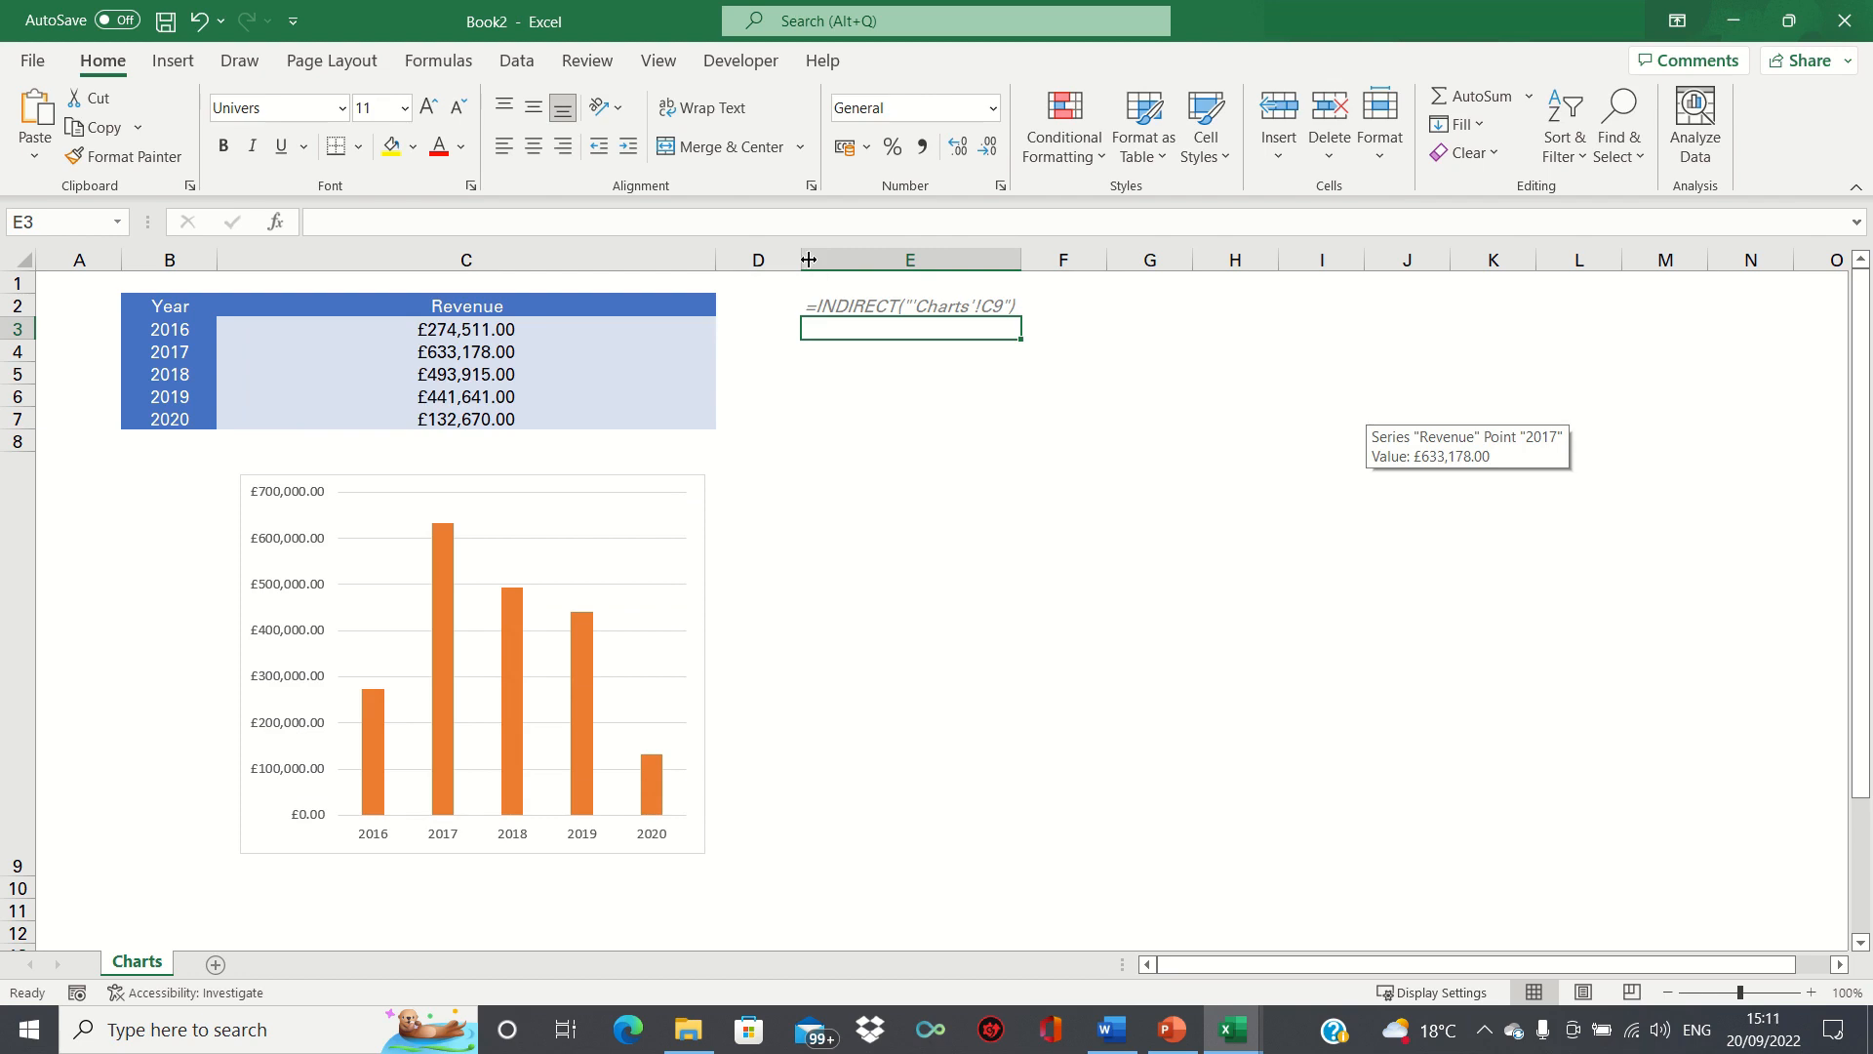
# Insert the stock image of the paint palette and landscape painting, and shrink it to about 9.39 × 13.25 cm beside the chart.
pyautogui.click(172, 62)
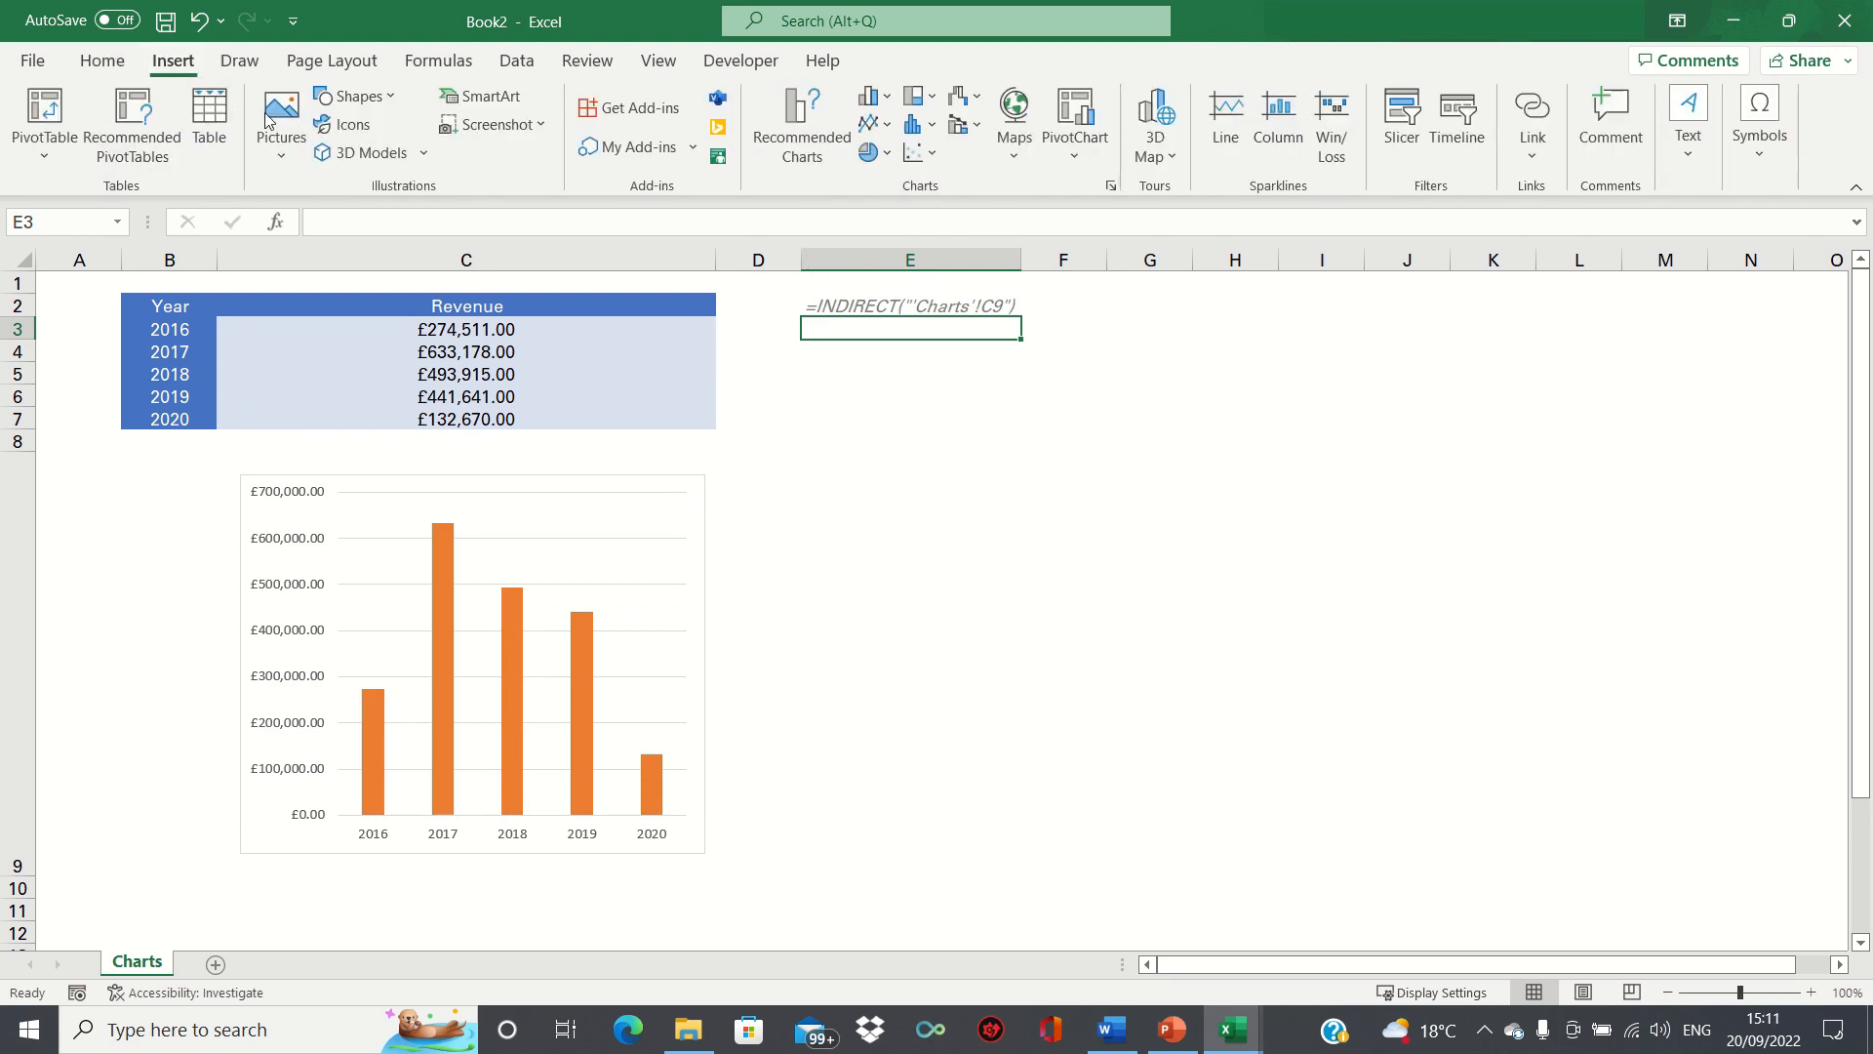
pyautogui.click(297, 154)
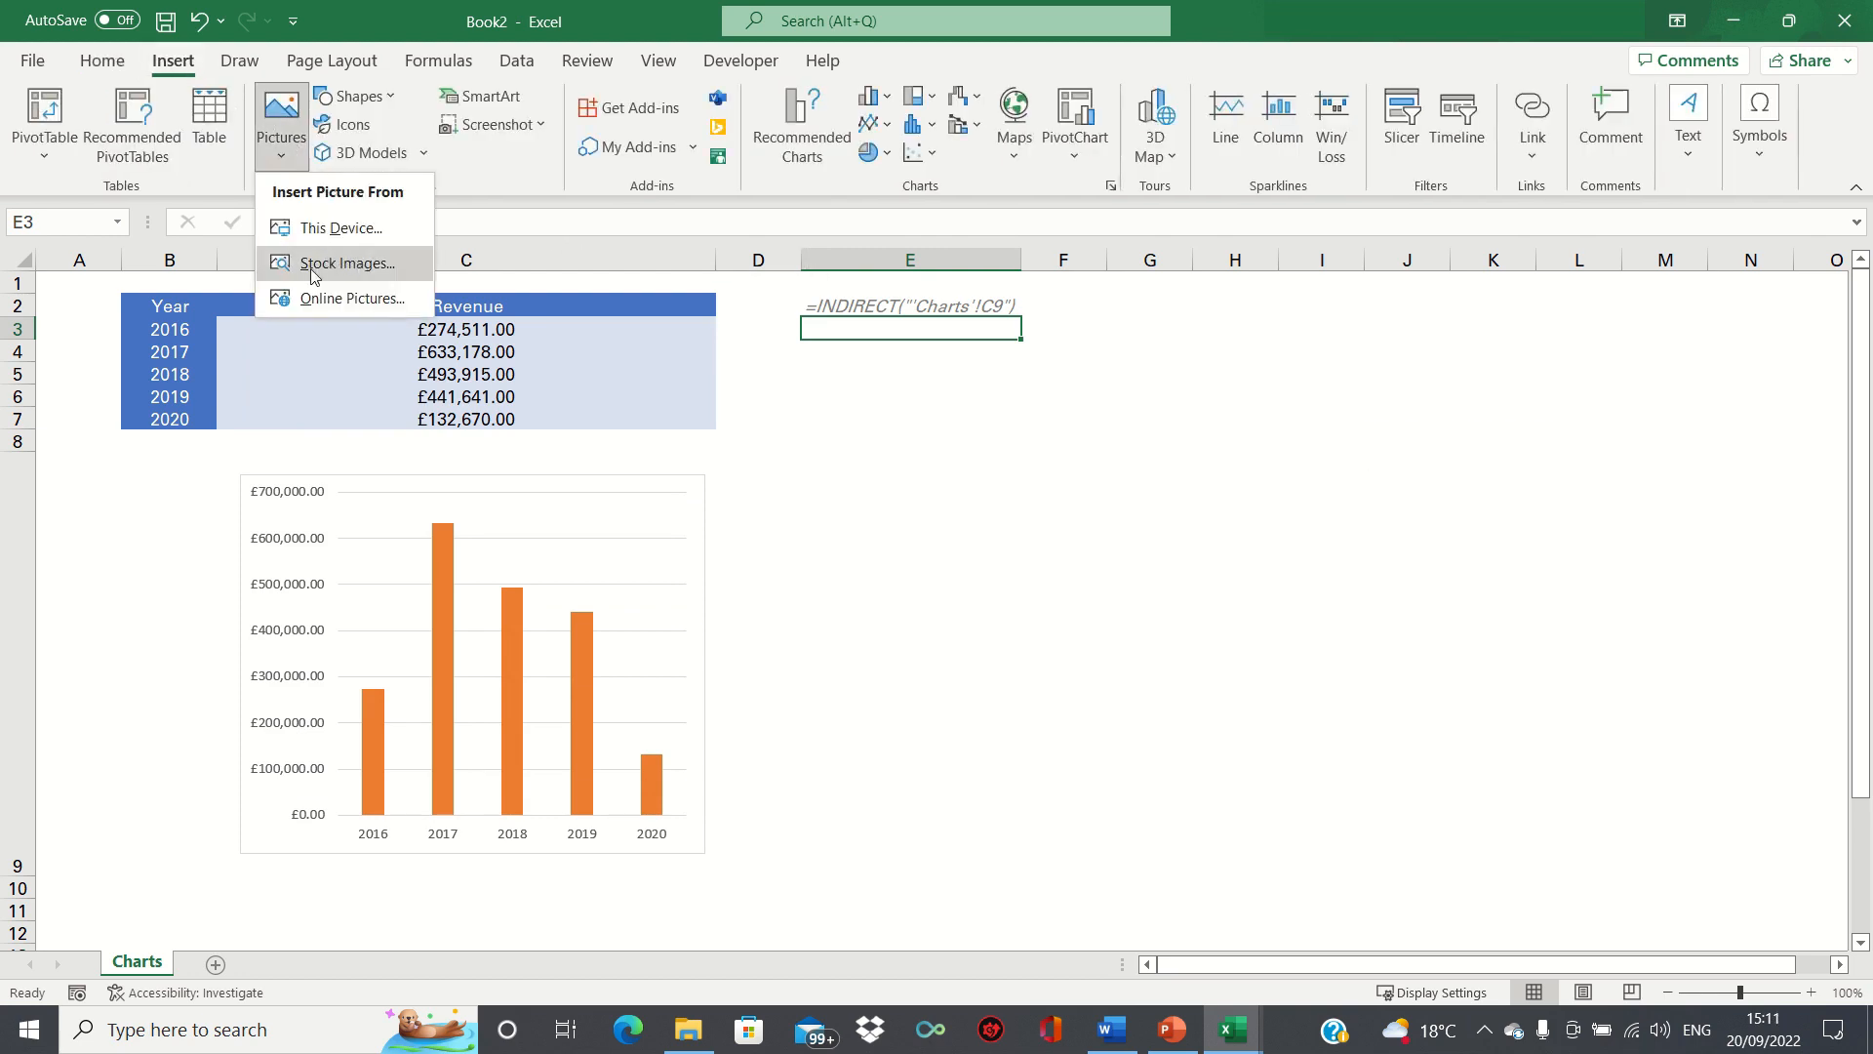
pyautogui.click(343, 263)
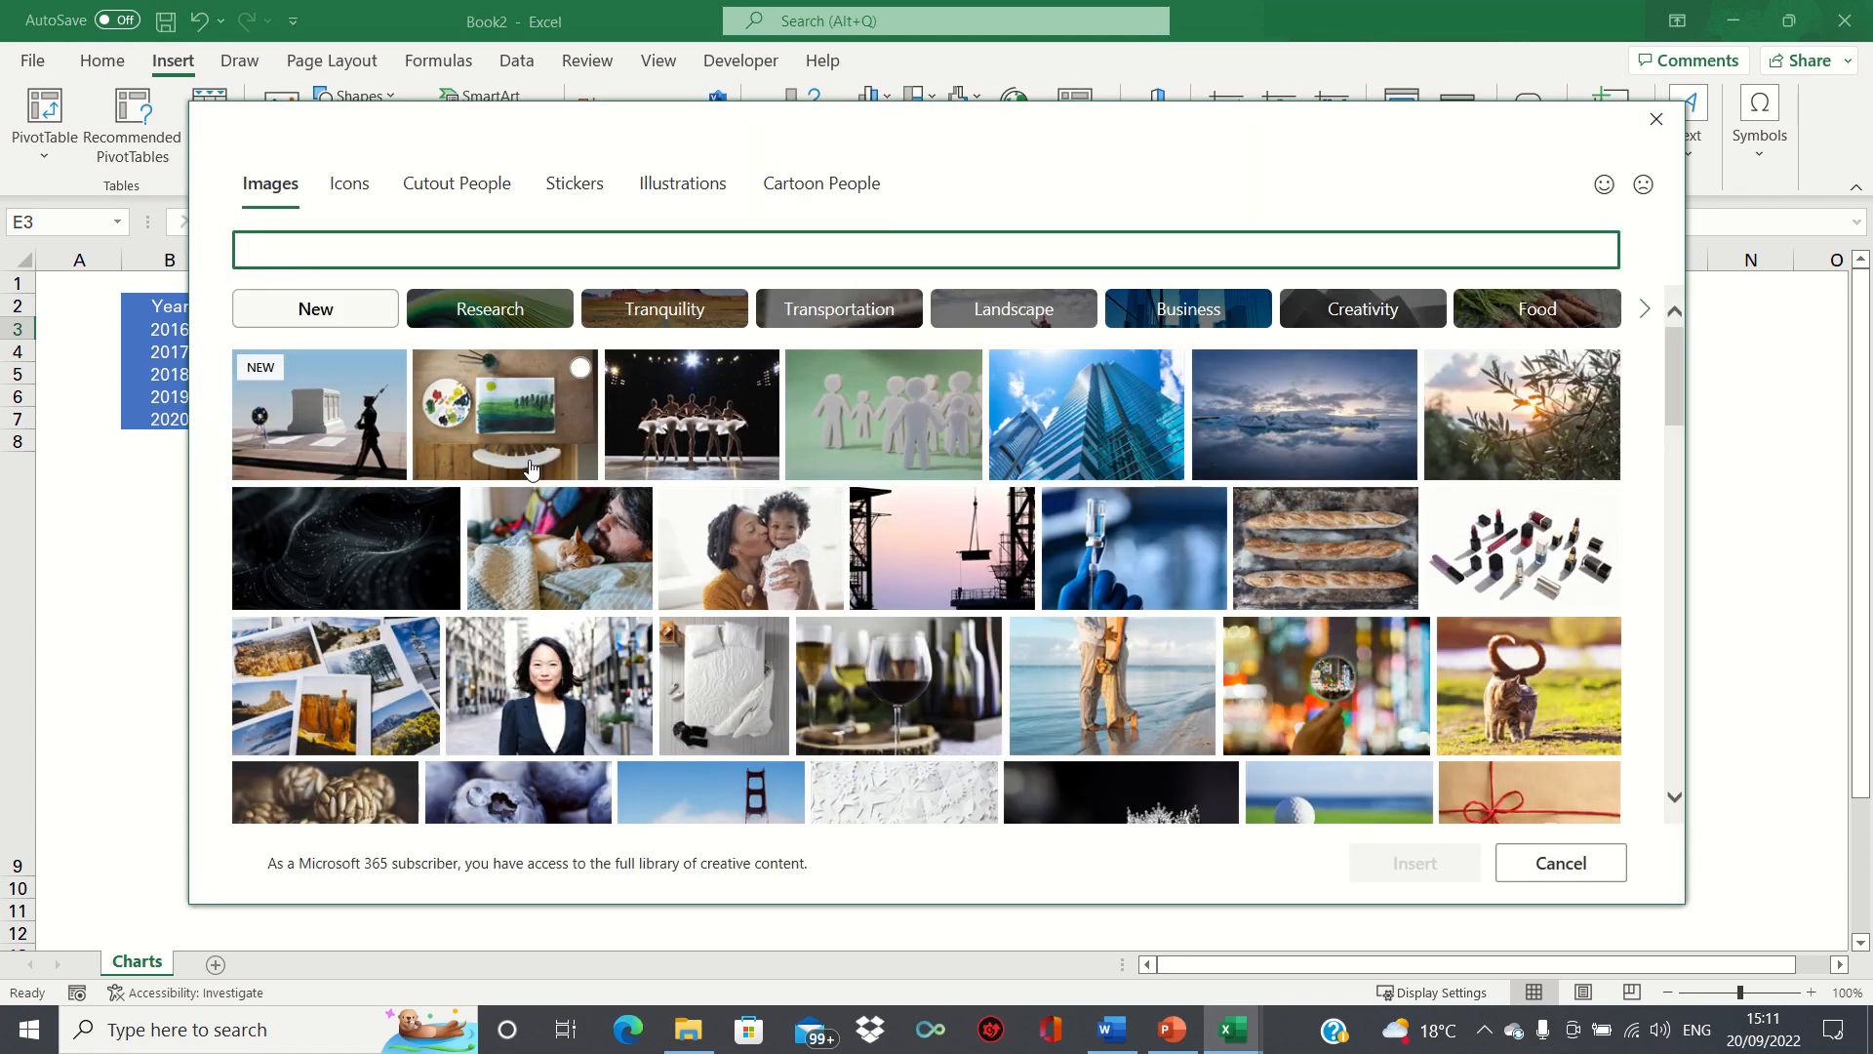
pyautogui.click(566, 458)
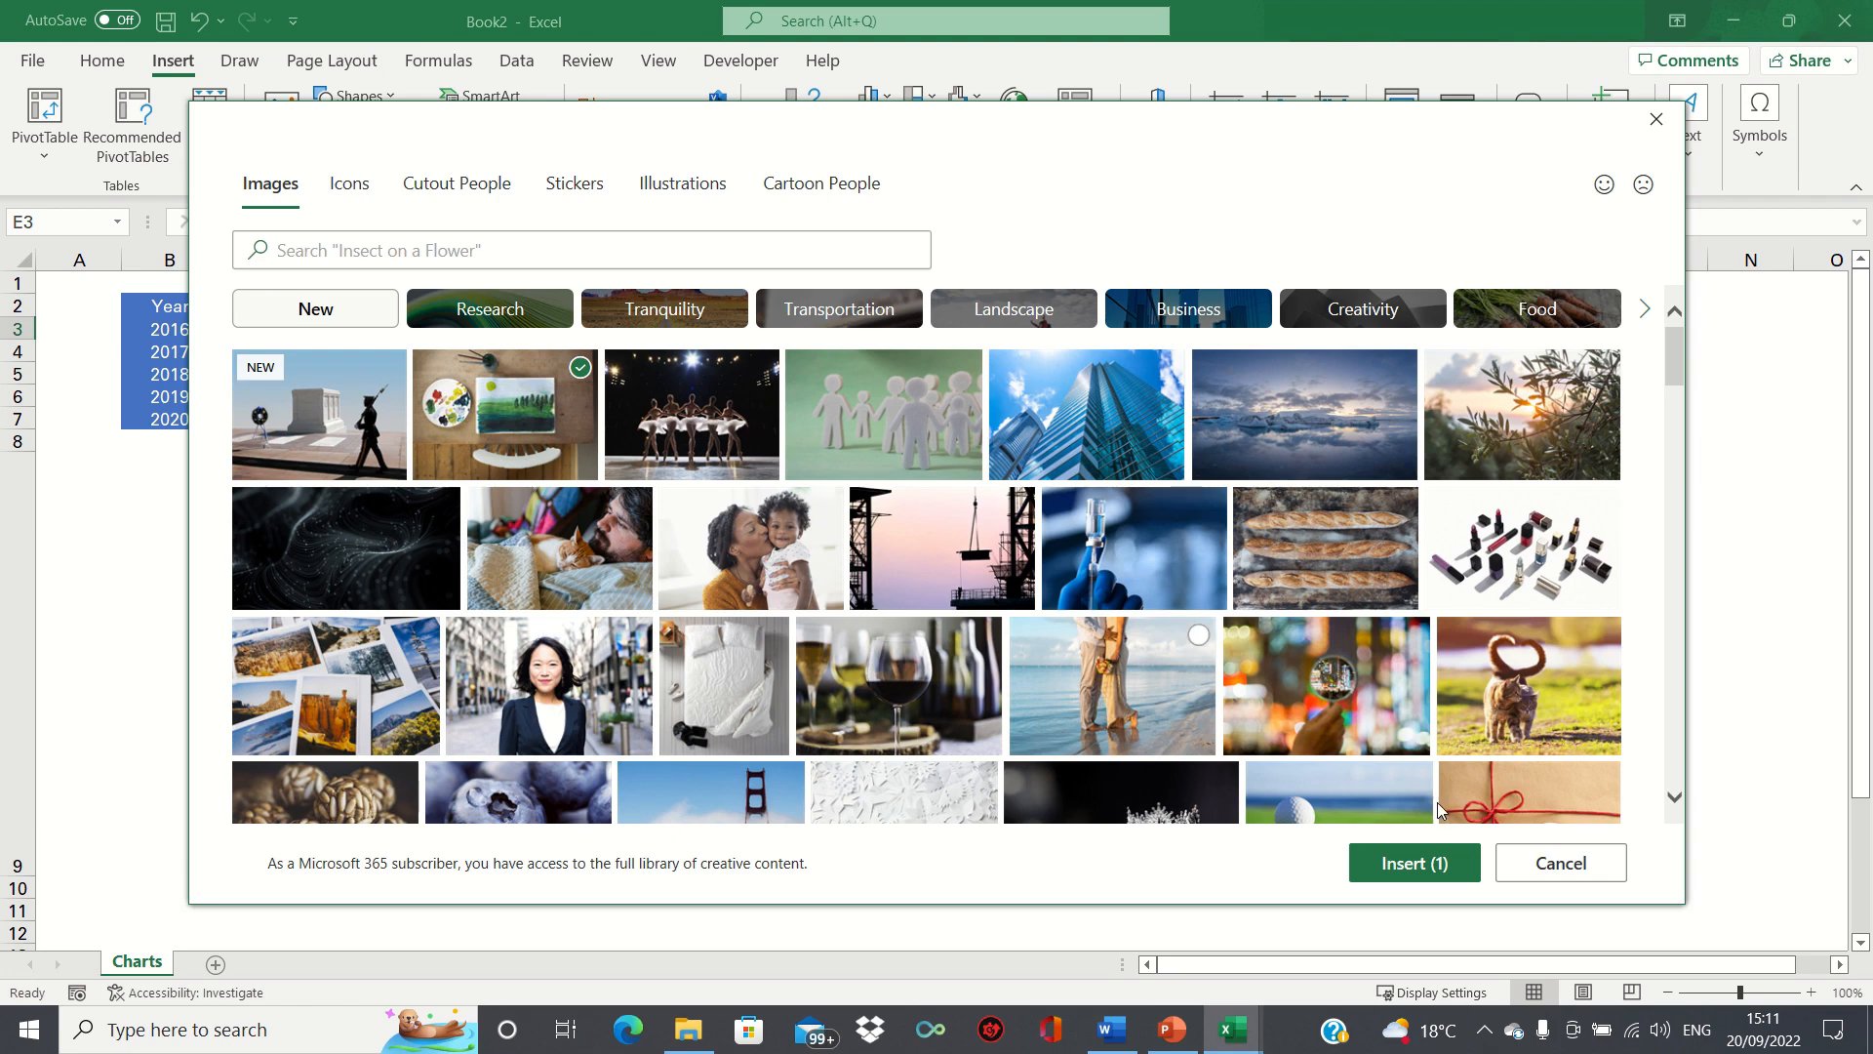
pyautogui.click(1417, 863)
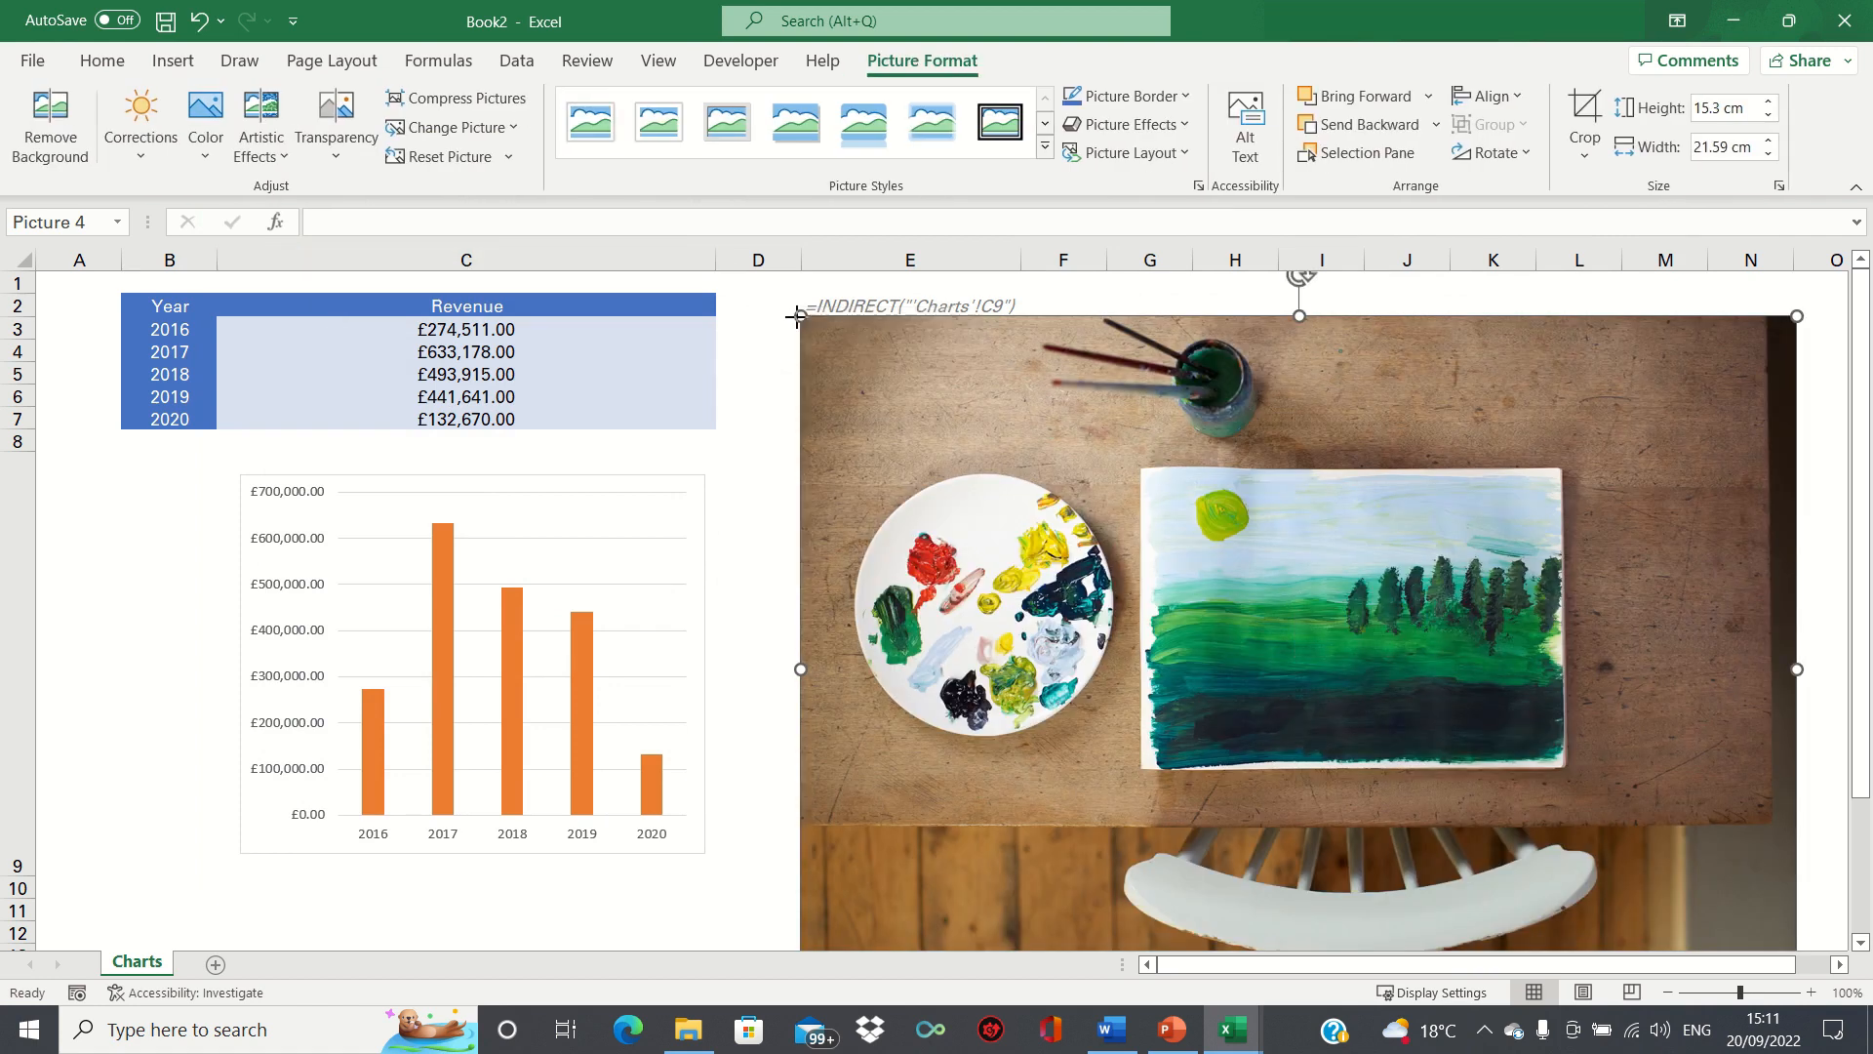
pyautogui.moveTo(799, 315); pyautogui.dragTo(829, 527)
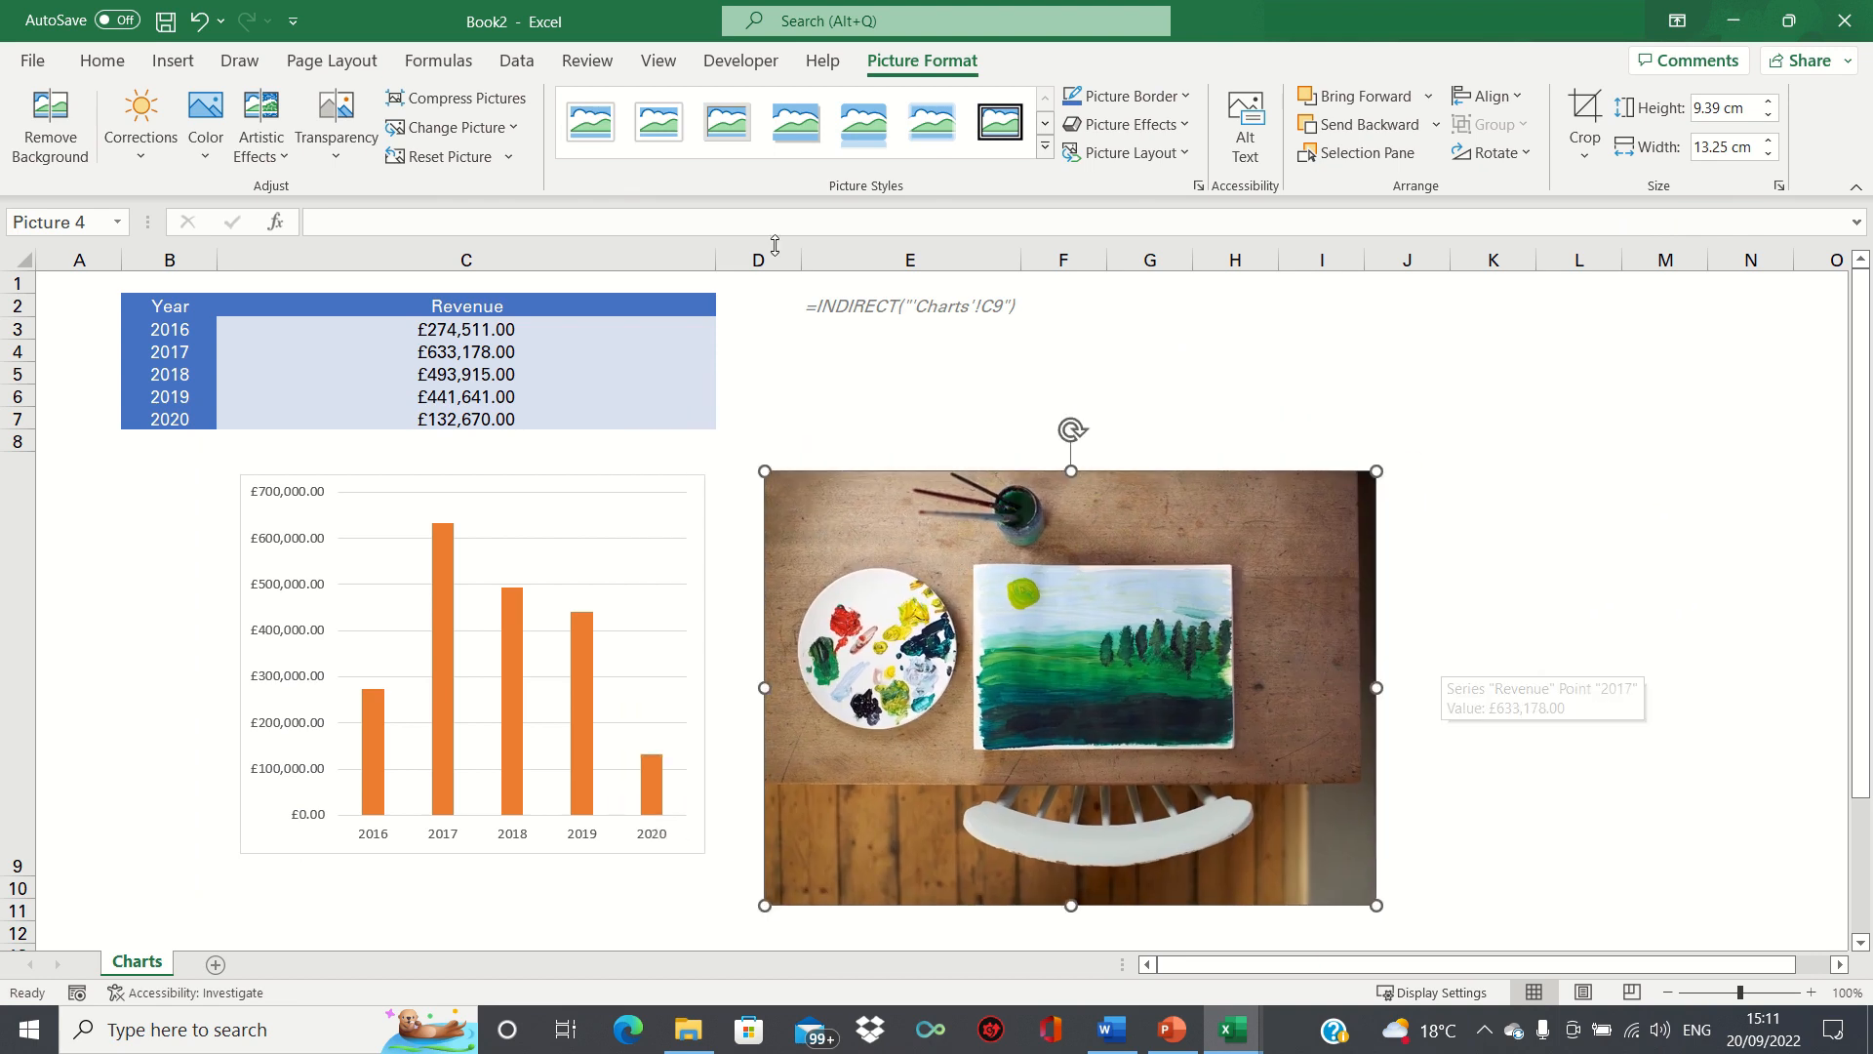
# Link the painting picture to the named formula =Convert_to_picture.
pyautogui.click(739, 223)
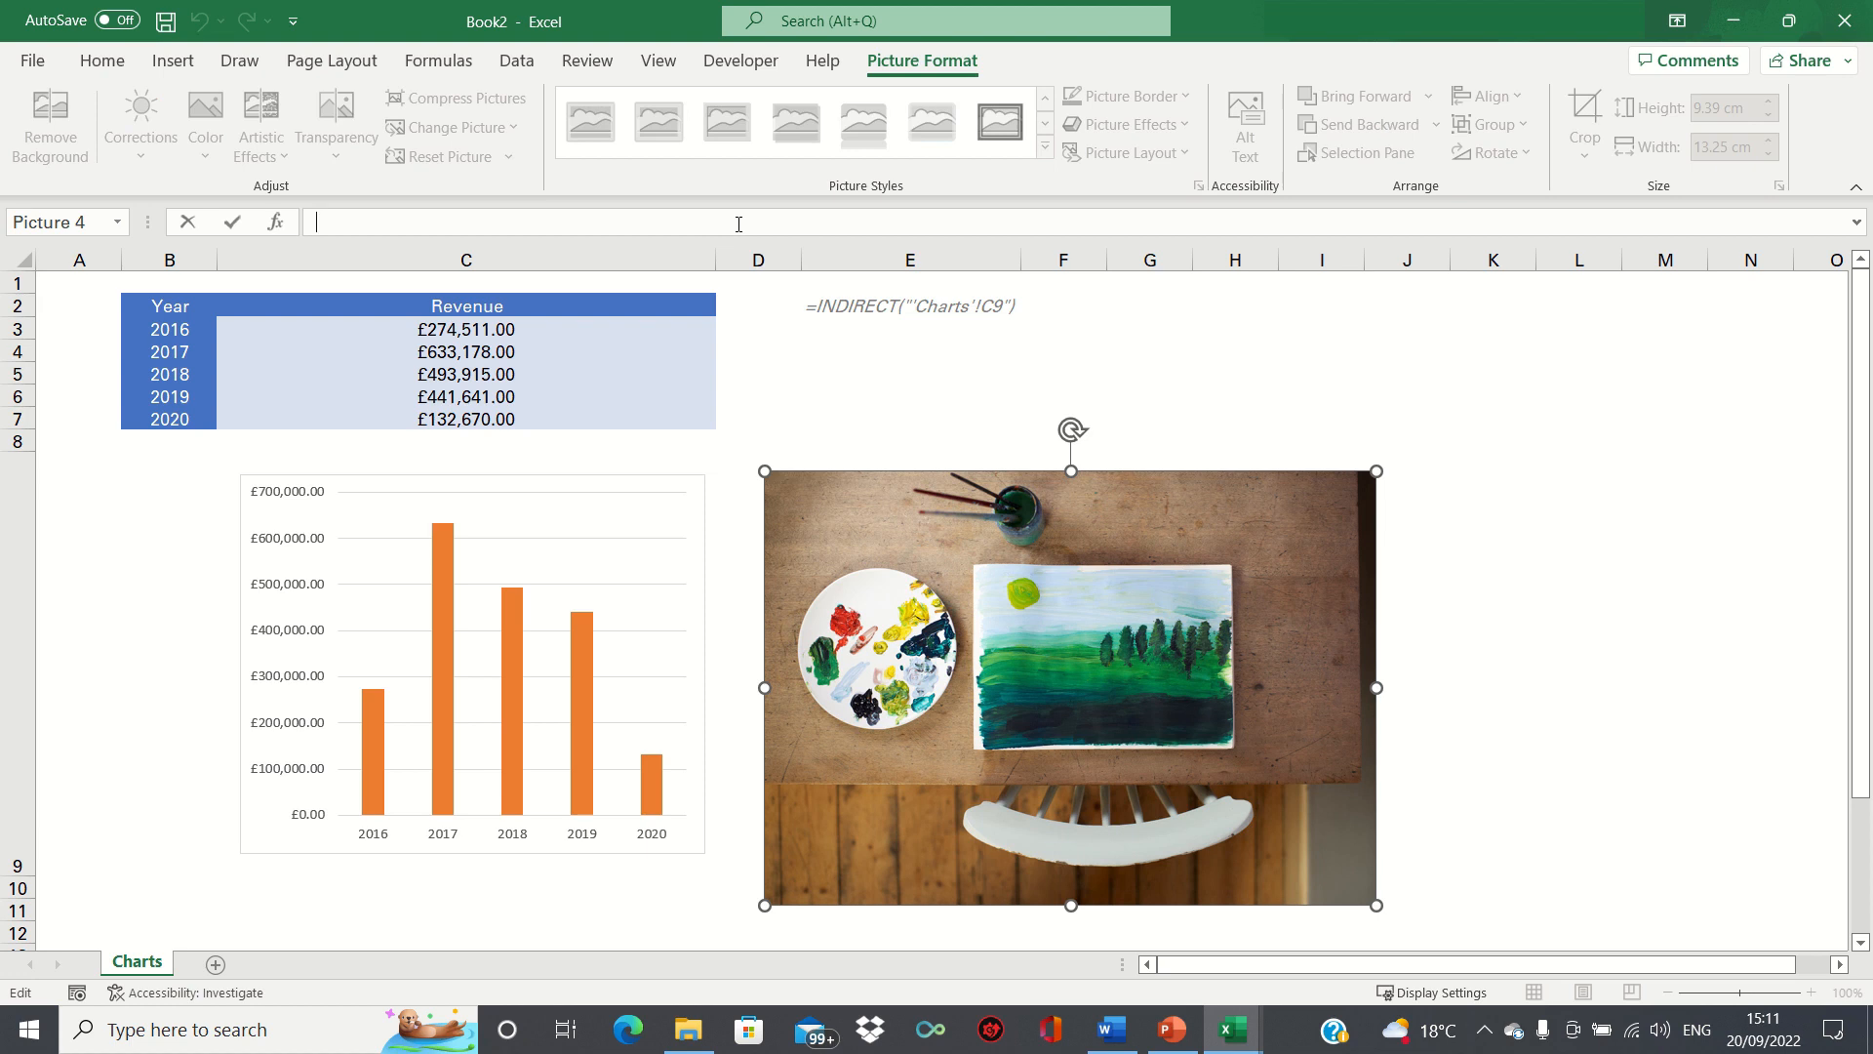
pyautogui.write('=convert_to_pic')
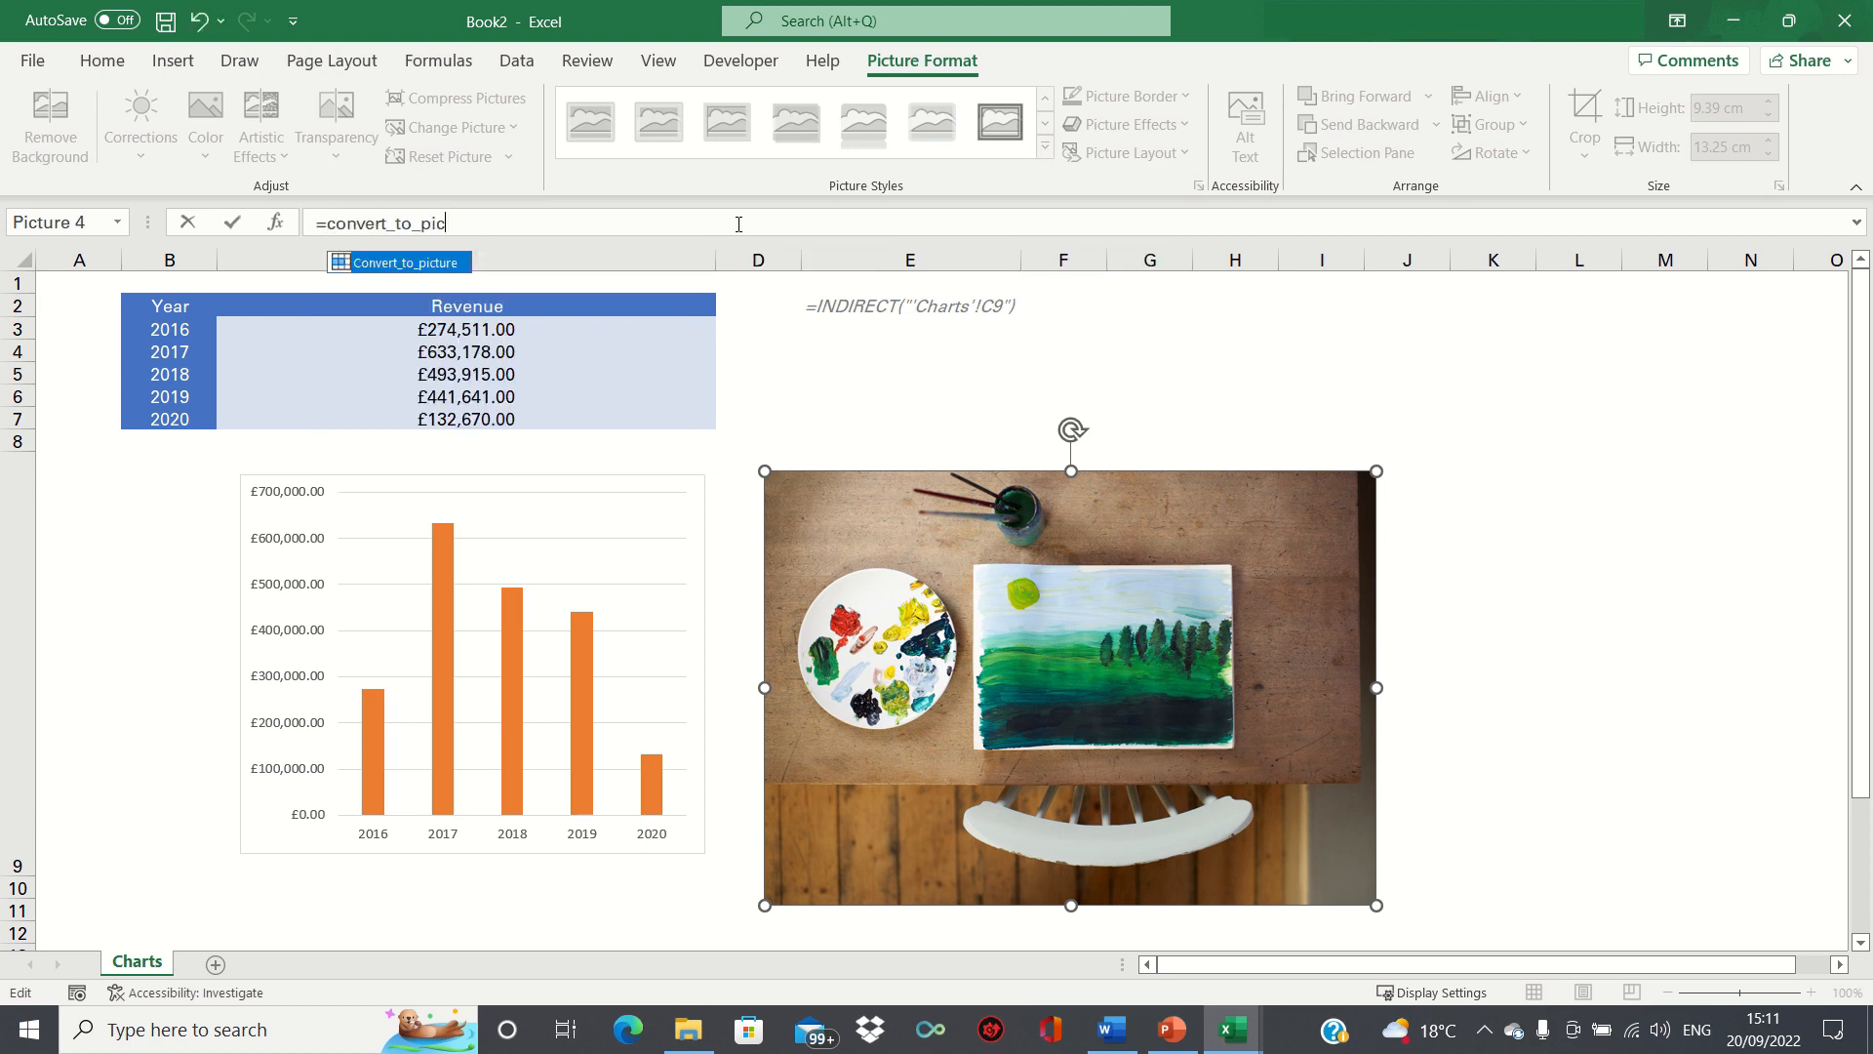
pyautogui.write('ture')
pyautogui.press('Return')
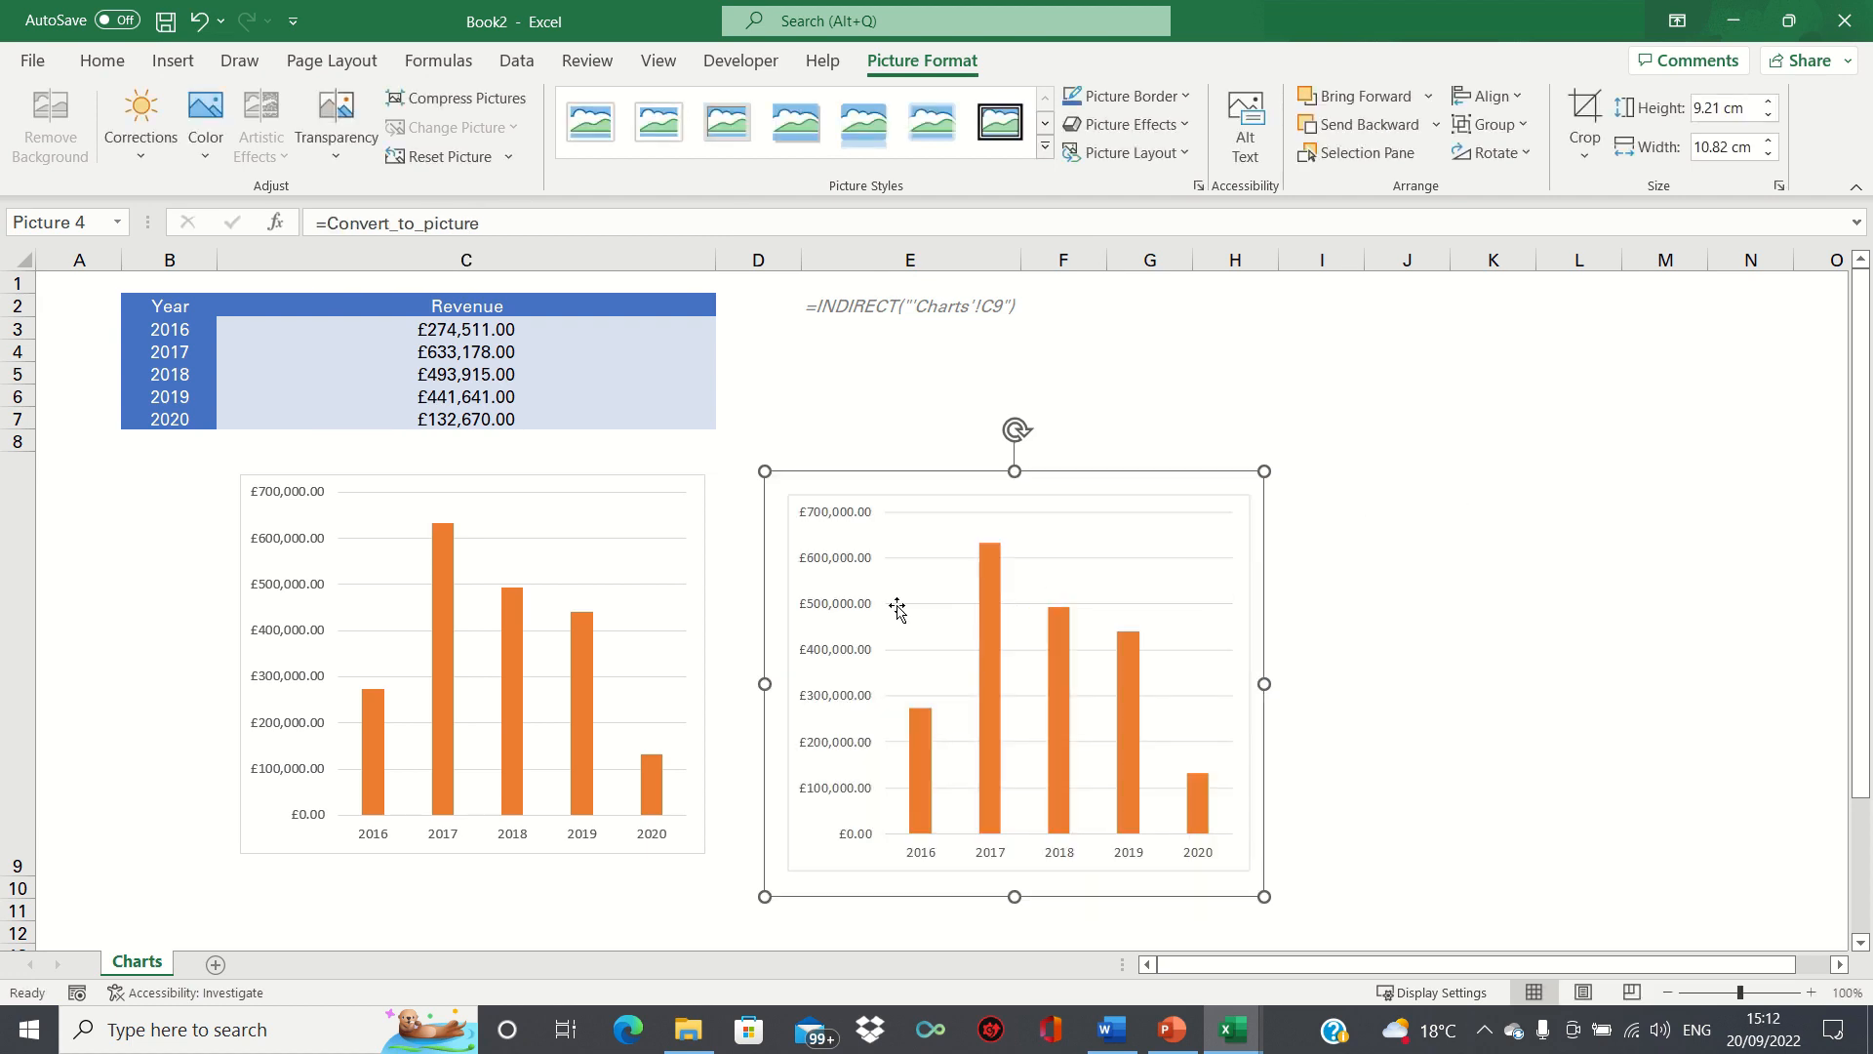
# Copy the original revenue chart from the Charts sheet and paste it into the blank Word document.
pyautogui.click(636, 549)
pyautogui.click(640, 538)
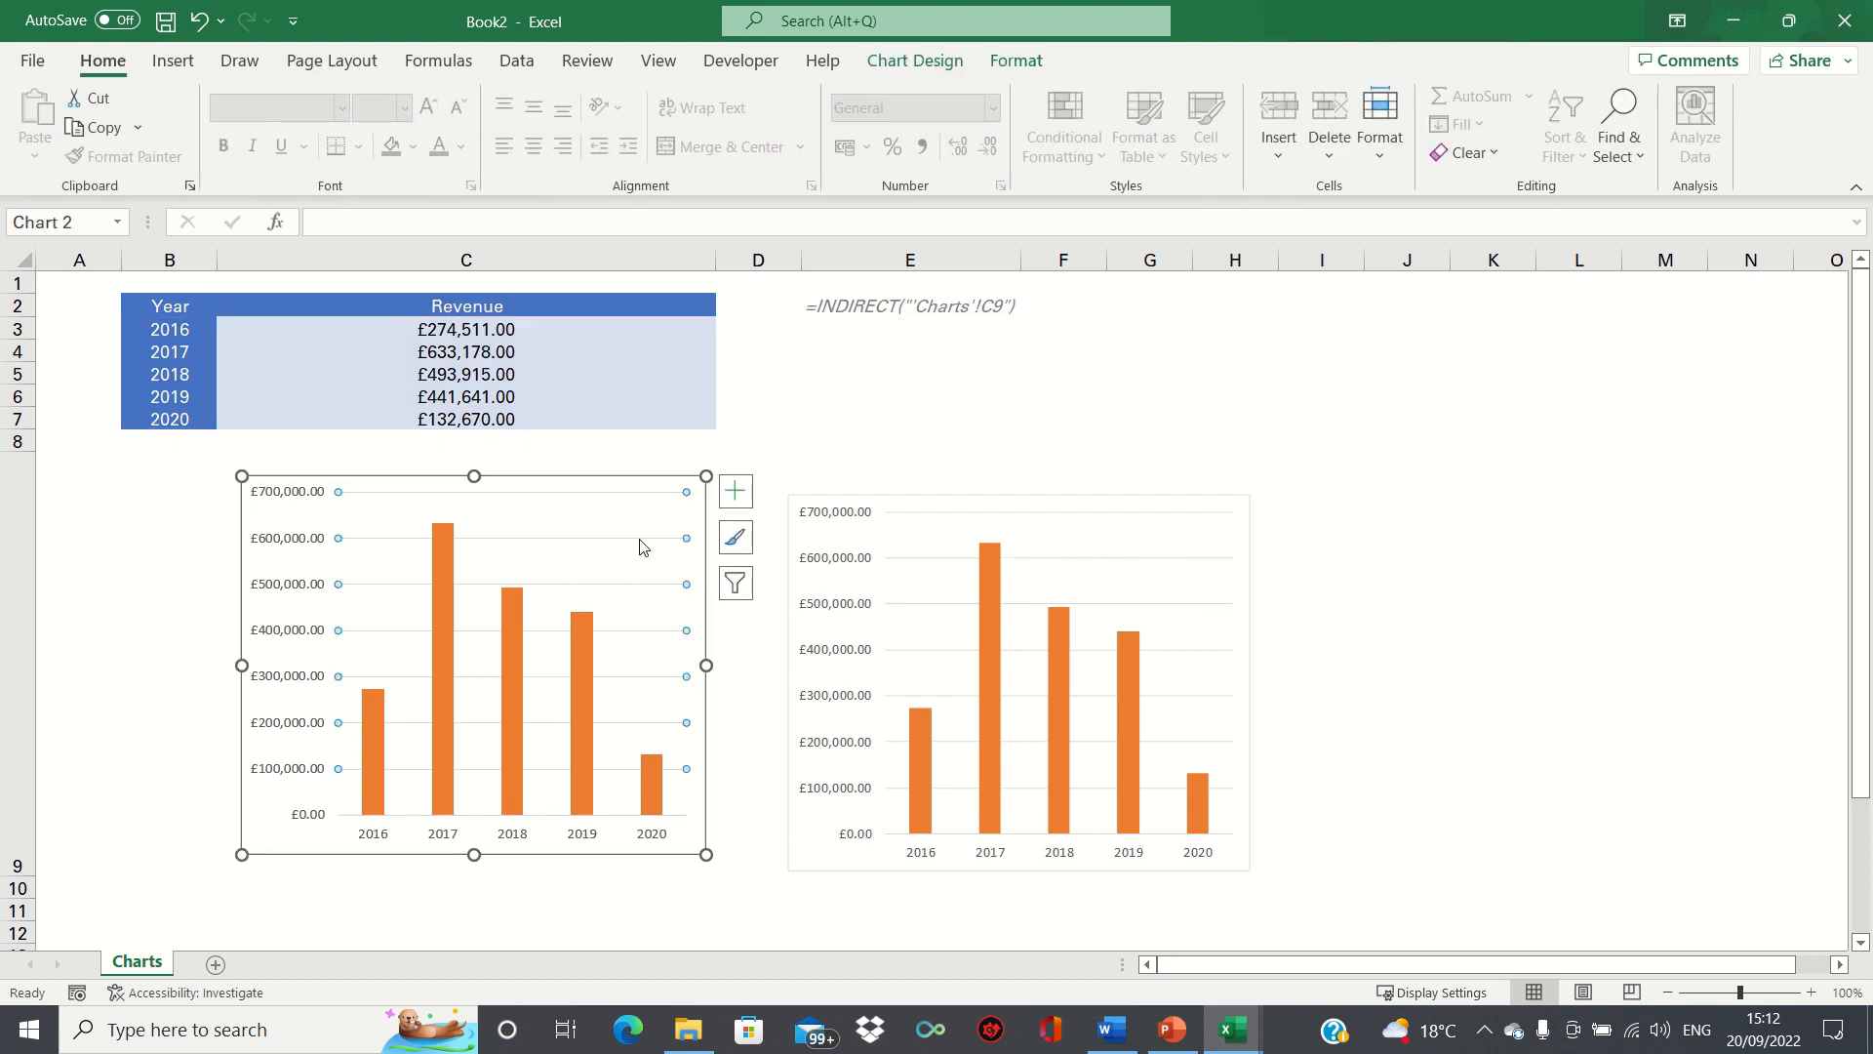
pyautogui.click(640, 546)
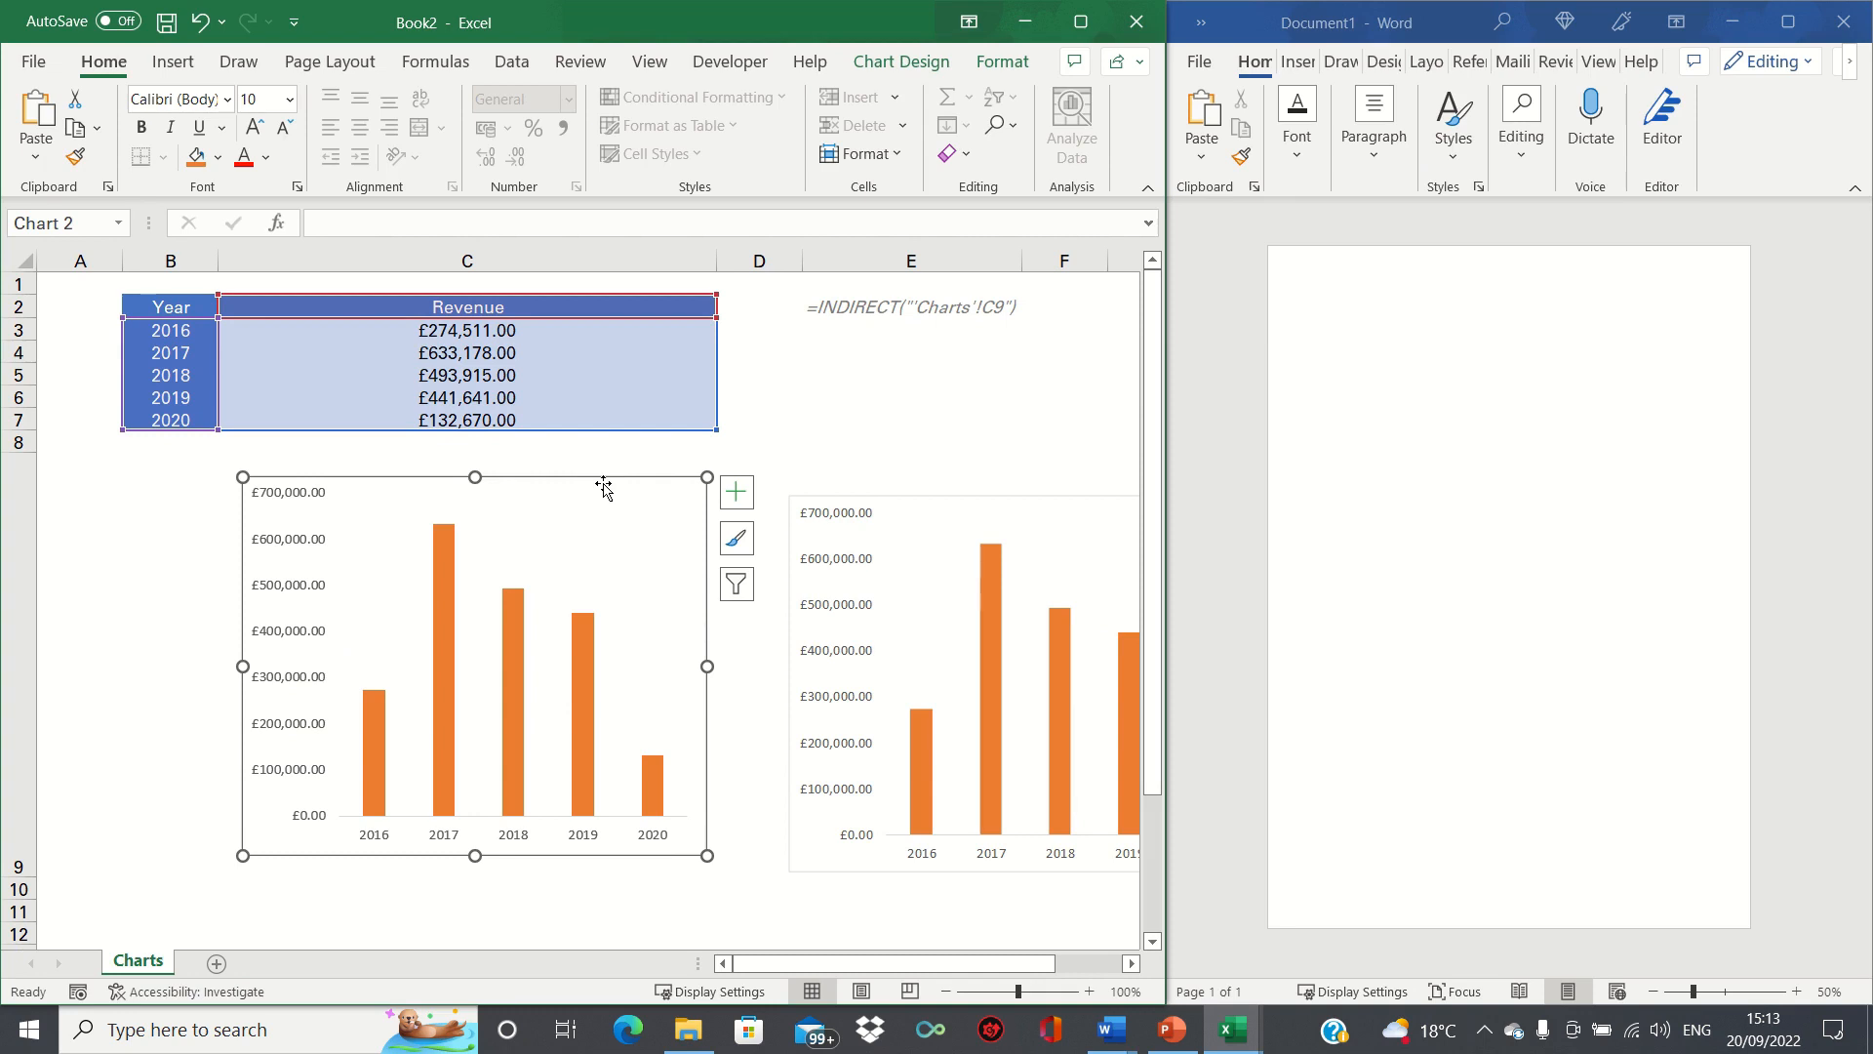
pyautogui.hotkey('ctrl', 'c')
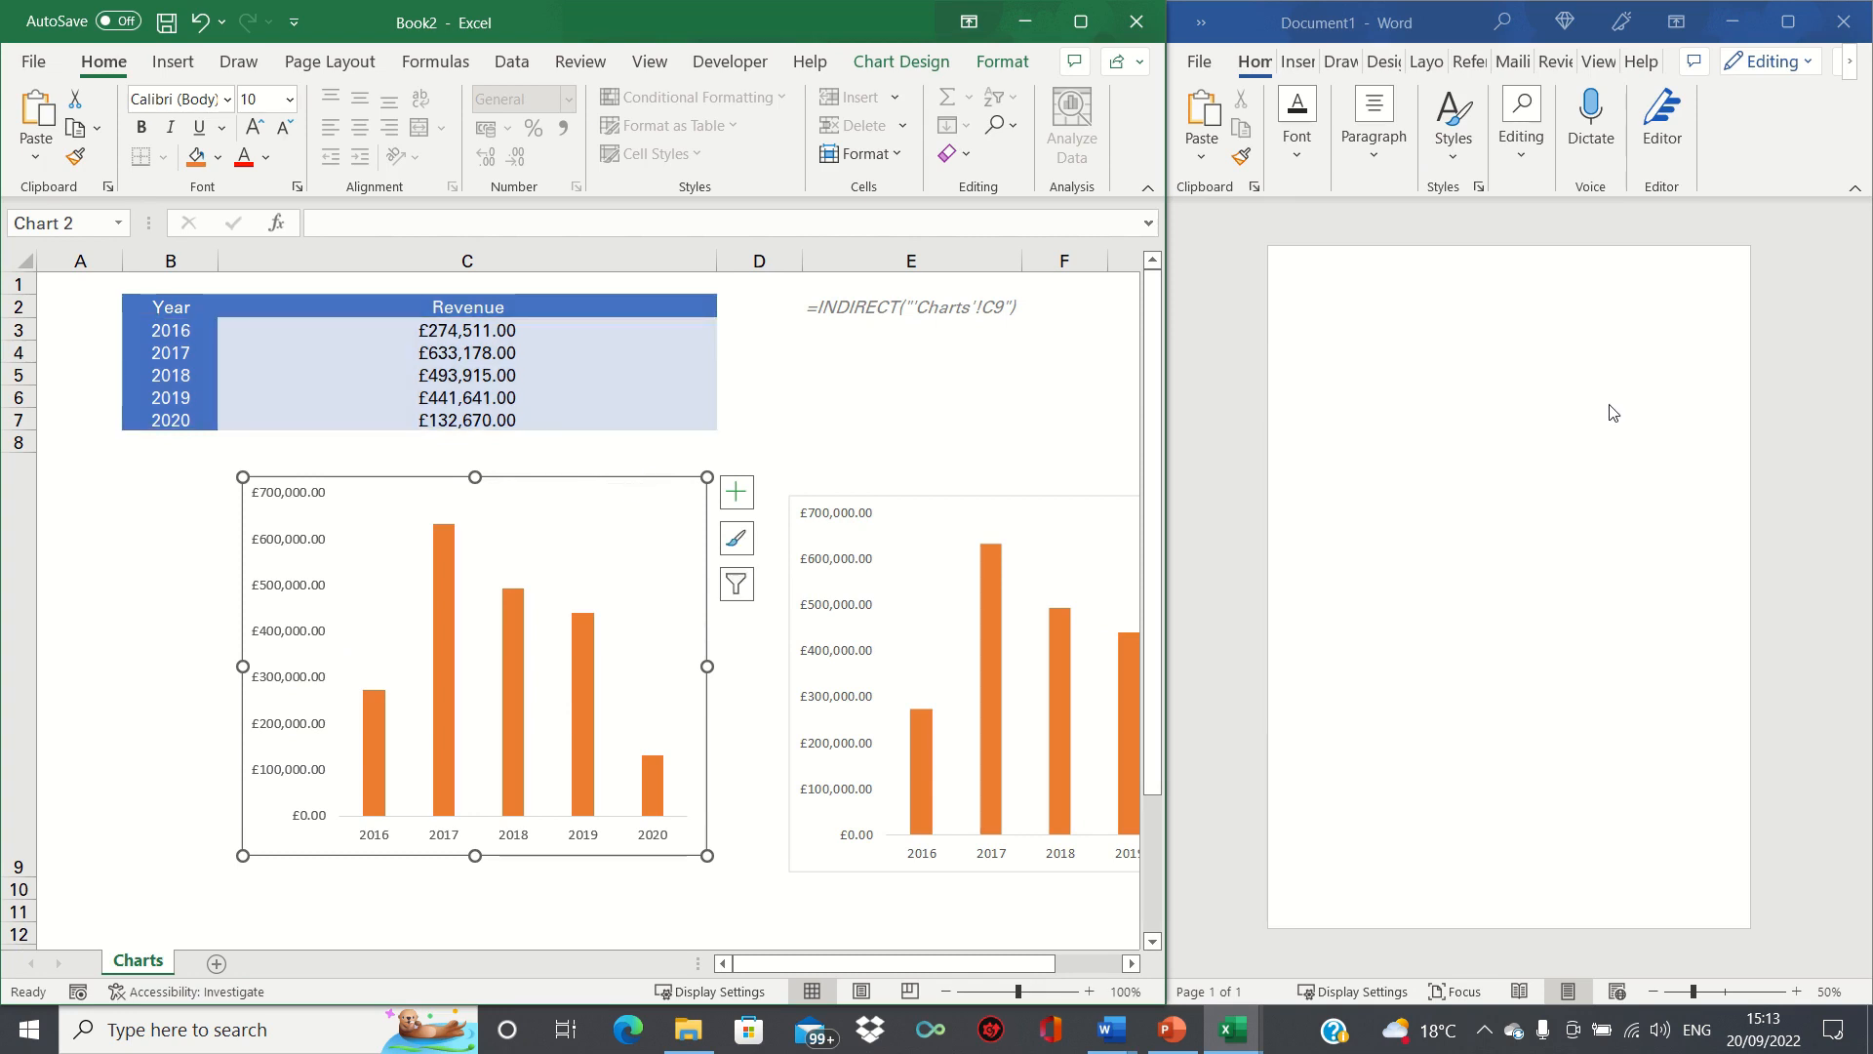
pyautogui.click(1502, 377)
pyautogui.hotkey('ctrl', 'v')
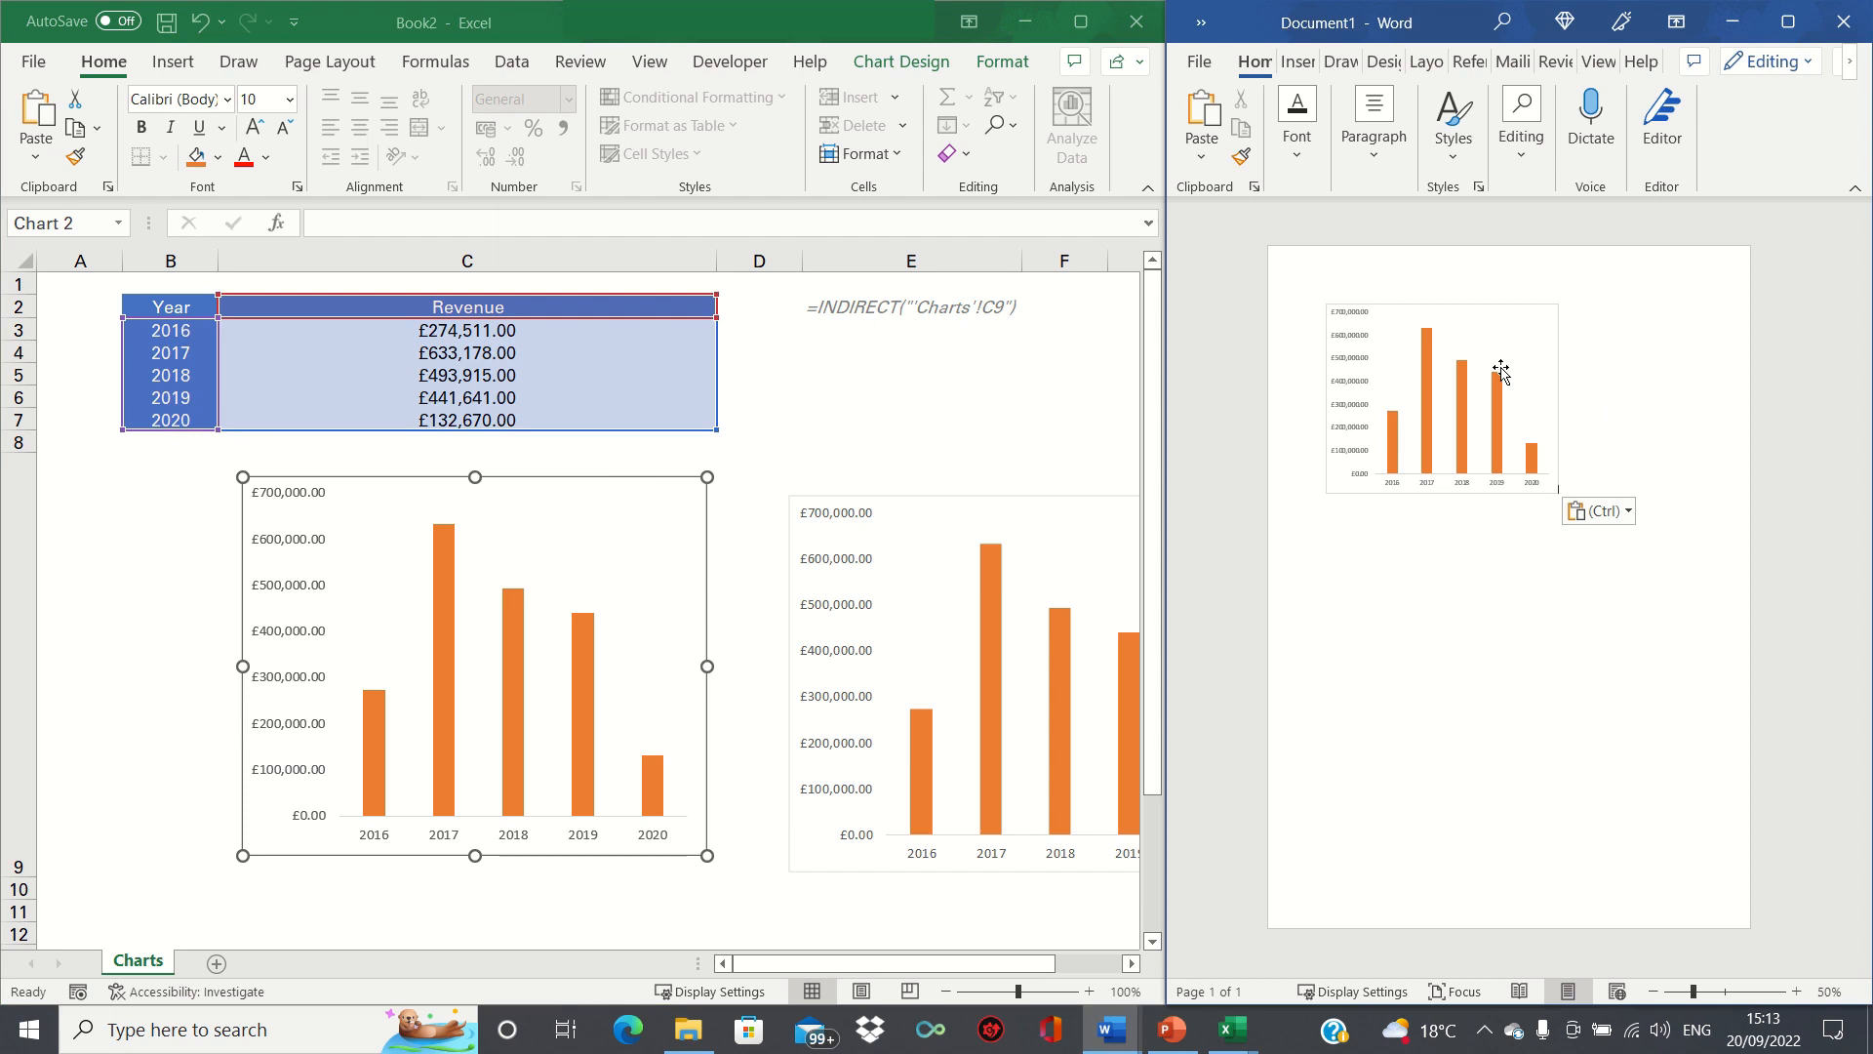
# Copy the linked chart picture from Excel and paste it below the pasted chart in the Word document.
pyautogui.click(964, 514)
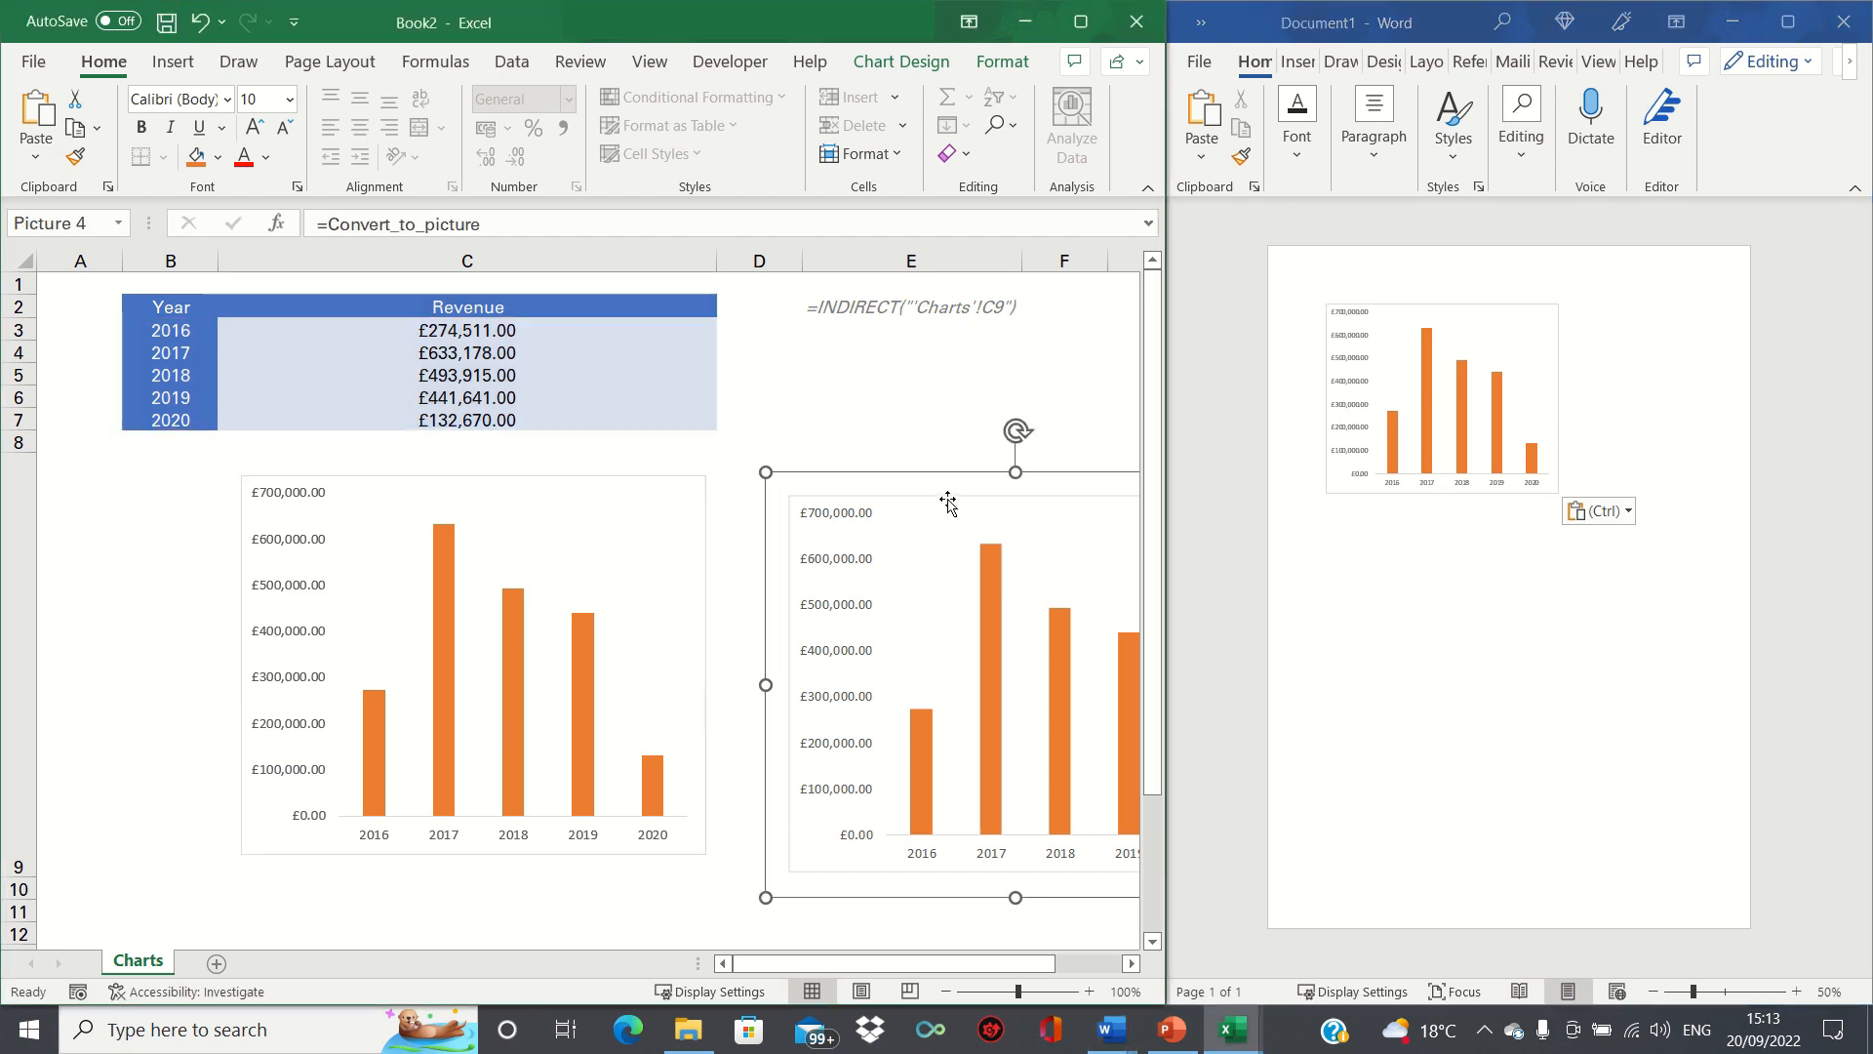
pyautogui.click(1668, 584)
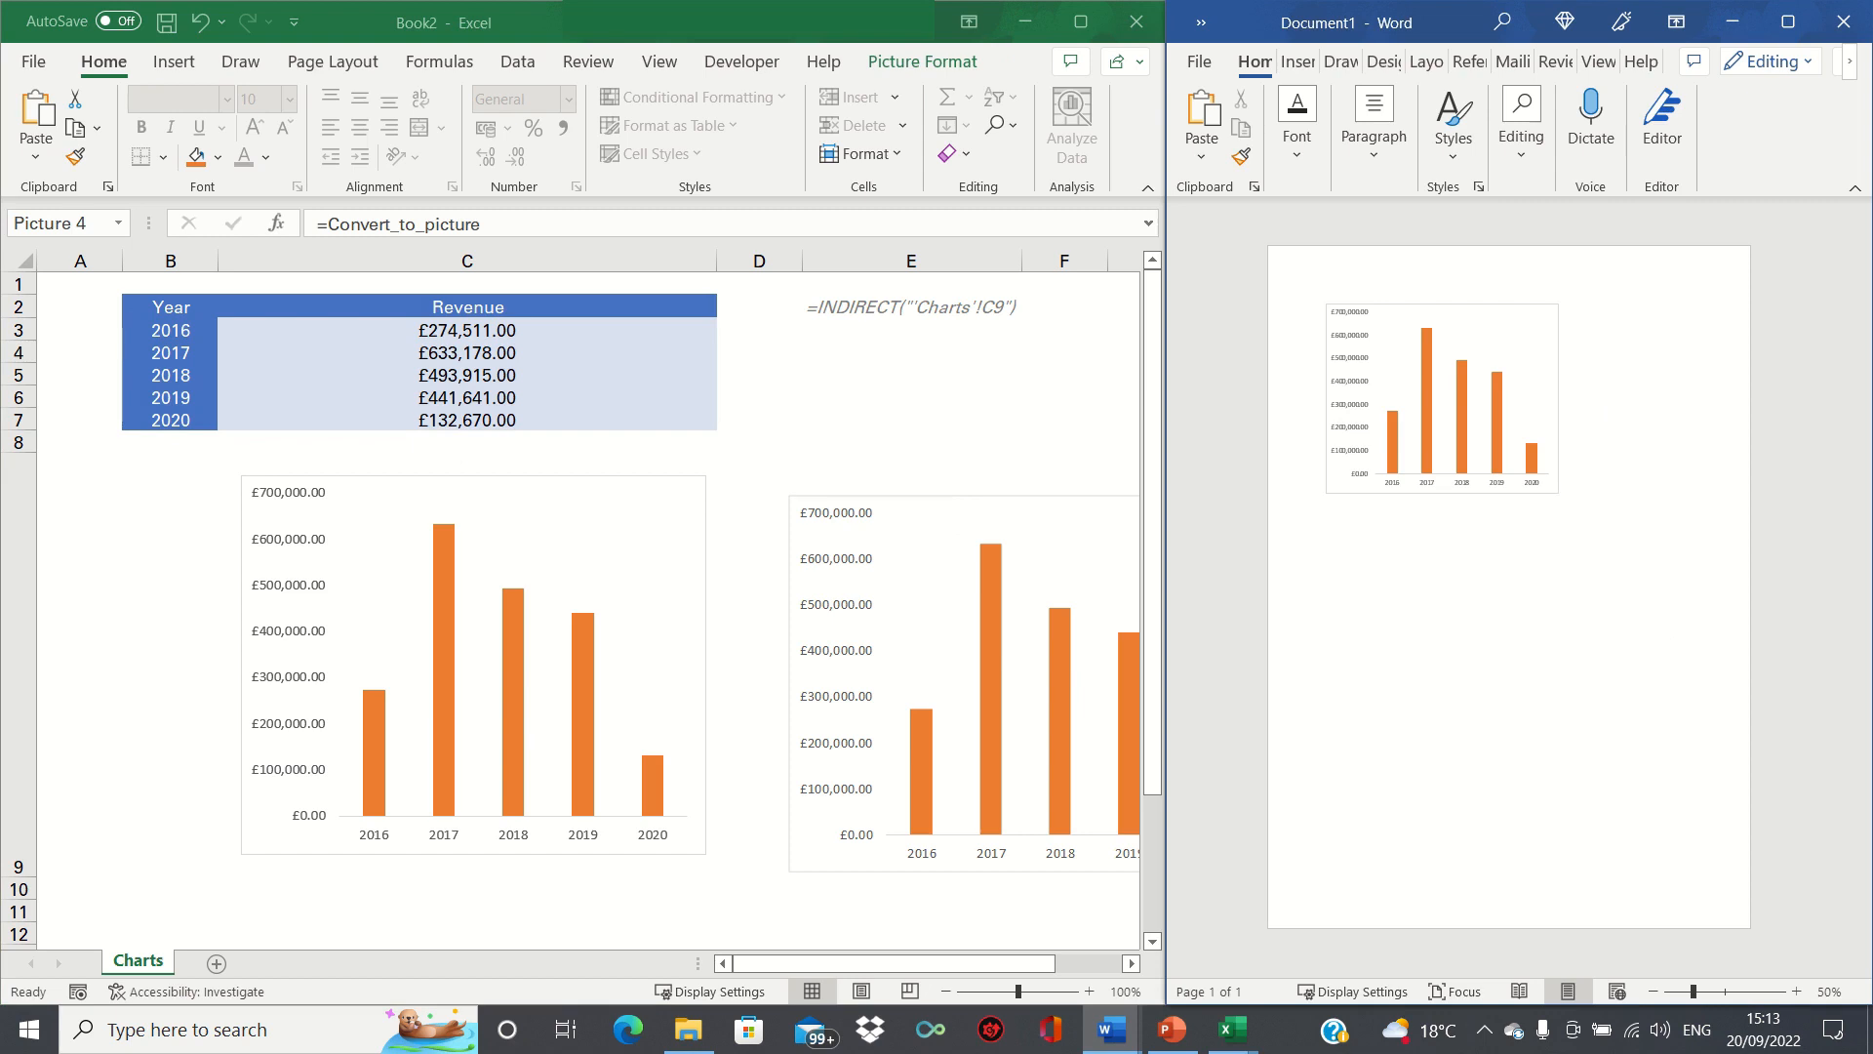
pyautogui.hotkey('ctrl', 'v')
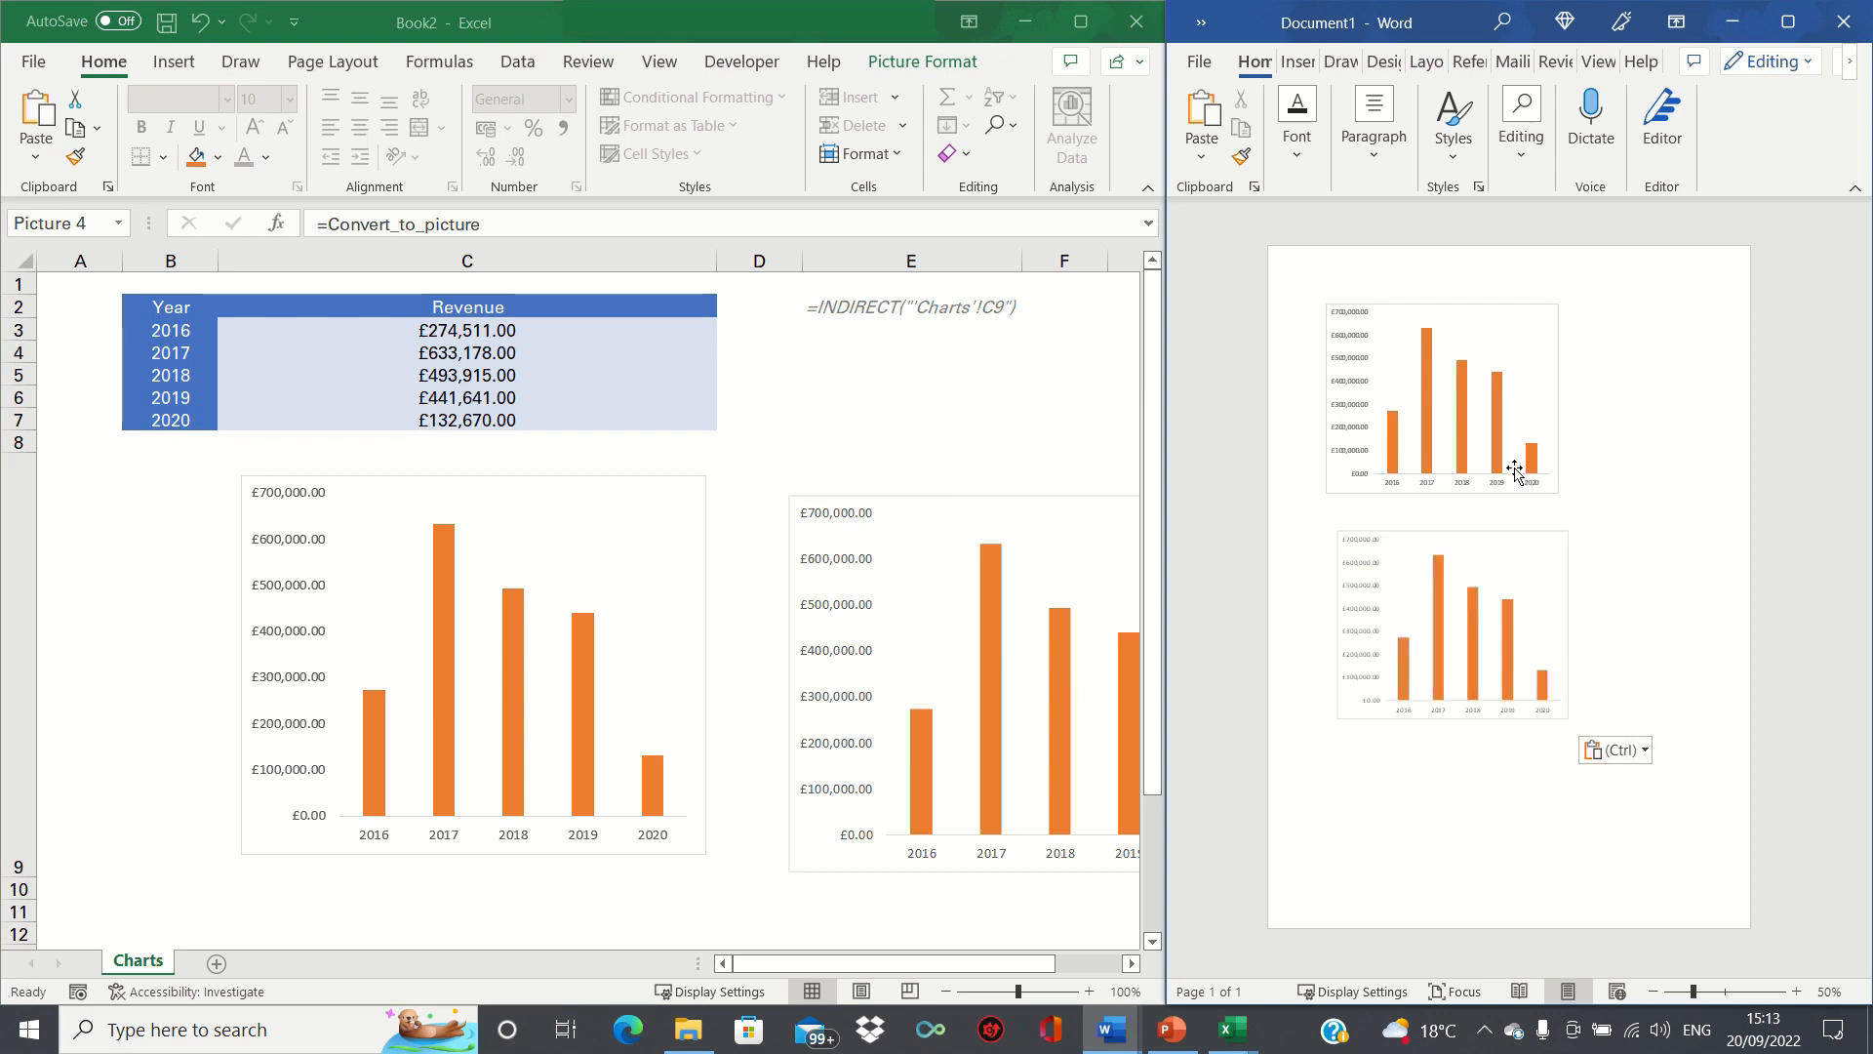
# Set the 2016 revenue in cell C3 to 0 in Excel, and compare the pasted chart with the pasted picture in Word.
pyautogui.moveTo(1491, 468)
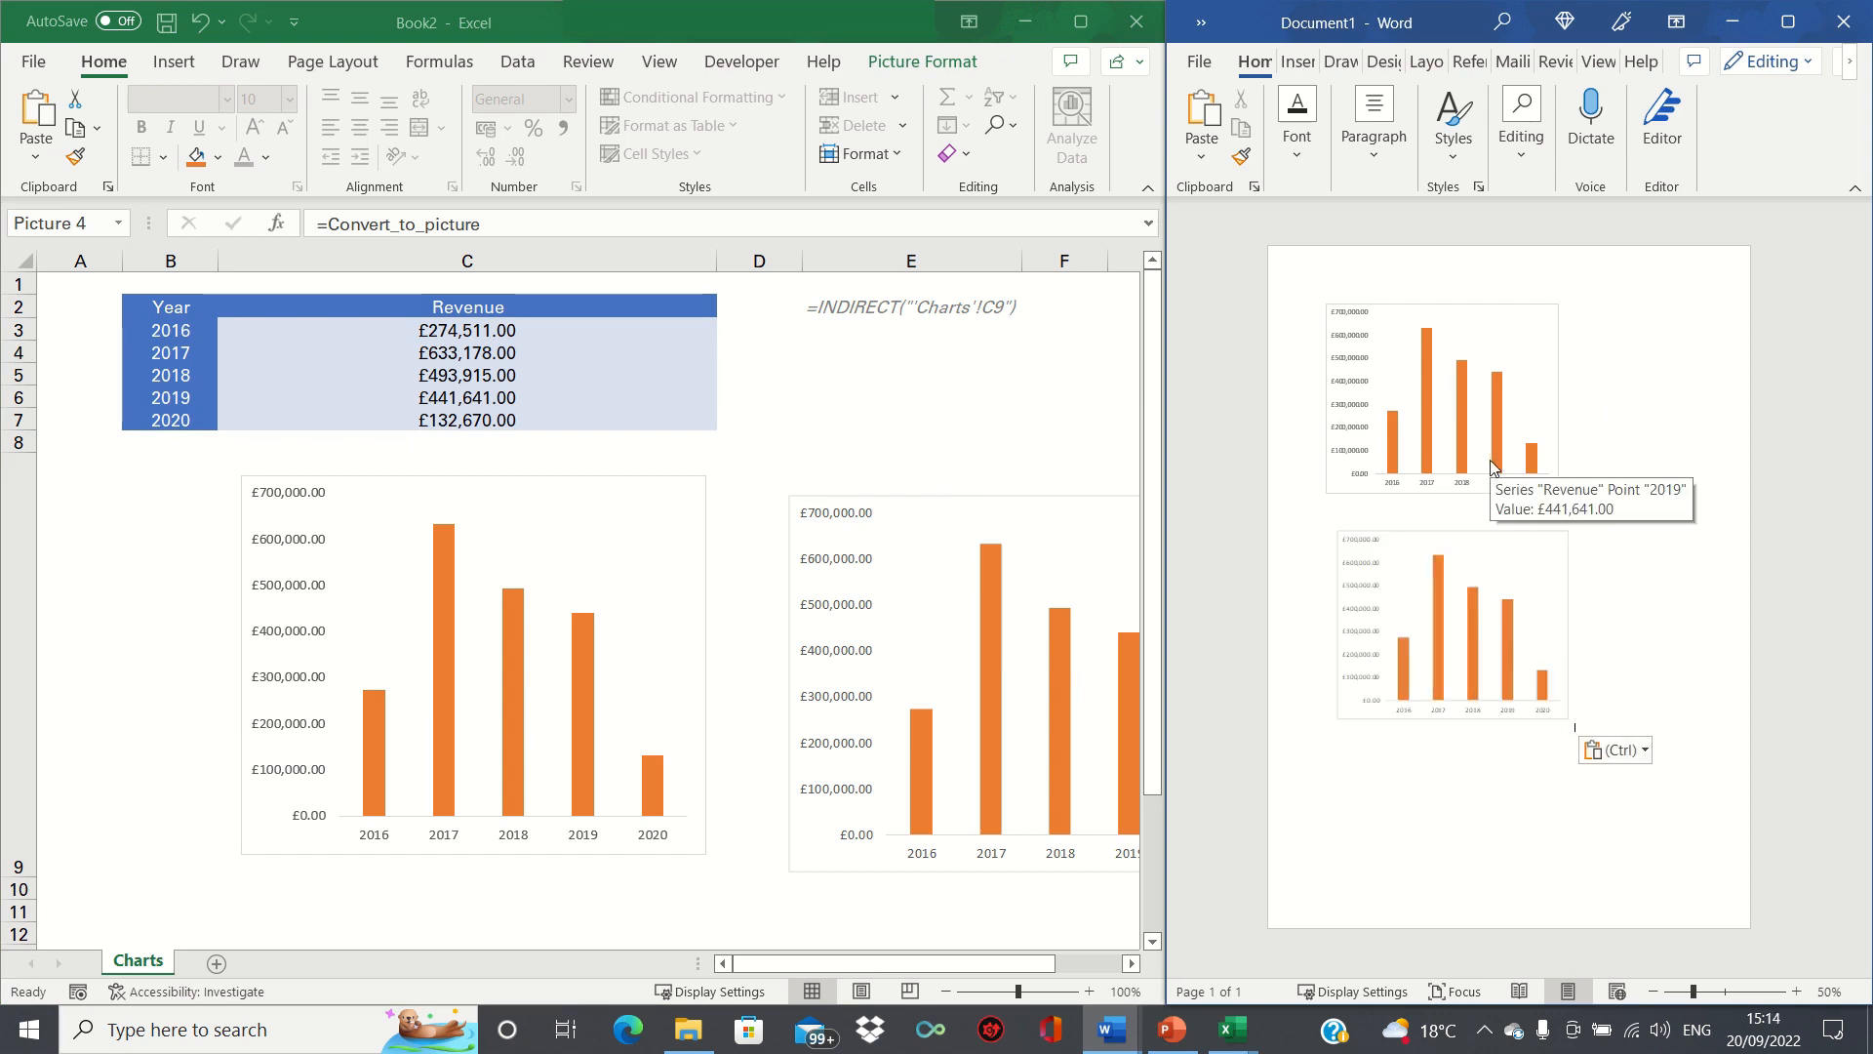
pyautogui.scroll(5, 1491, 468)
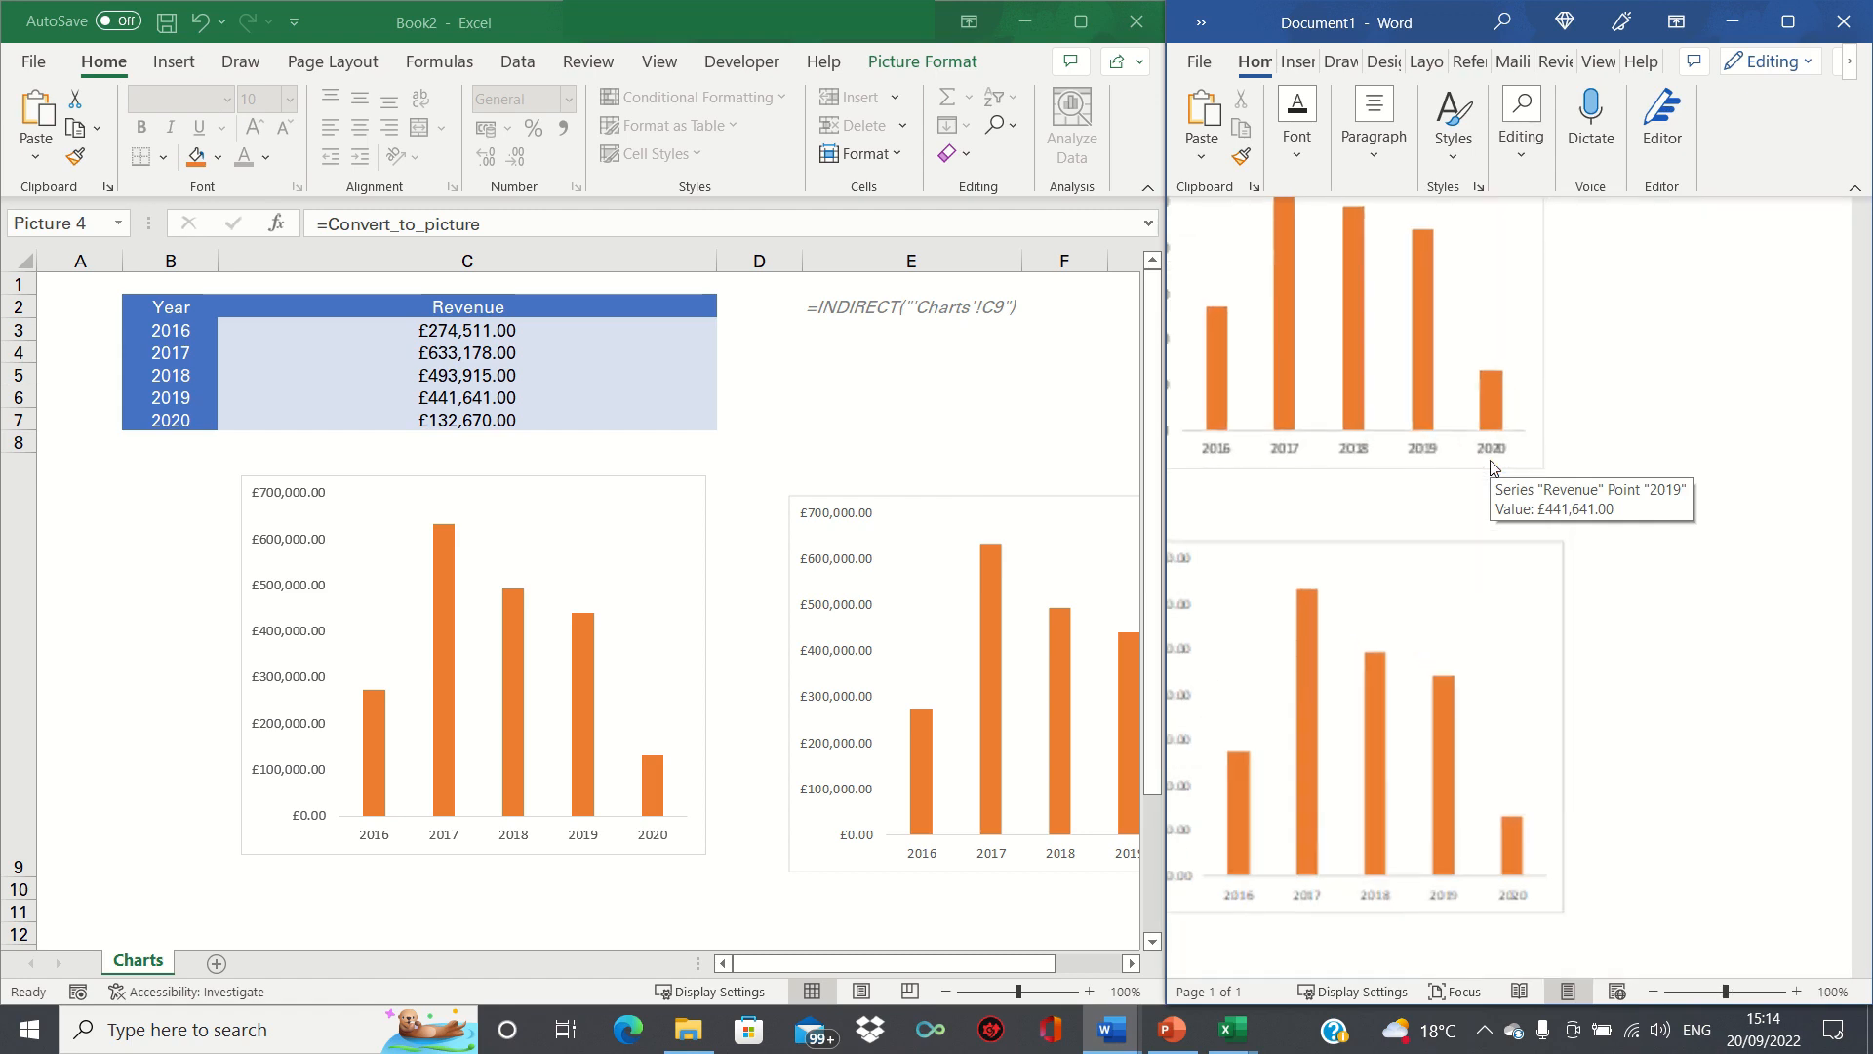
pyautogui.click(1514, 364)
pyautogui.moveTo(1534, 970); pyautogui.dragTo(1399, 970)
pyautogui.scroll(5, 1769, 342)
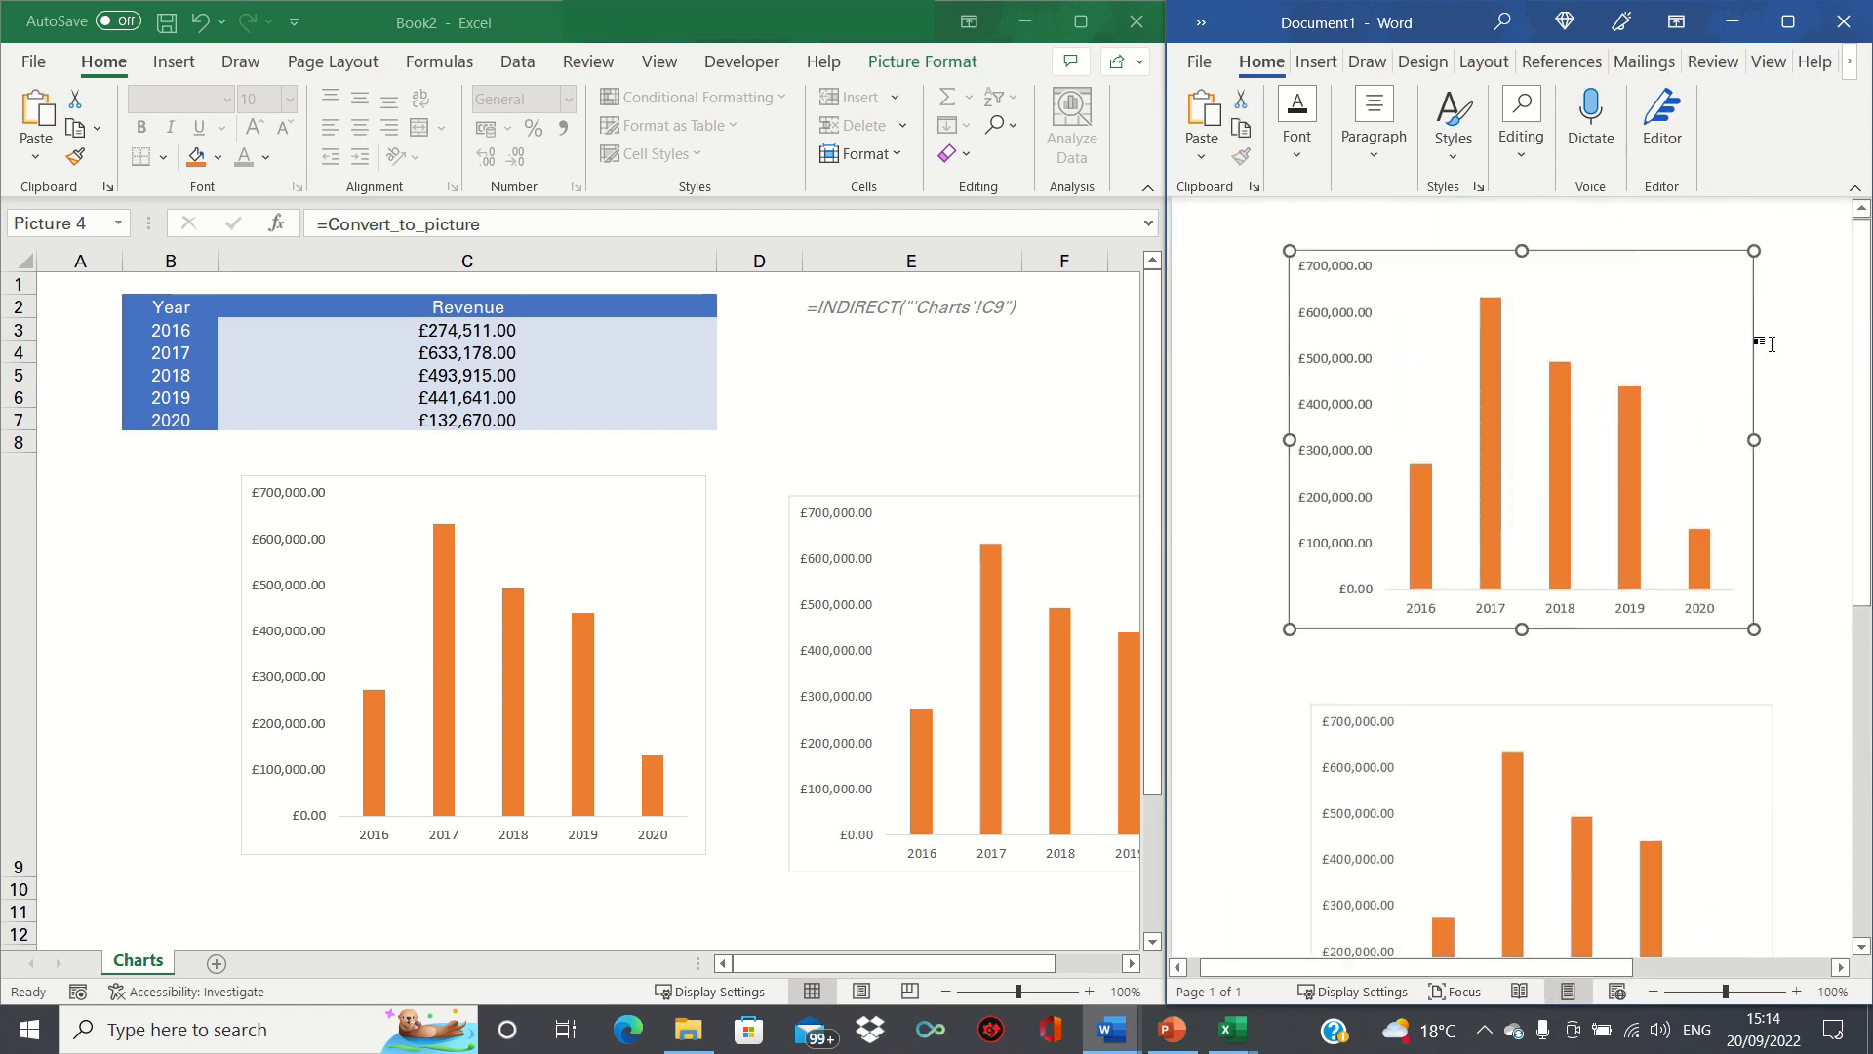
pyautogui.click(446, 333)
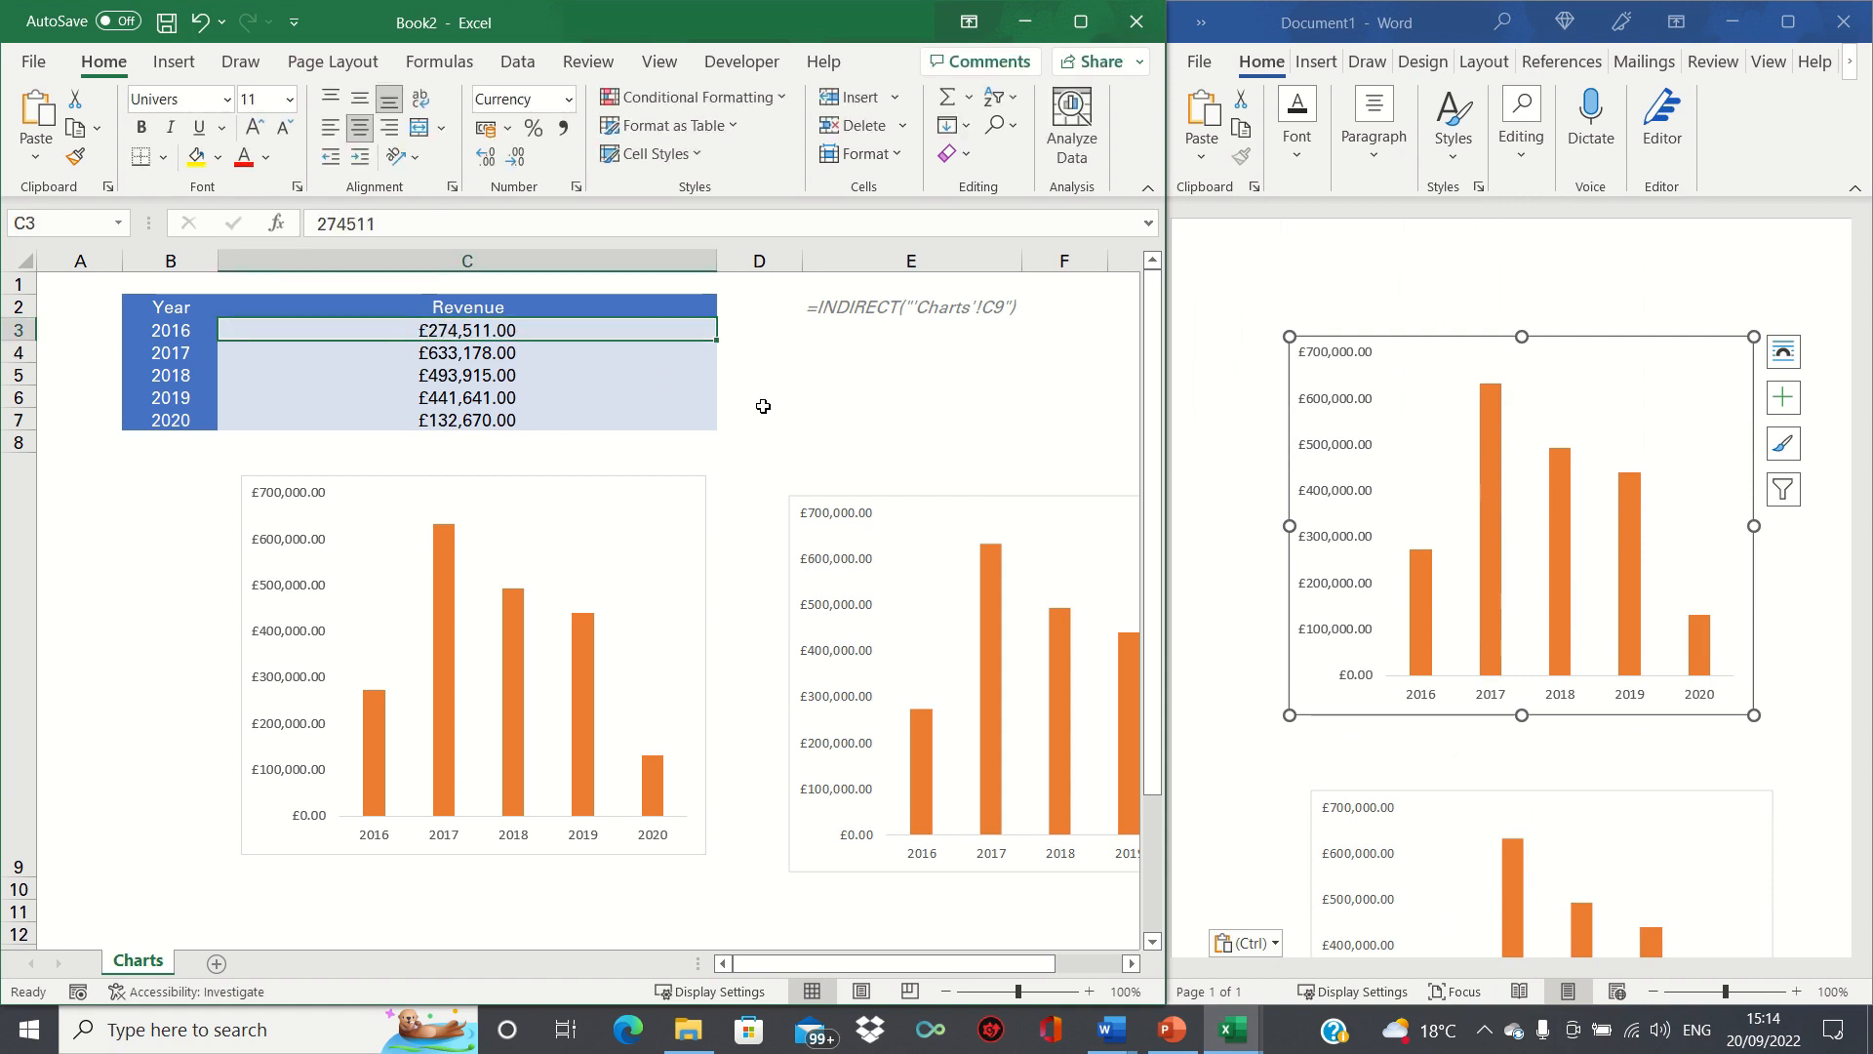
pyautogui.write('0')
pyautogui.press('Return')
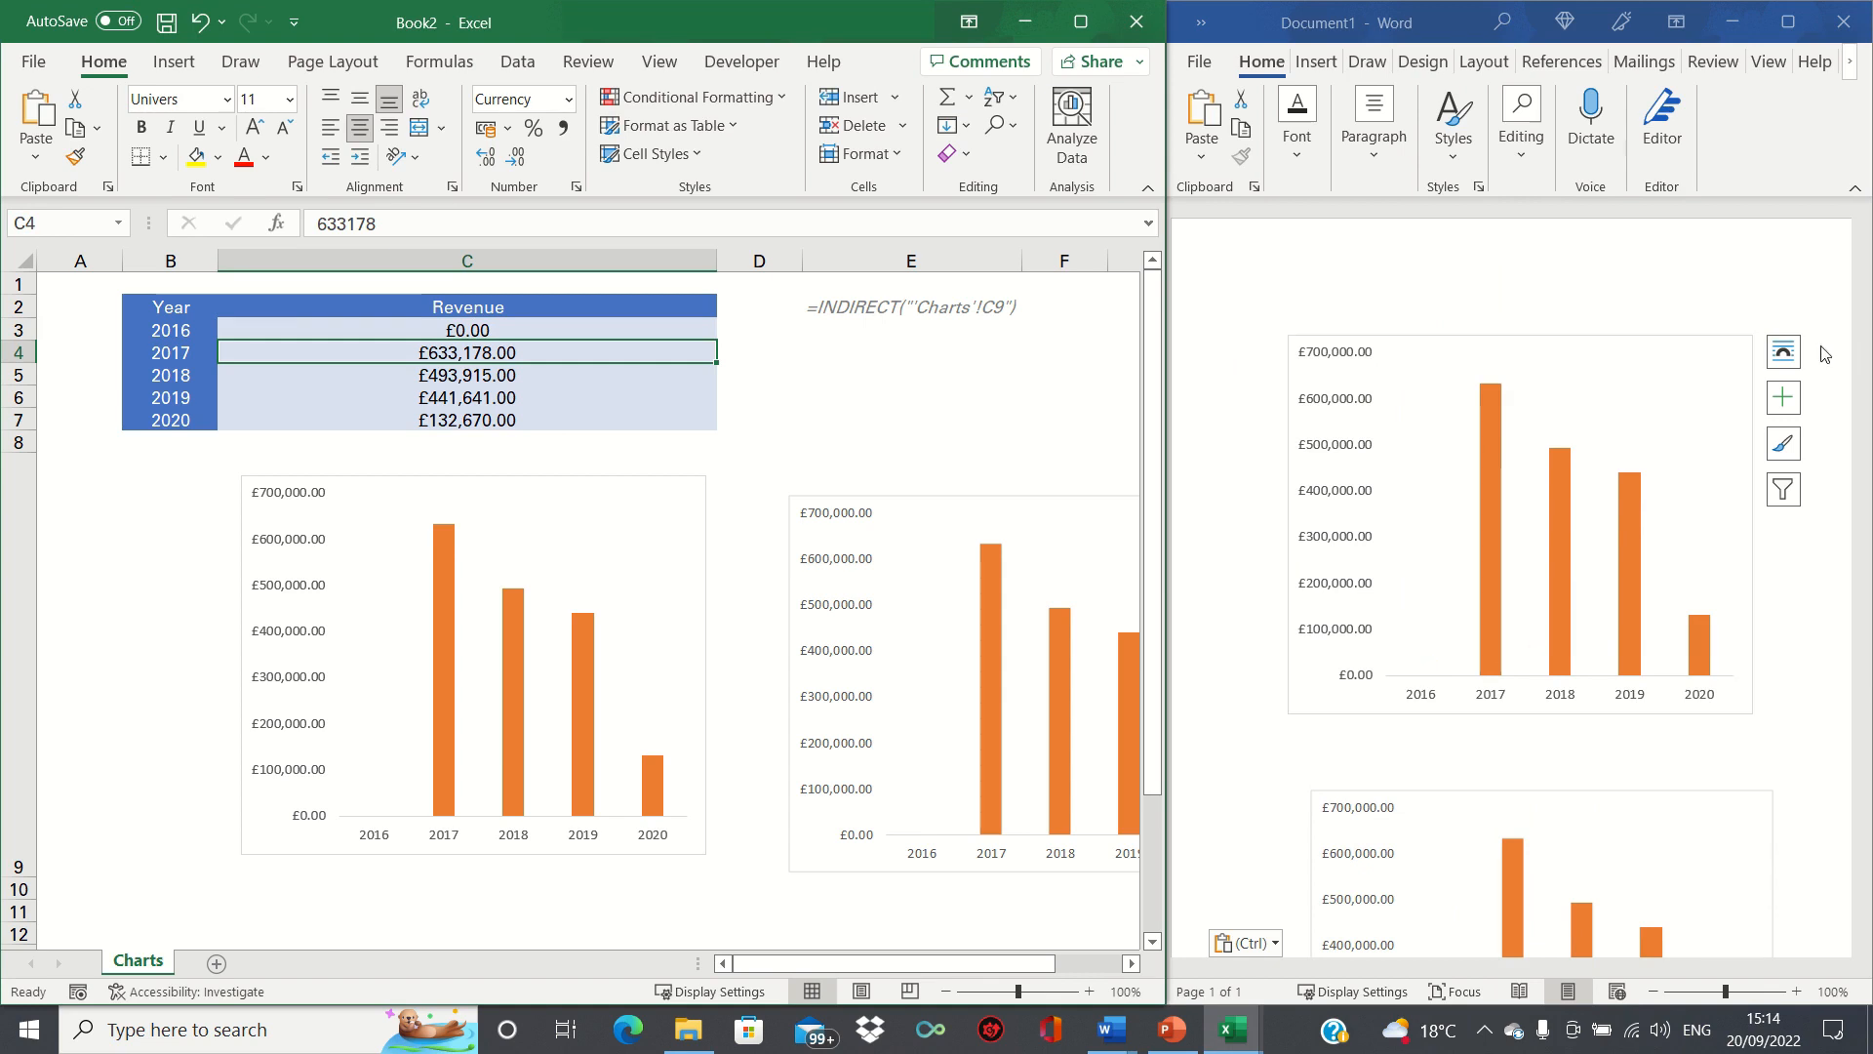
pyautogui.click(1807, 544)
pyautogui.scroll(-1, 1807, 544)
pyautogui.scroll(-2, 1807, 543)
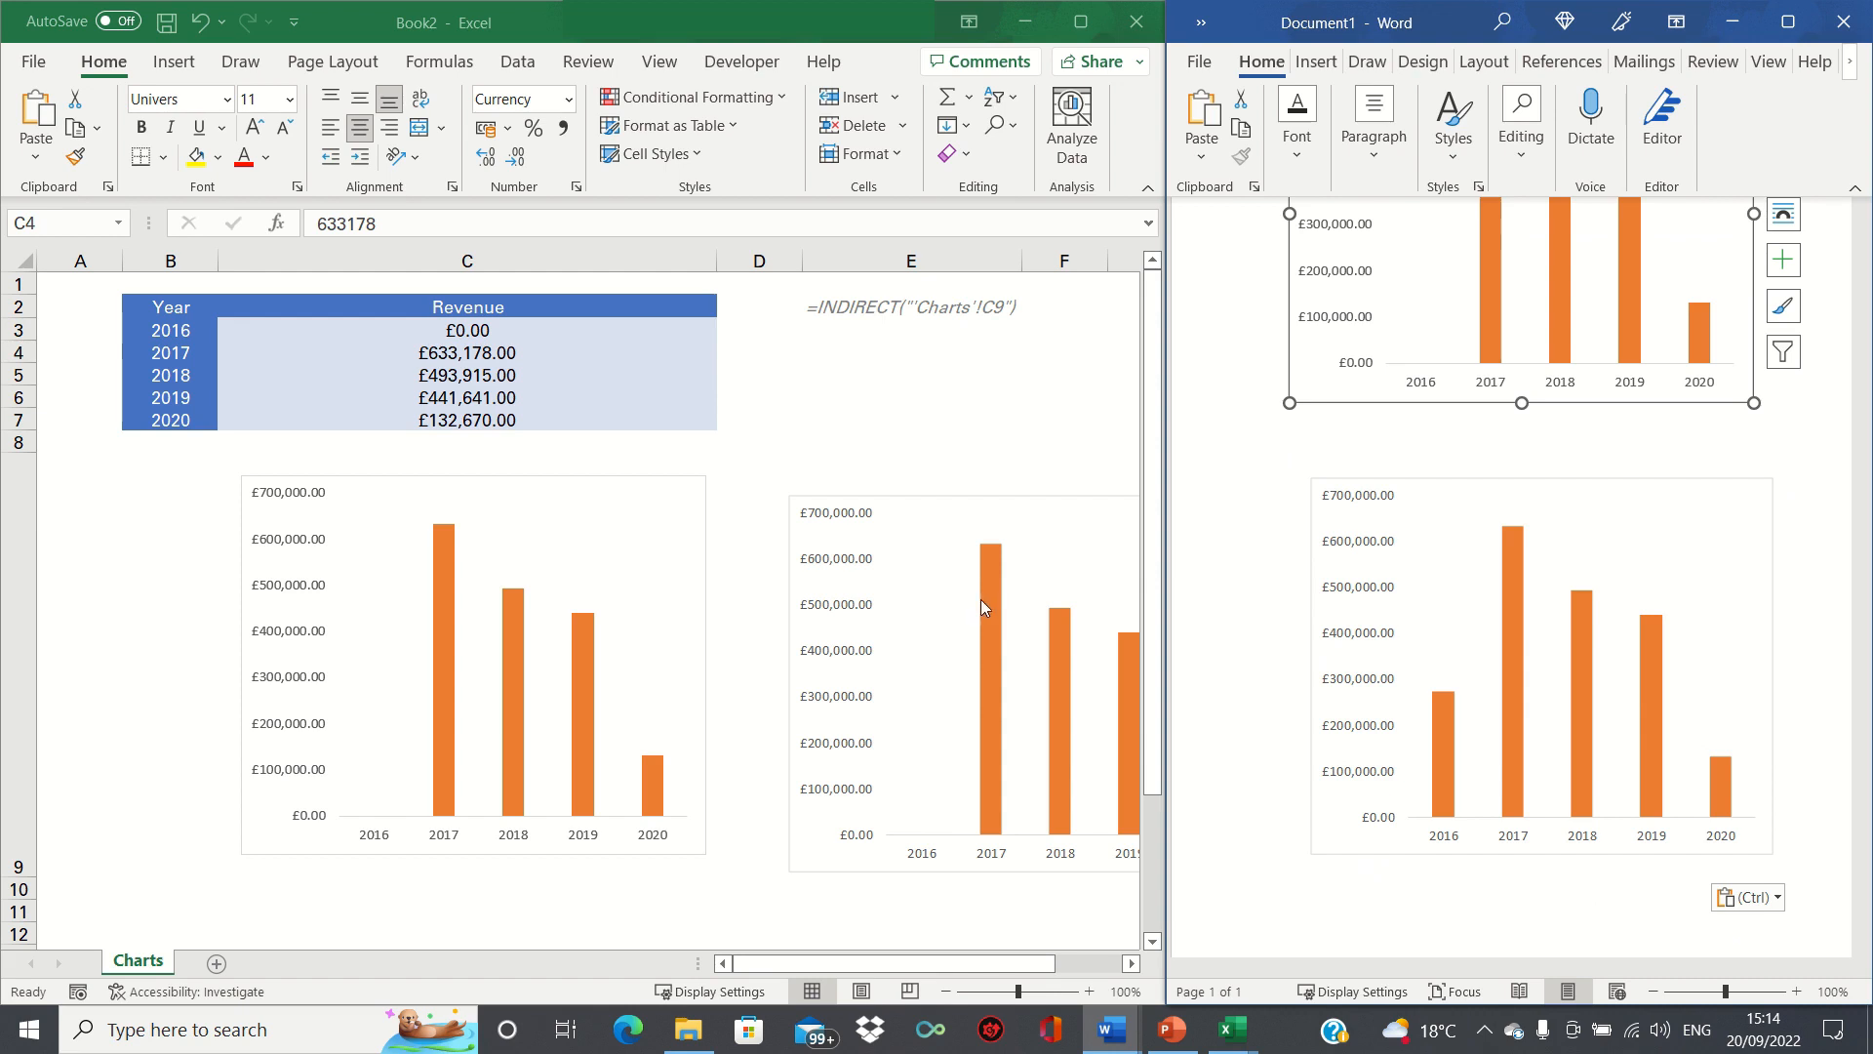
# Return to the Excel workbook and select the 2020 revenue in cell C7.
pyautogui.click(431, 420)
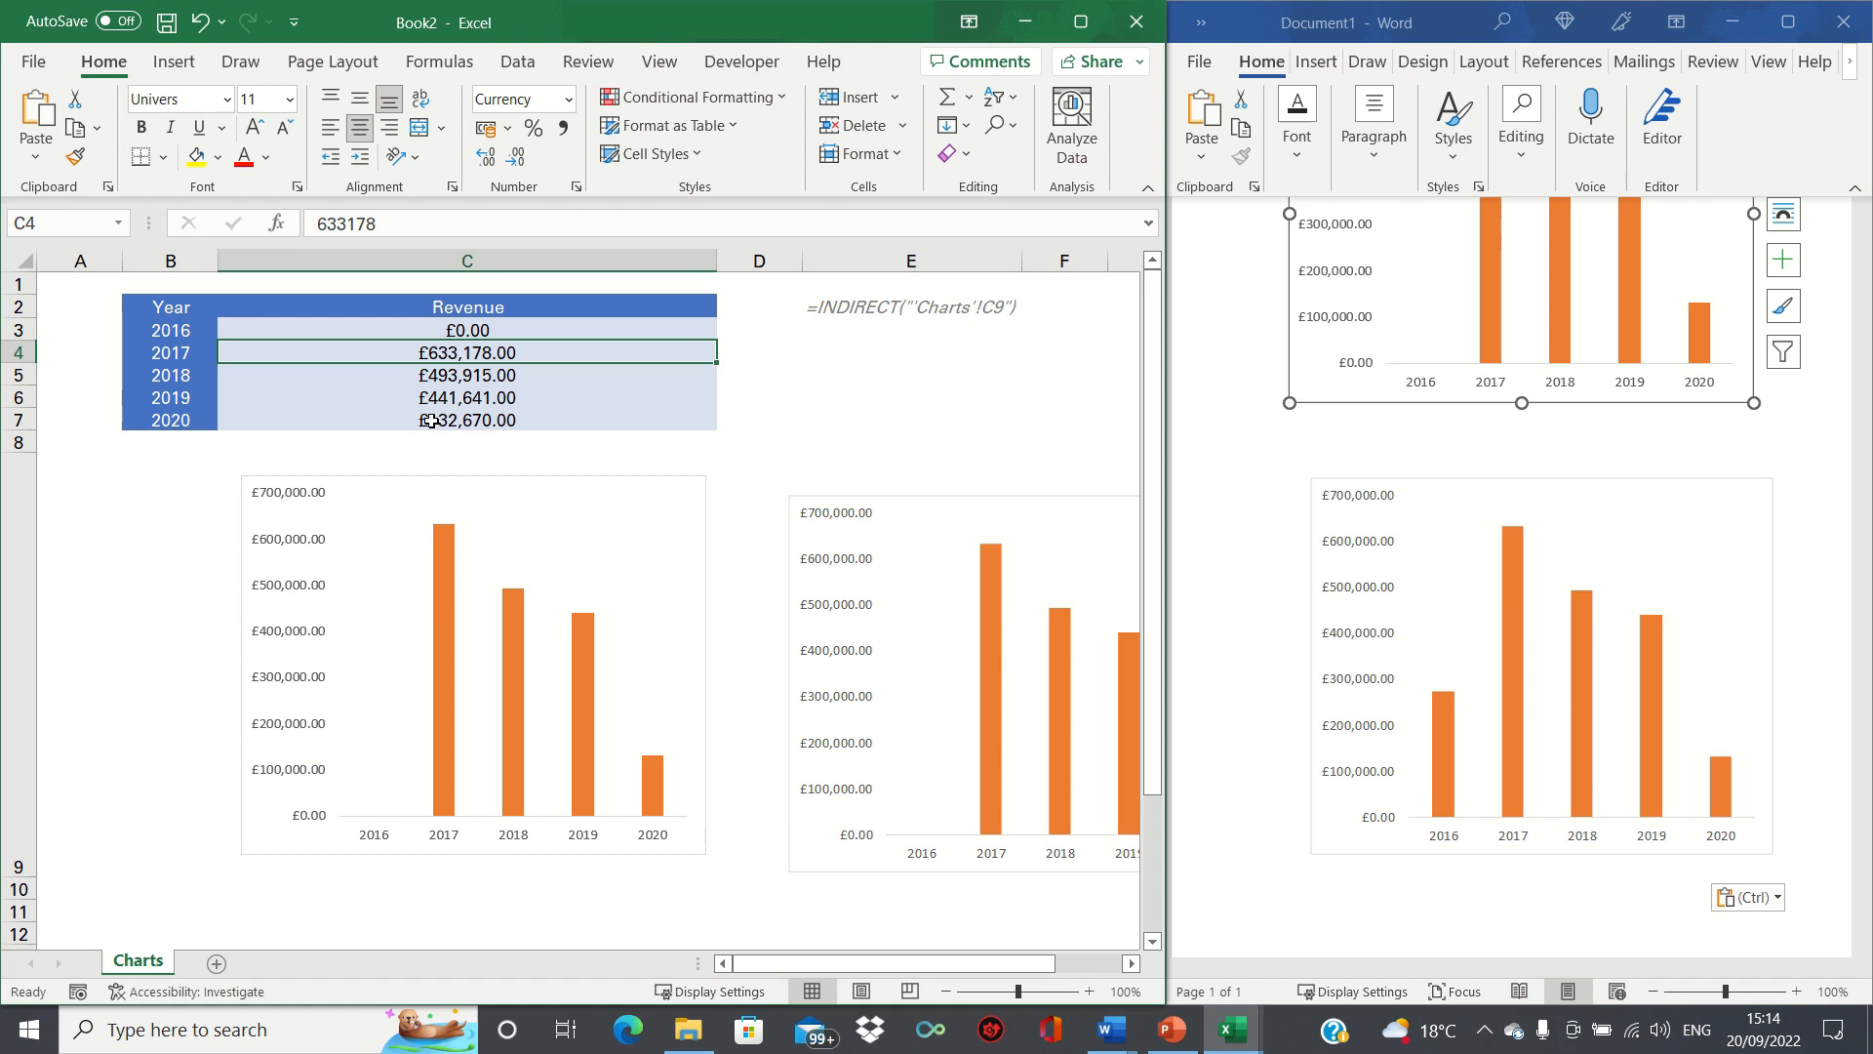